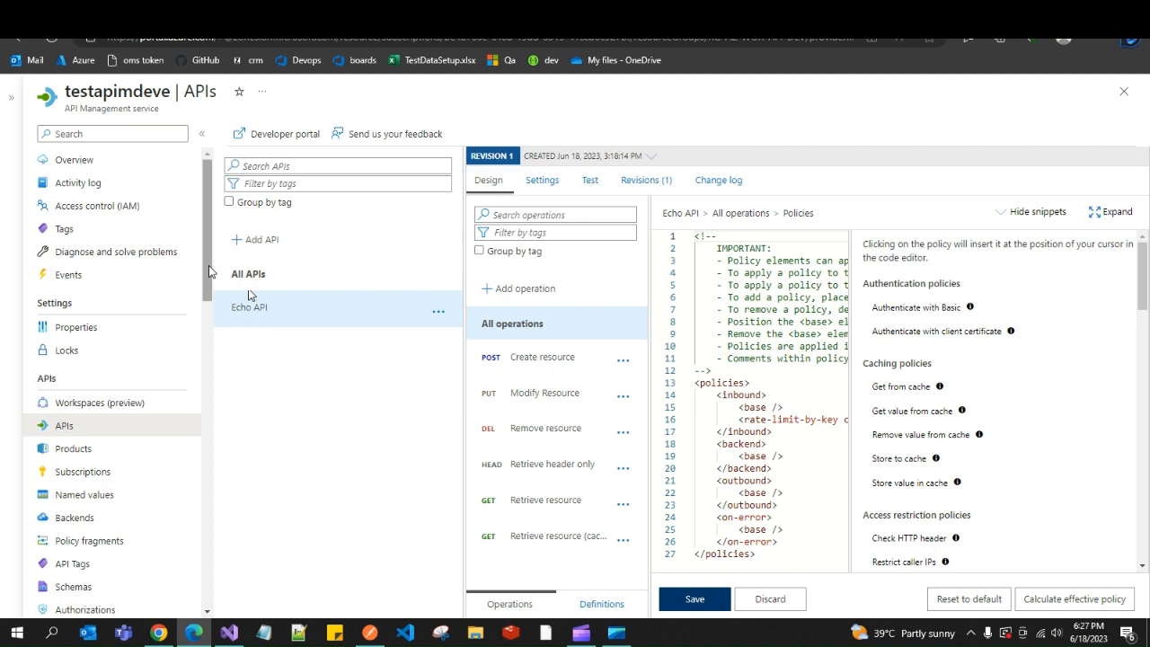
{"action": "scroll", "coordinate": [209, 272], "scroll_direction": "down", "scroll_amount": 1}
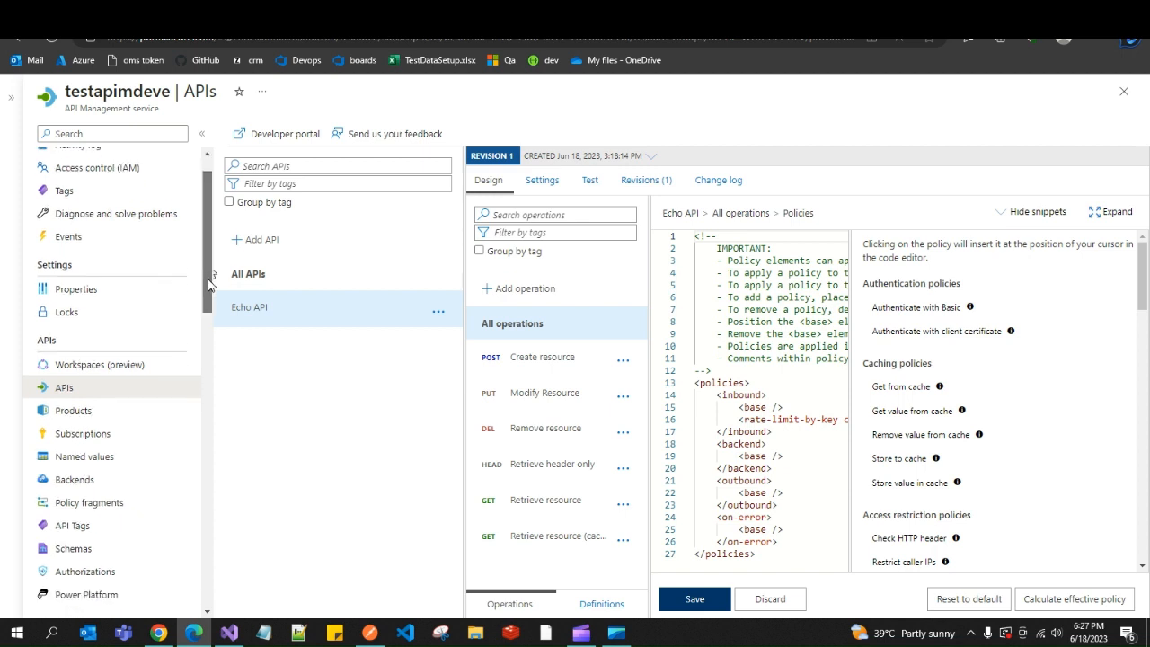
{"action": "scroll", "coordinate": [209, 271], "scroll_direction": "up", "scroll_amount": 1}
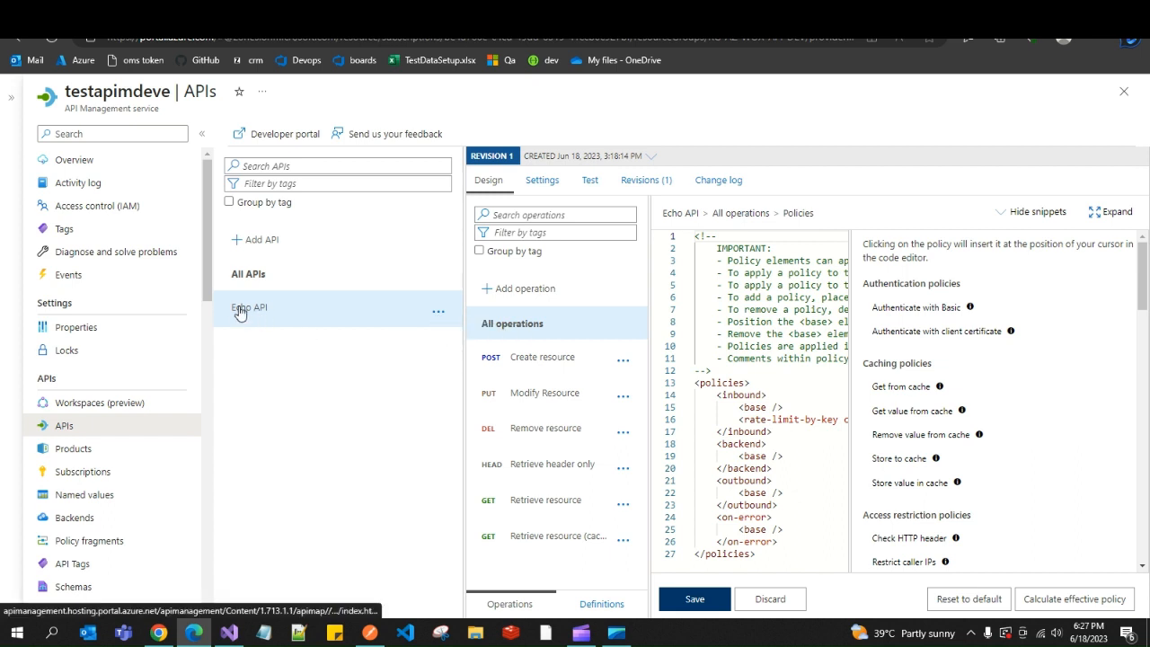
{"action": "scroll", "coordinate": [211, 305], "scroll_direction": "down", "scroll_amount": 2}
{"action": "scroll", "coordinate": [211, 303], "scroll_direction": "up", "scroll_amount": 2}
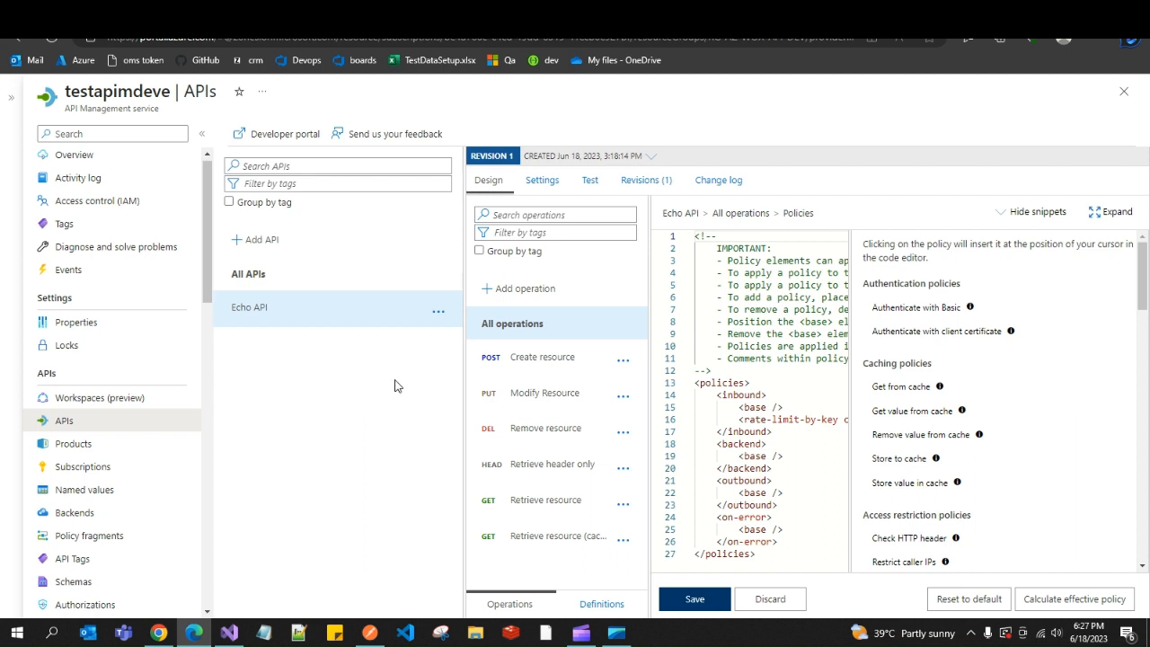
- Resize the panes around the Echo API policy editor and examine the rate-limit-by-key policy in the inbound section
{"action": "left_click_drag", "start_coordinate": [466, 314], "coordinate": [403, 319]}
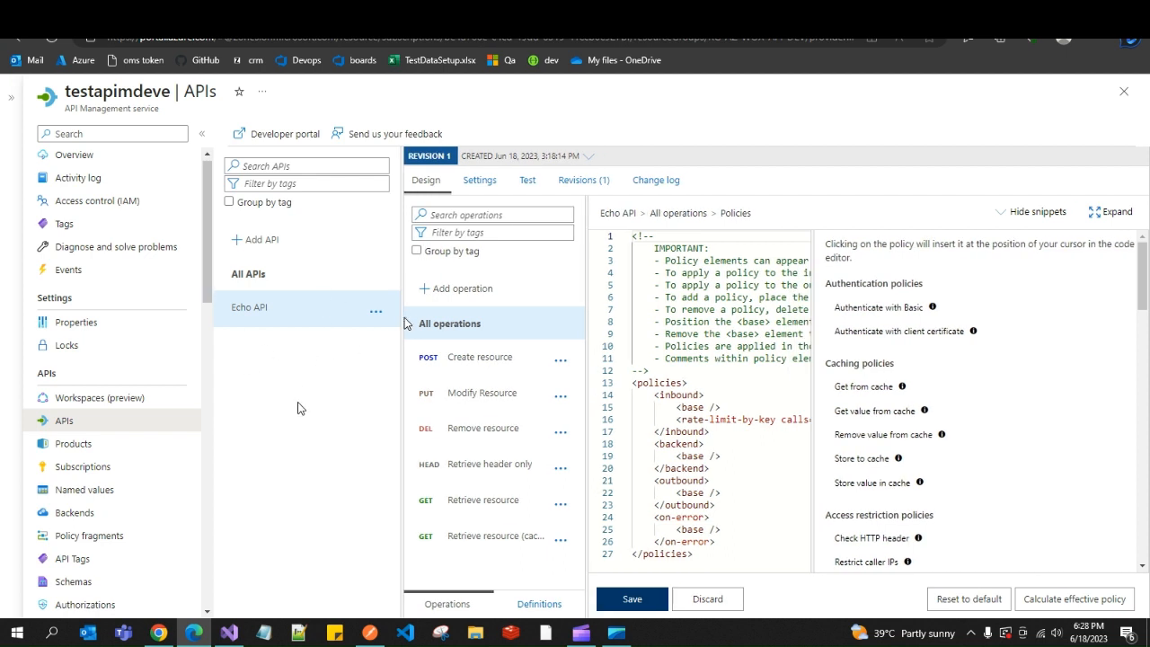
{"action": "left_click_drag", "start_coordinate": [206, 273], "coordinate": [206, 277]}
{"action": "left_click", "coordinate": [1119, 521]}
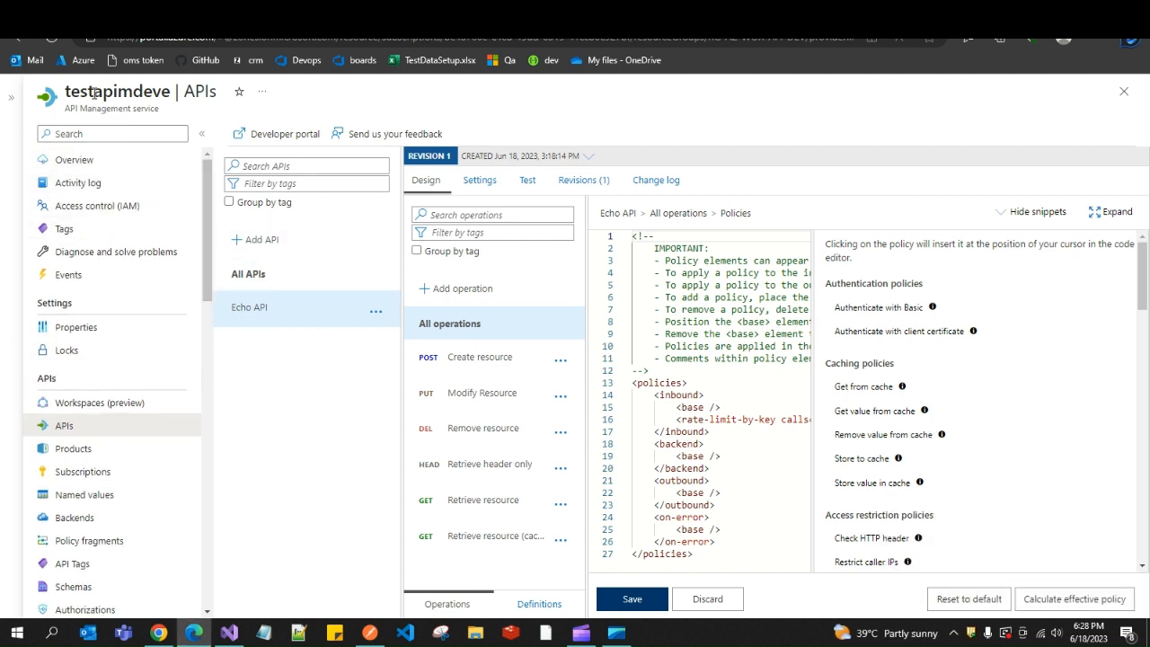
{"action": "left_click", "coordinate": [1117, 507]}
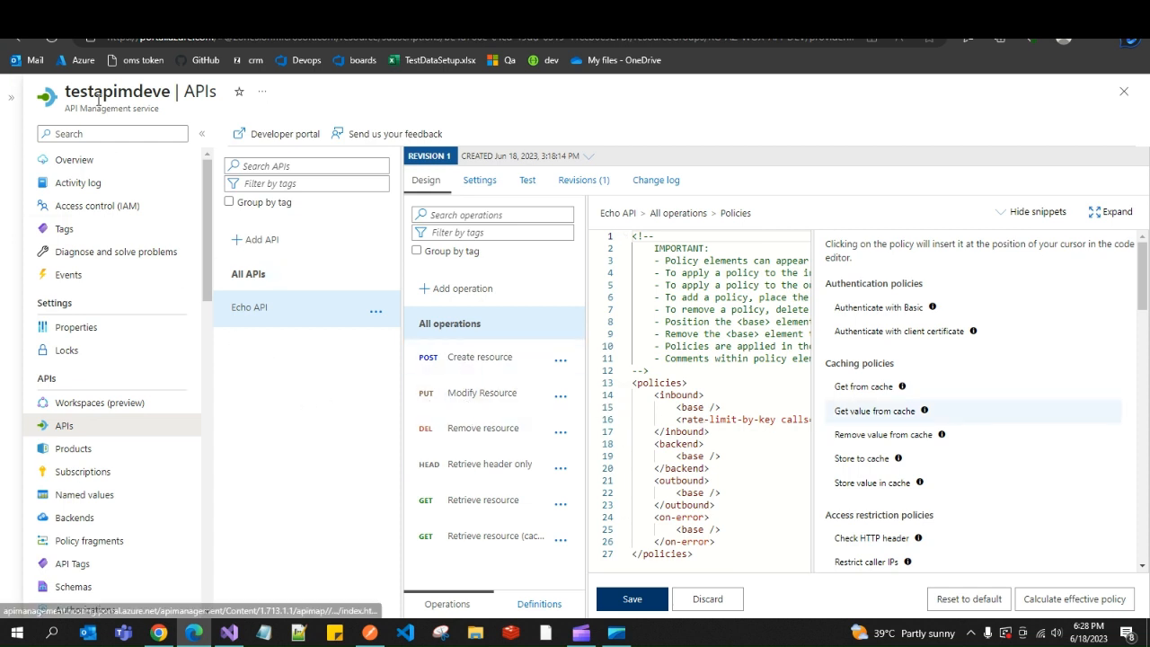
{"action": "left_click_drag", "start_coordinate": [812, 409], "coordinate": [996, 412]}
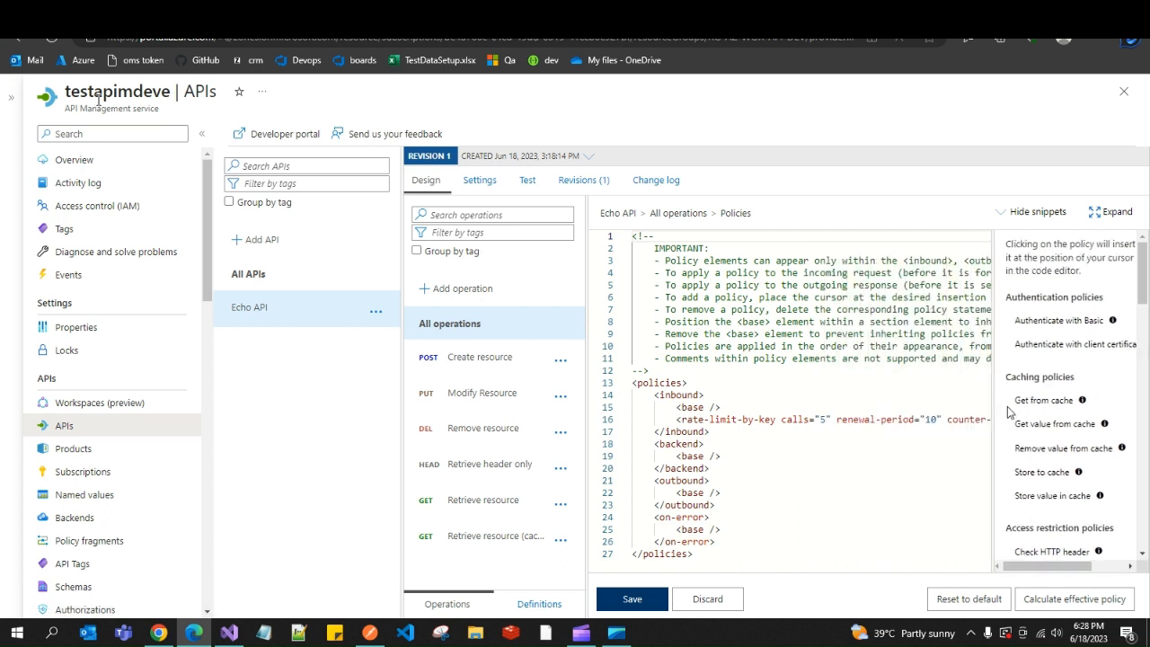
{"action": "left_click_drag", "start_coordinate": [681, 418], "coordinate": [810, 419]}
{"action": "left_click", "coordinate": [788, 419]}
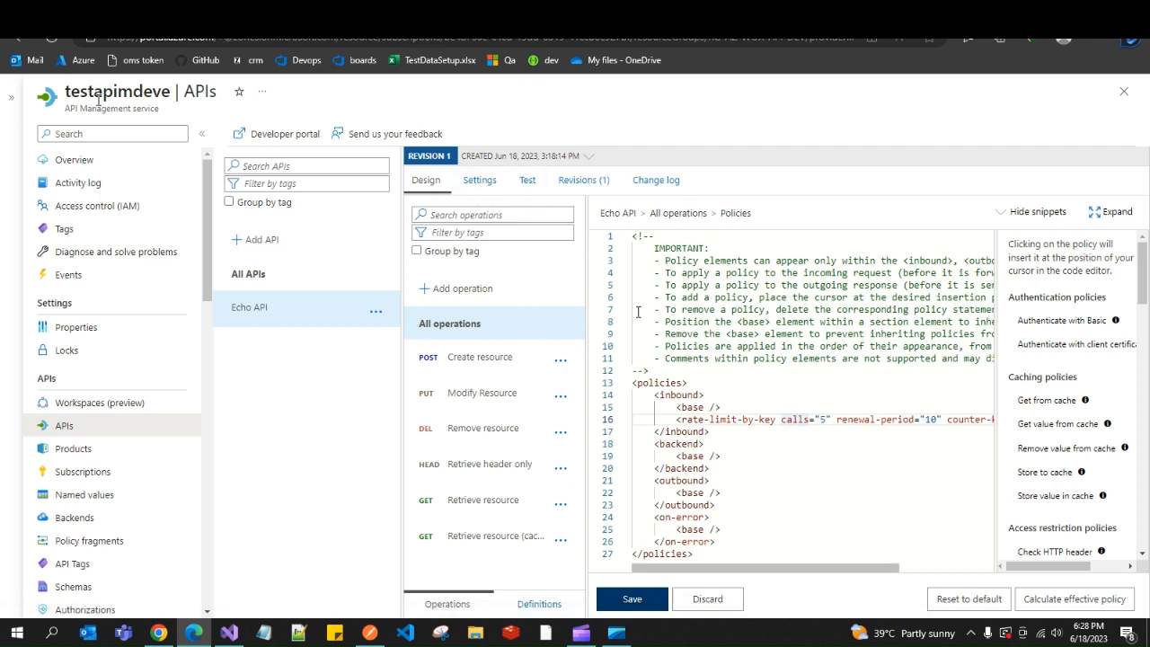
{"action": "left_click_drag", "start_coordinate": [585, 326], "coordinate": [638, 326]}
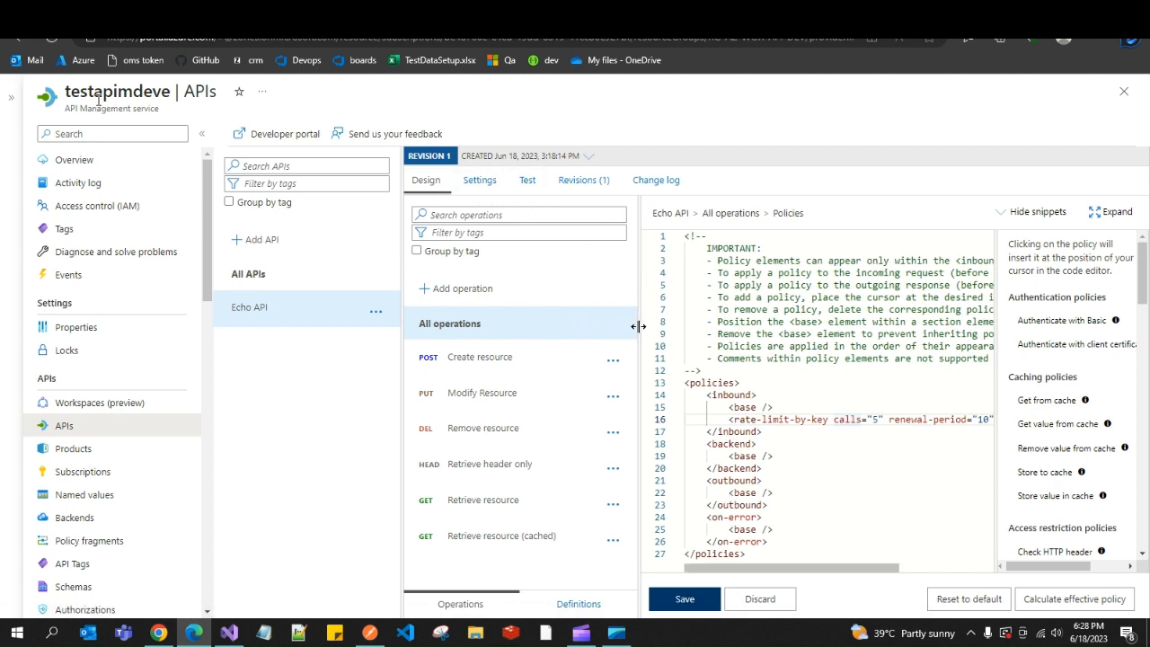
- Switch to Visual Studio and examine the routes and Data strings of the Get1Call and Get2Call actions in MSASNsController.cs
{"action": "left_click", "coordinate": [229, 633]}
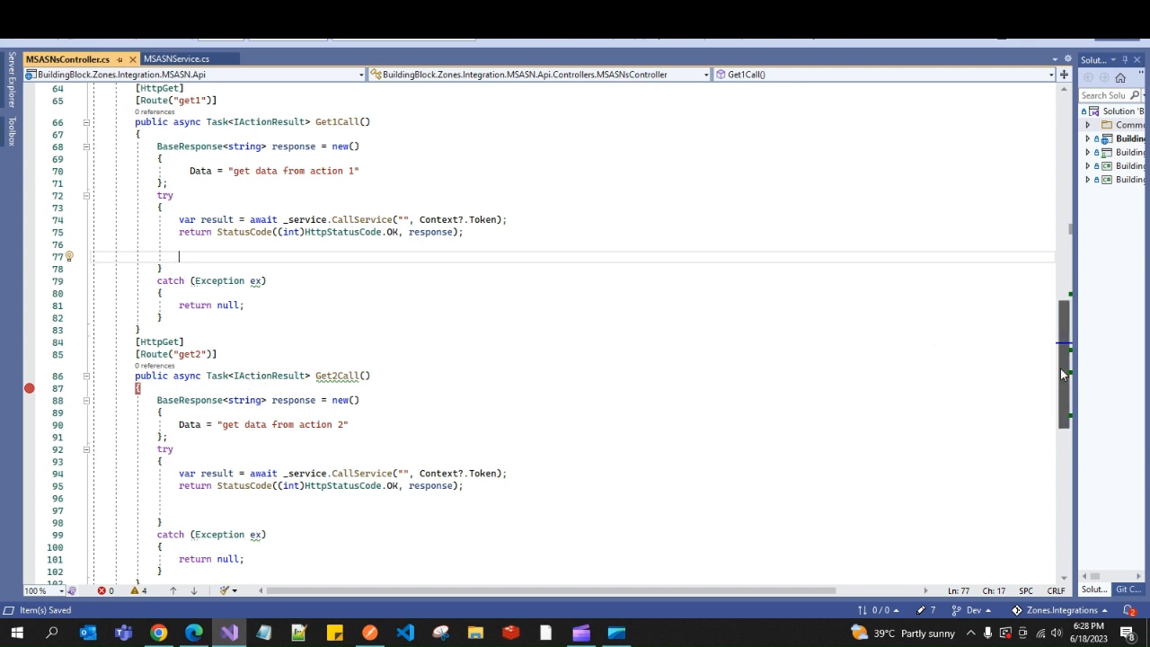
{"action": "left_click_drag", "start_coordinate": [1063, 374], "coordinate": [1064, 370]}
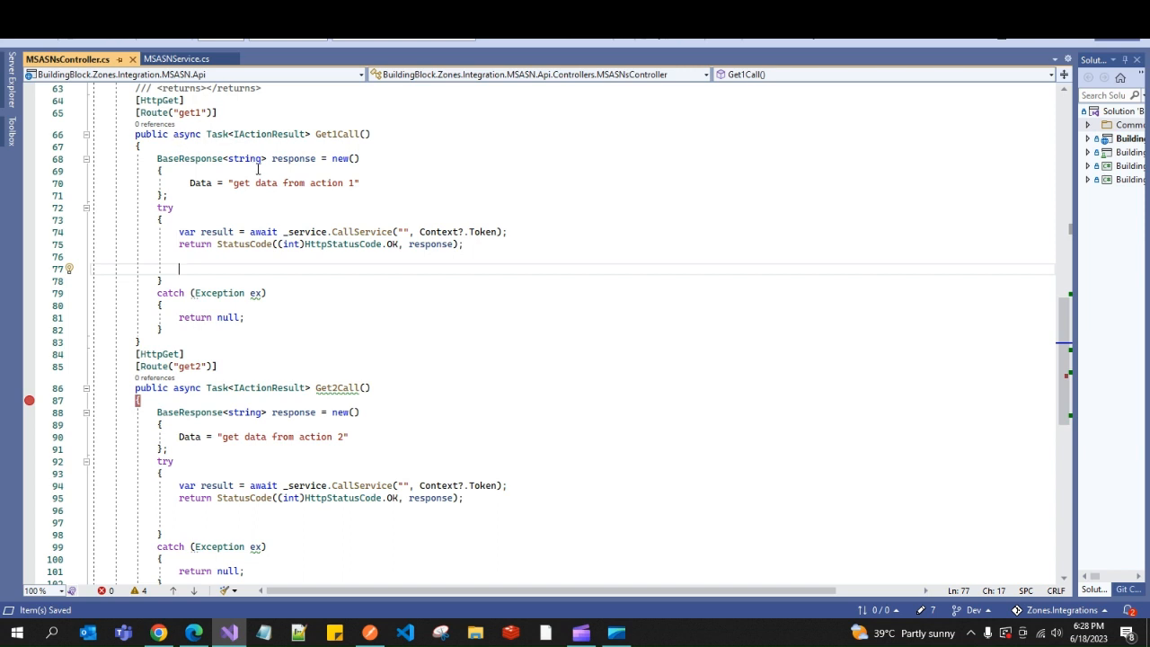
{"action": "left_click", "coordinate": [160, 101]}
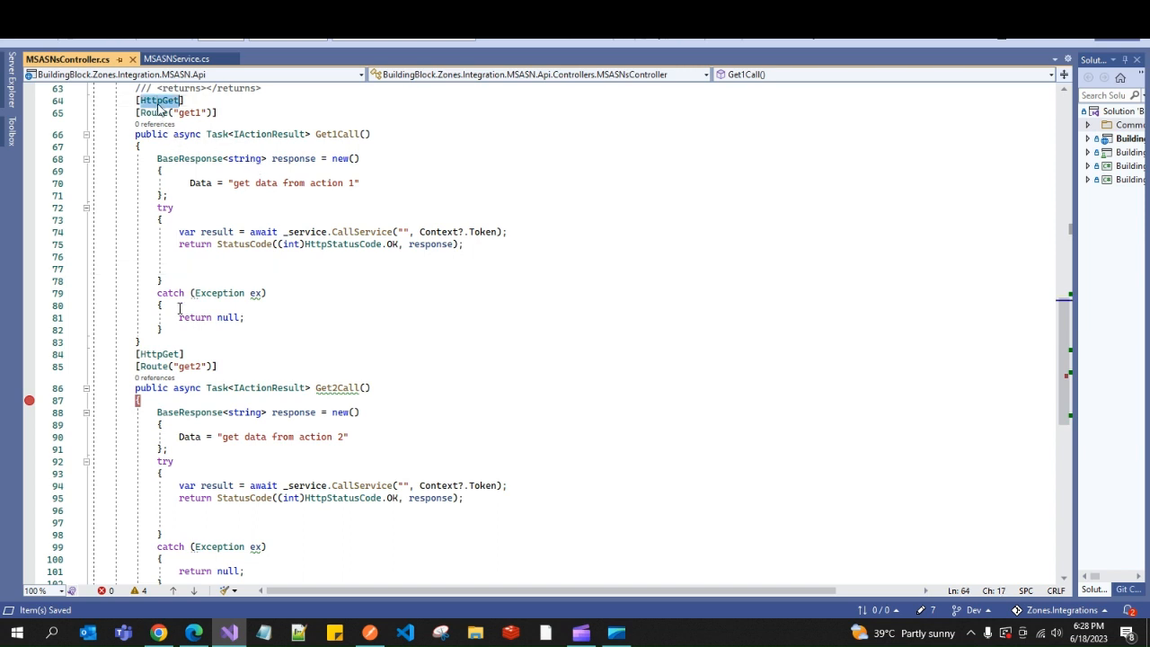
{"action": "double_click", "coordinate": [160, 354]}
{"action": "double_click", "coordinate": [192, 113]}
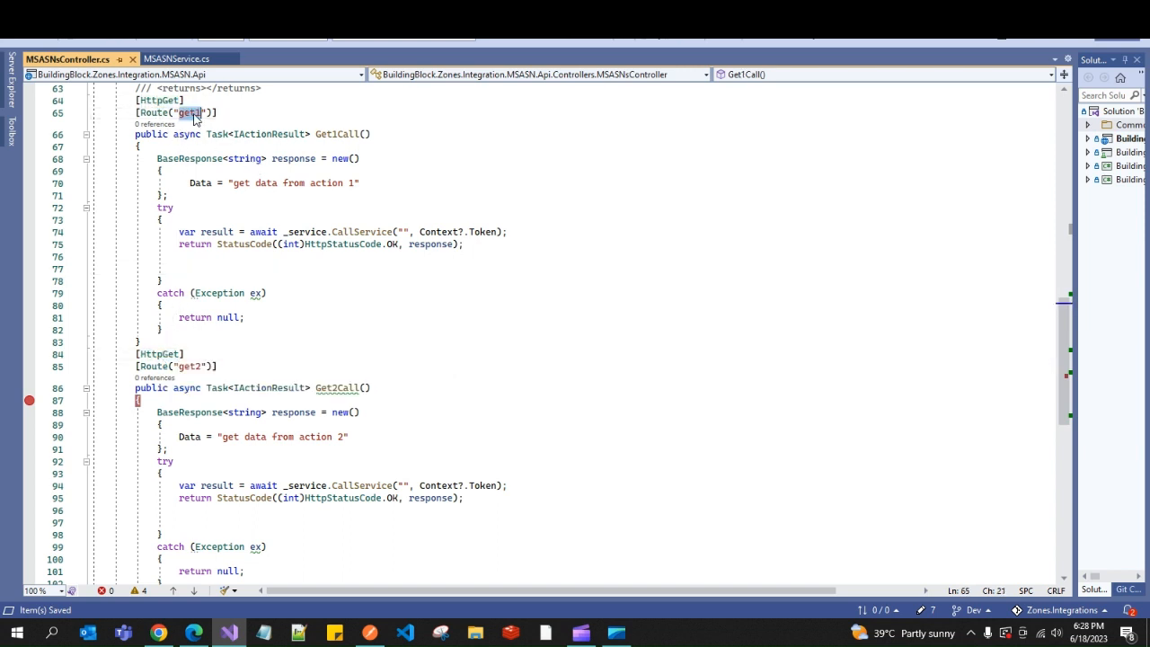
{"action": "double_click", "coordinate": [191, 367]}
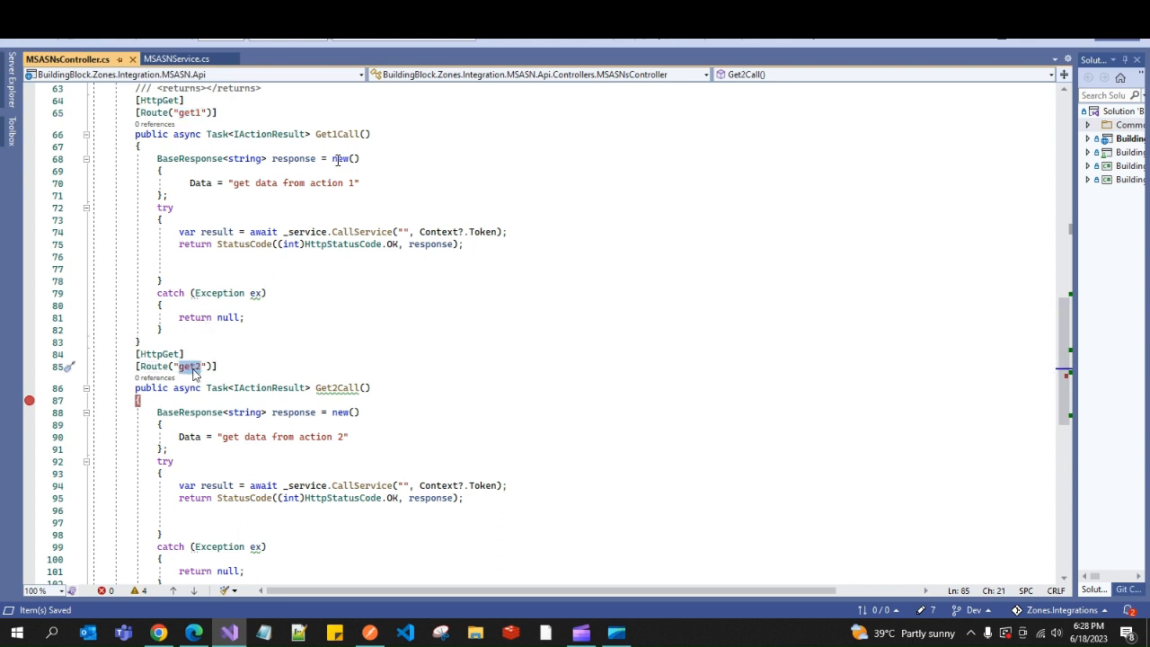
{"action": "double_click", "coordinate": [176, 113]}
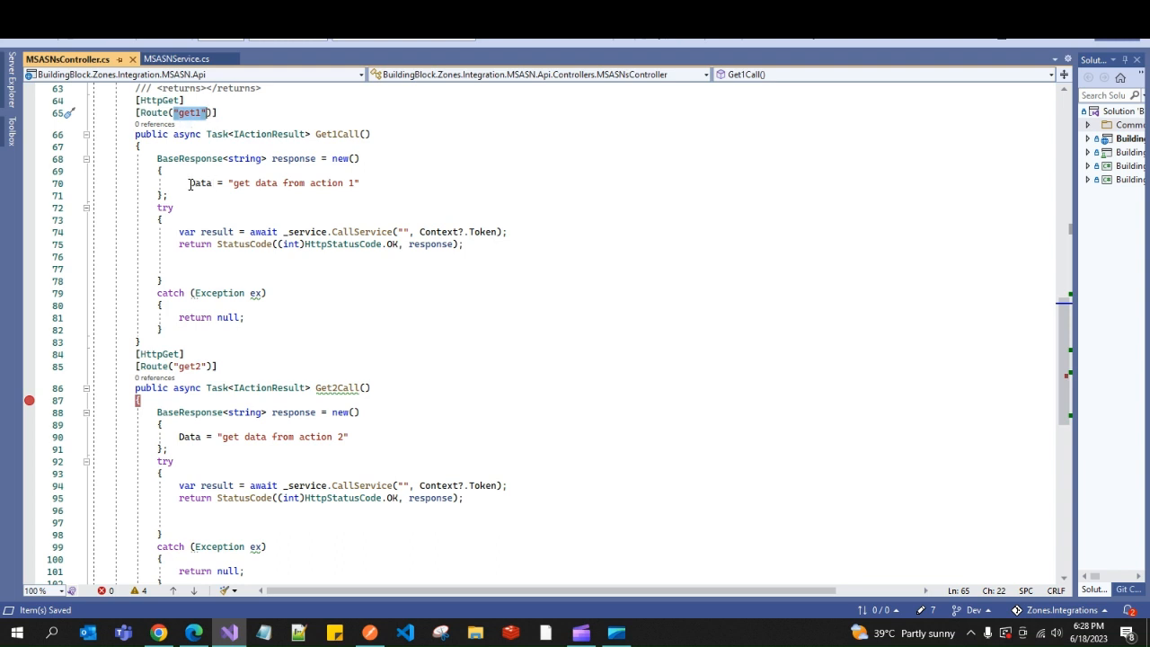
{"action": "left_click_drag", "start_coordinate": [190, 184], "coordinate": [284, 194]}
{"action": "left_click_drag", "start_coordinate": [356, 191], "coordinate": [359, 183]}
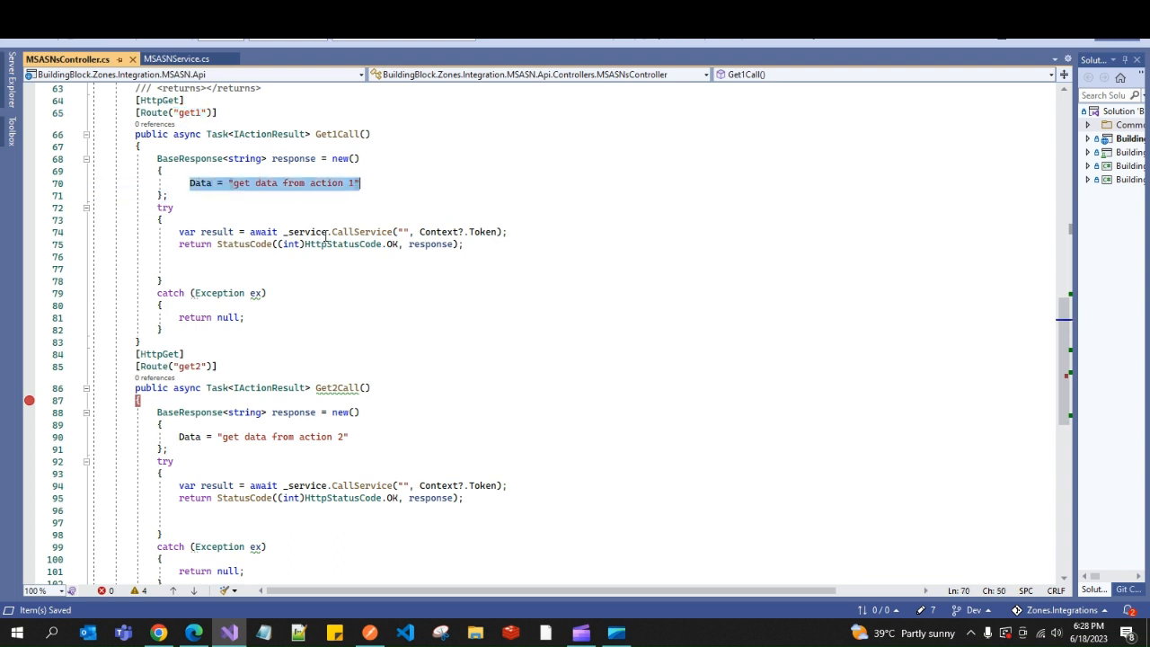
{"action": "left_click", "coordinate": [177, 437]}
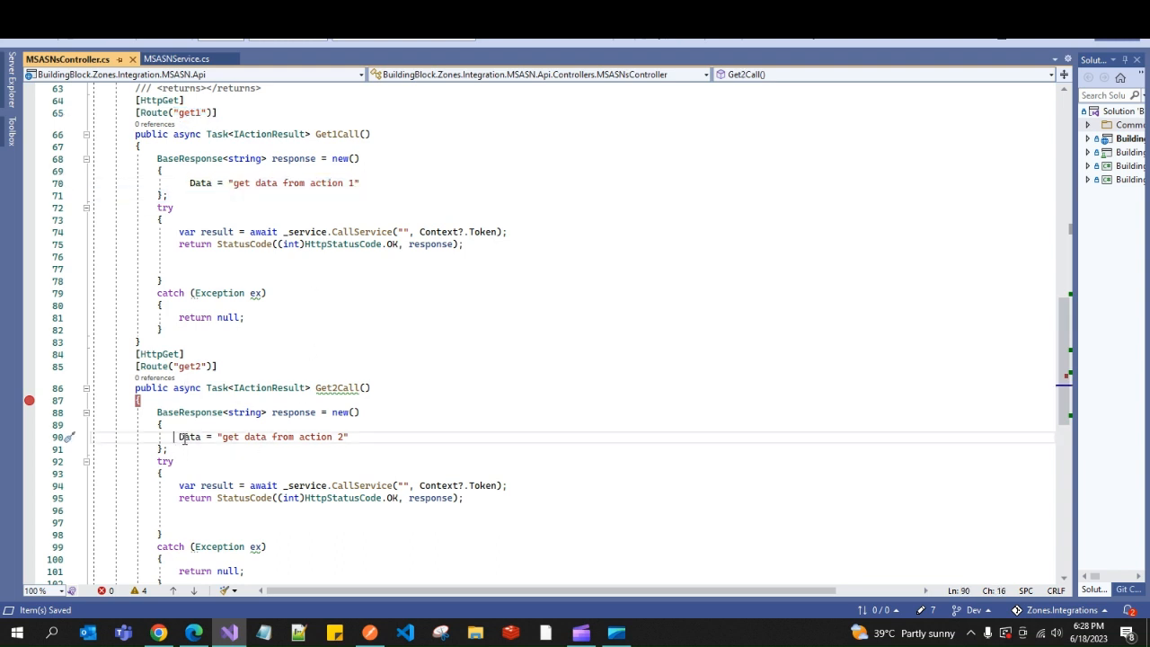
{"action": "left_click_drag", "start_coordinate": [177, 436], "coordinate": [367, 437]}
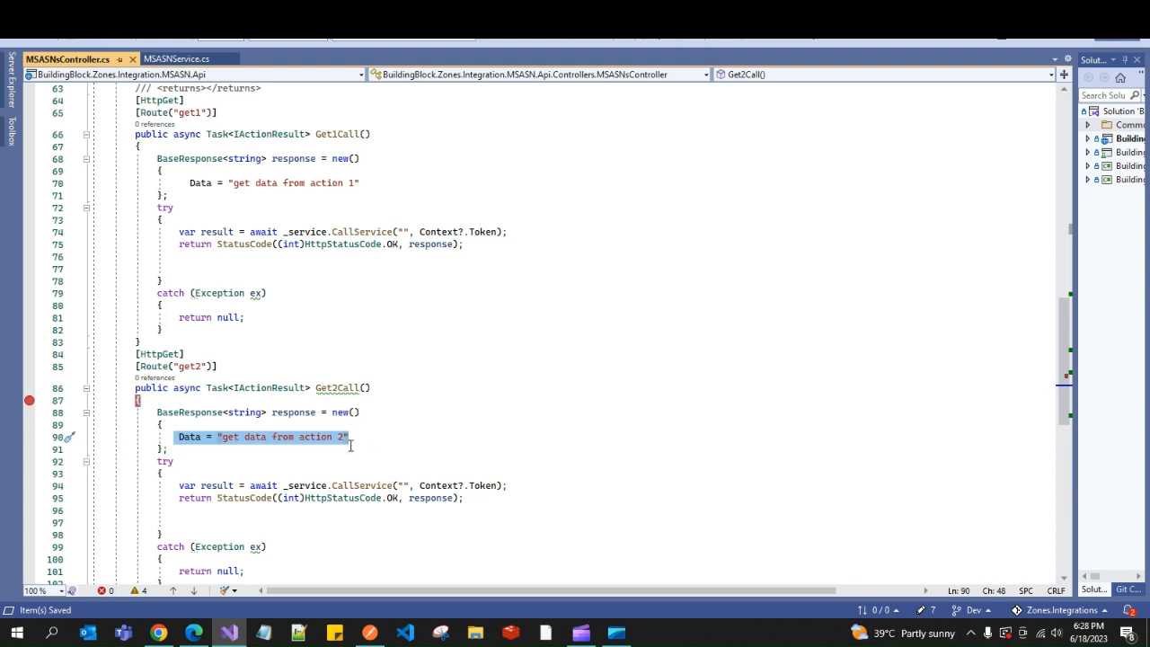
{"action": "left_click", "coordinate": [507, 40]}
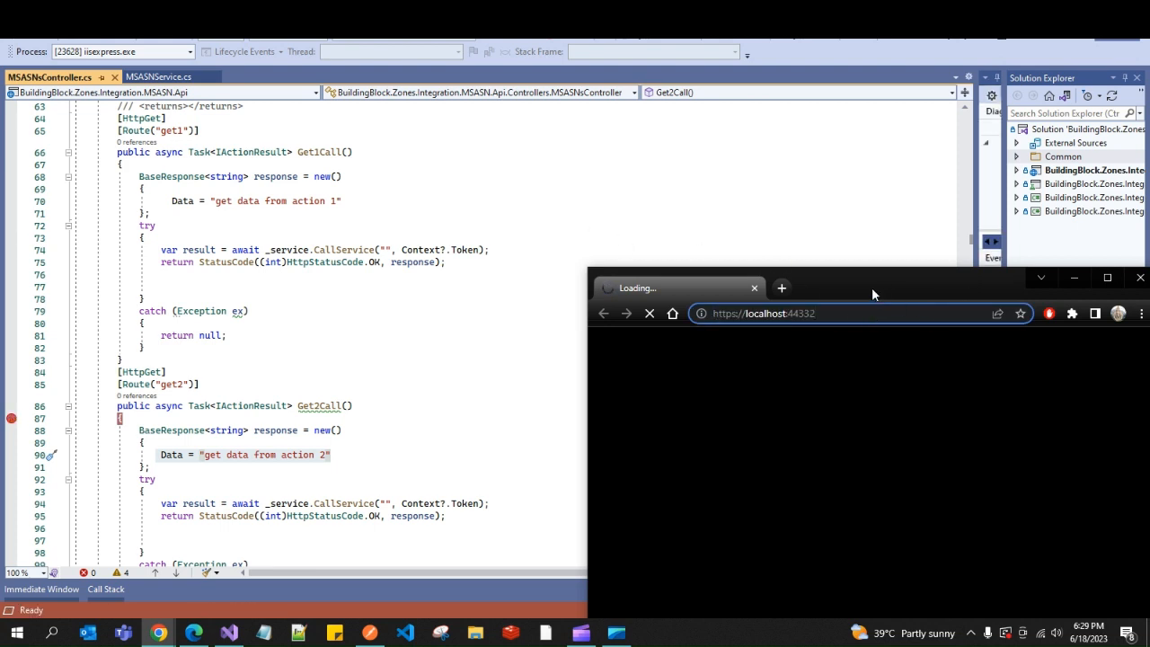
{"action": "double_click", "coordinate": [871, 287]}
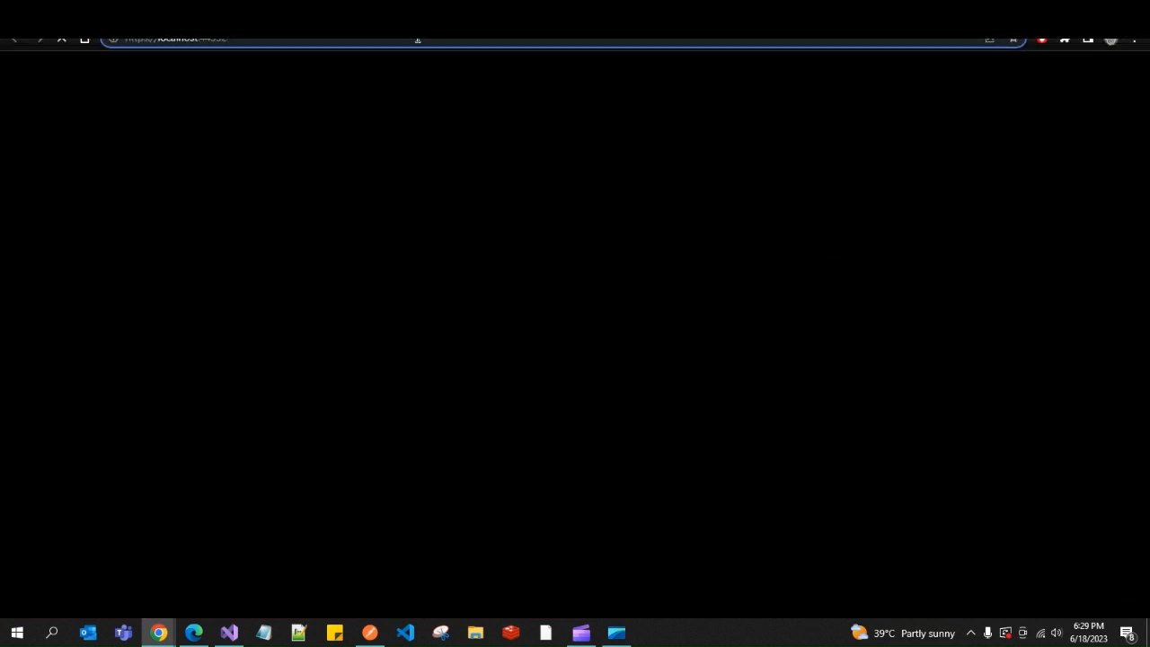
{"action": "type", "text": "/"}
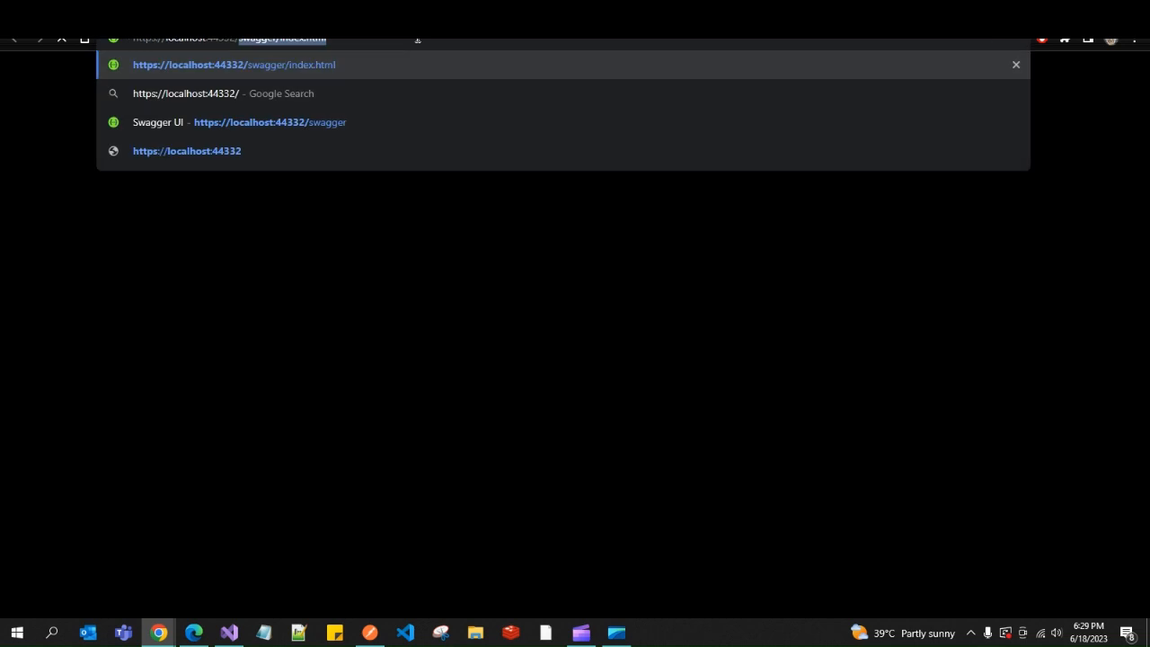
{"action": "key", "text": "Return"}
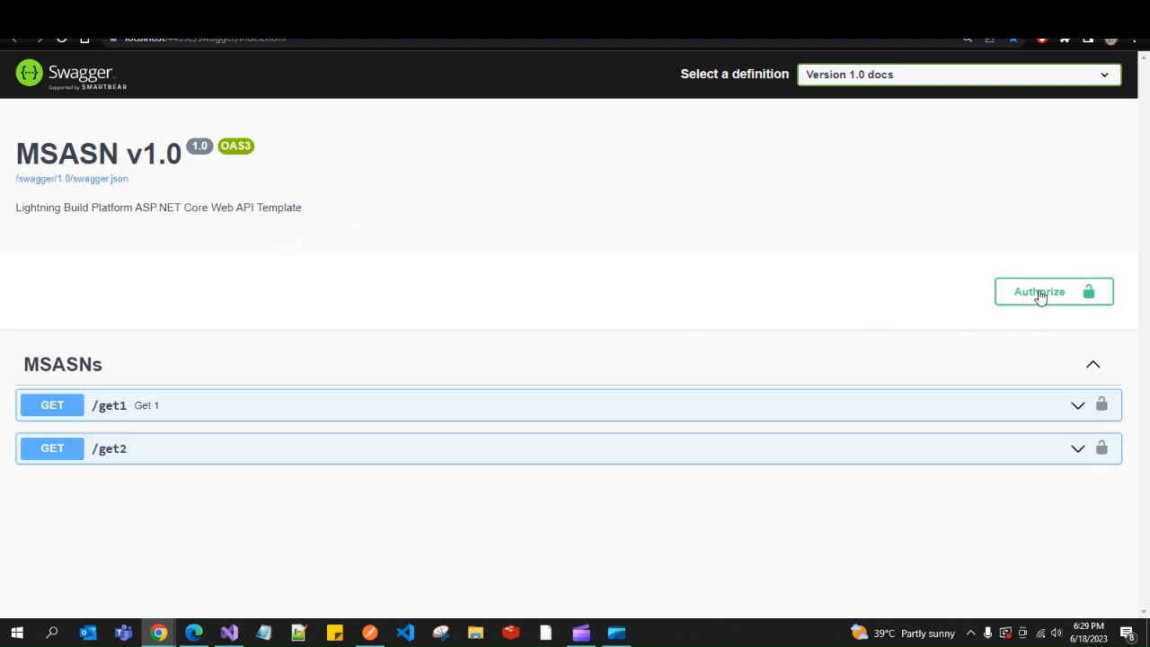
- Execute the GET /get1 operation without an API version header and check its response body
{"action": "left_click", "coordinate": [550, 411]}
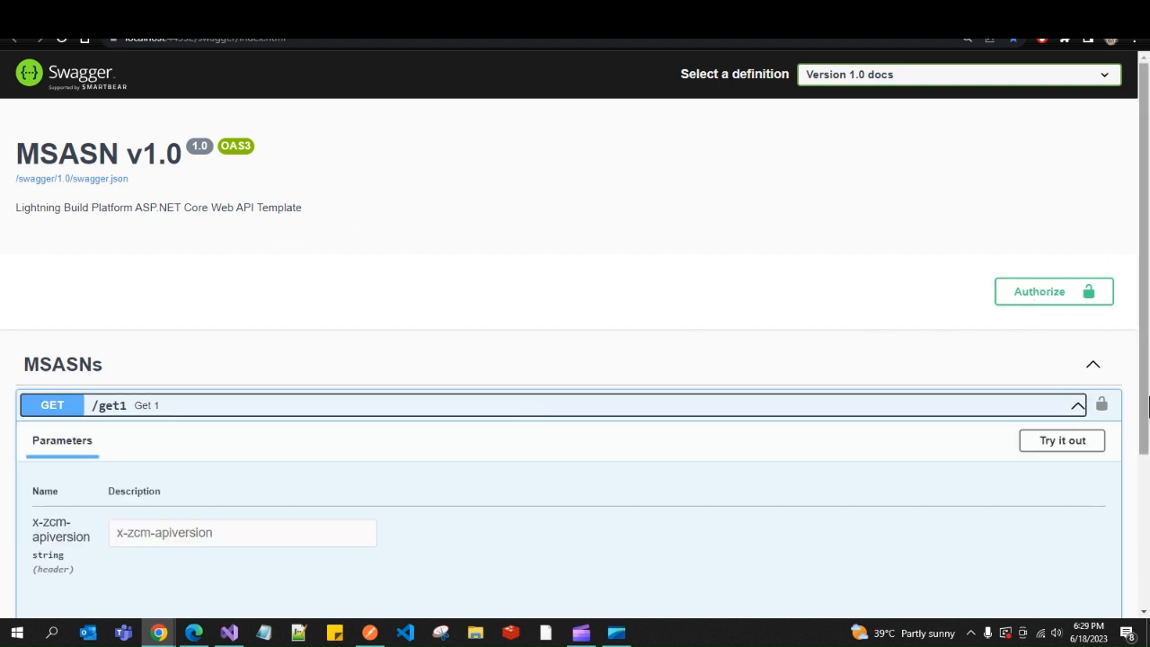
{"action": "scroll", "coordinate": [1079, 255], "scroll_direction": "down", "scroll_amount": 2}
{"action": "left_click", "coordinate": [1057, 252]}
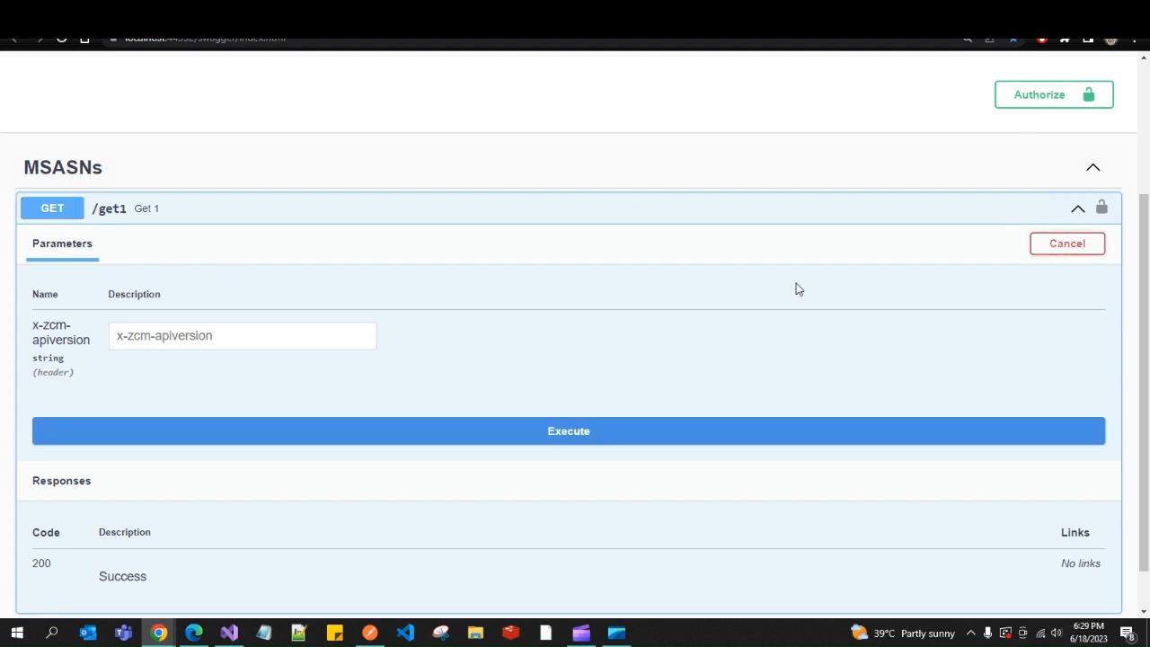
{"action": "left_click", "coordinate": [346, 437]}
{"action": "scroll", "coordinate": [1146, 233], "scroll_direction": "down", "scroll_amount": 1}
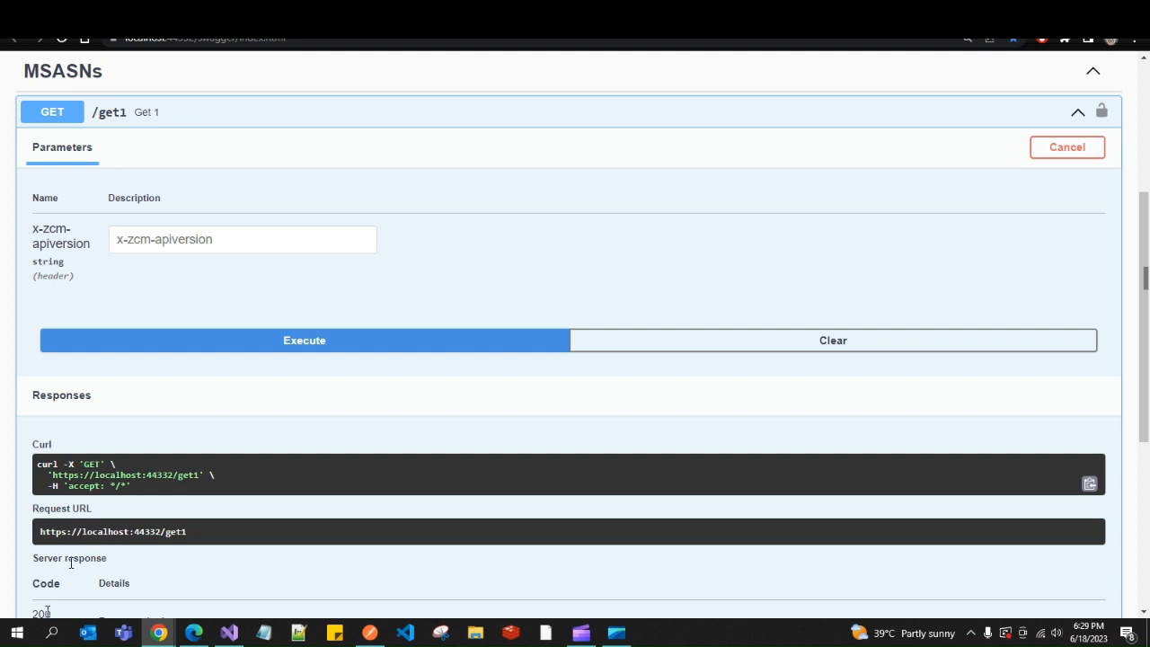
{"action": "scroll", "coordinate": [1145, 315], "scroll_direction": "down", "scroll_amount": 1}
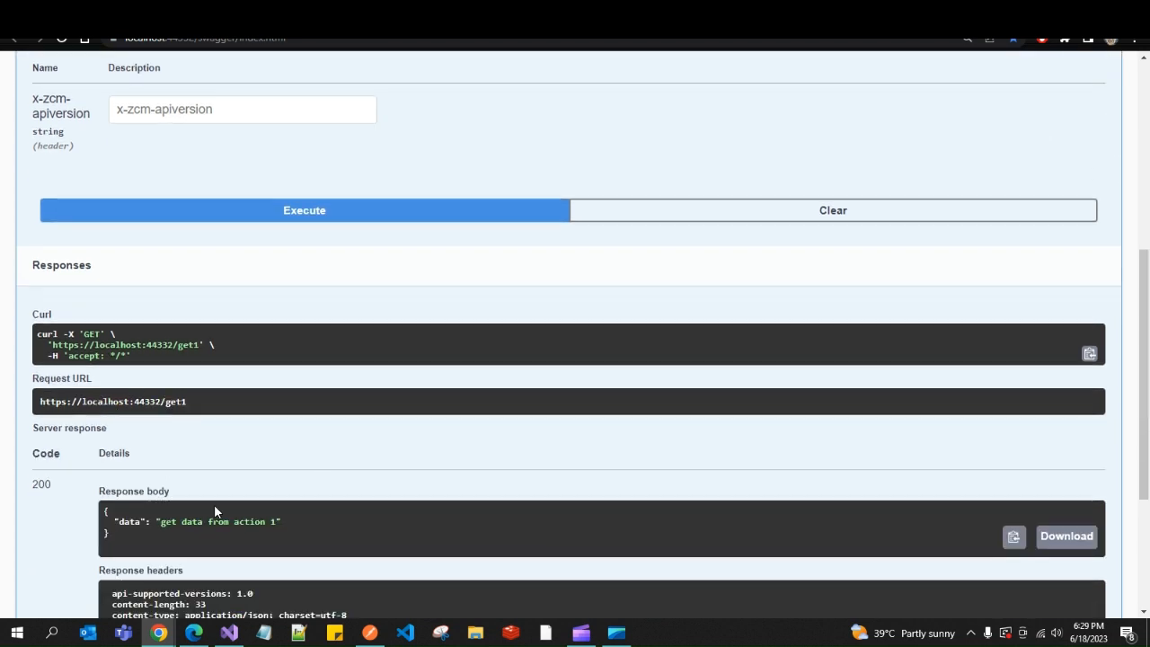
{"action": "left_click_drag", "start_coordinate": [156, 523], "coordinate": [288, 524]}
{"action": "left_click", "coordinate": [301, 521]}
- Execute the GET /get2 operation without an API version header
{"action": "scroll", "coordinate": [1137, 303], "scroll_direction": "down", "scroll_amount": 2}
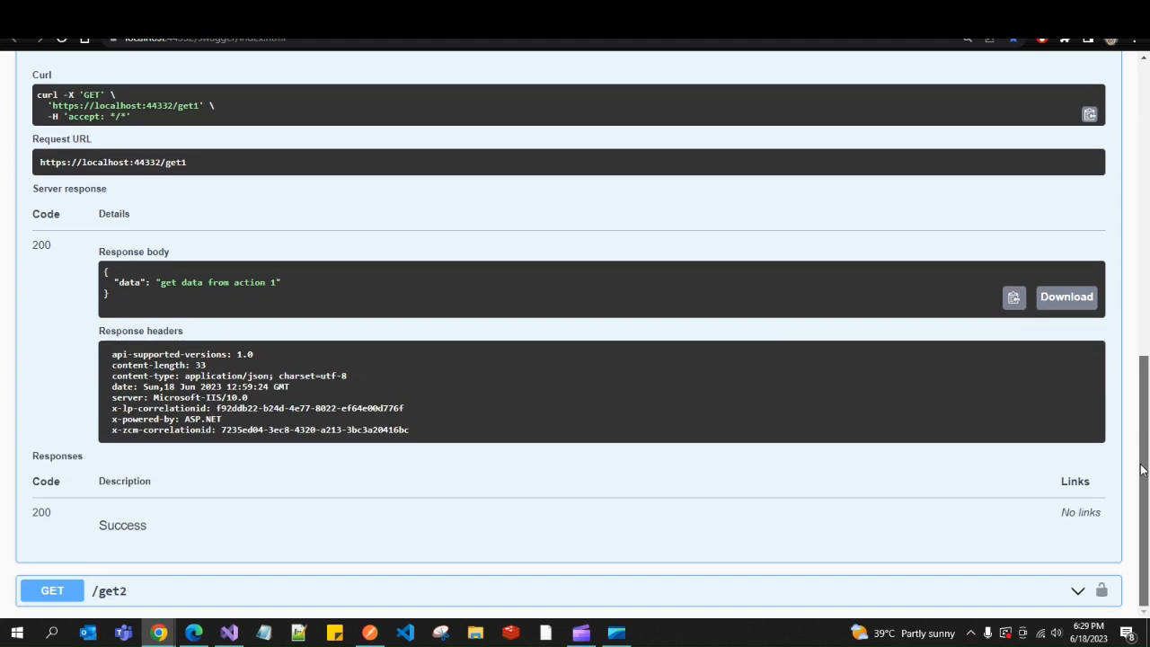
{"action": "left_click", "coordinate": [611, 589]}
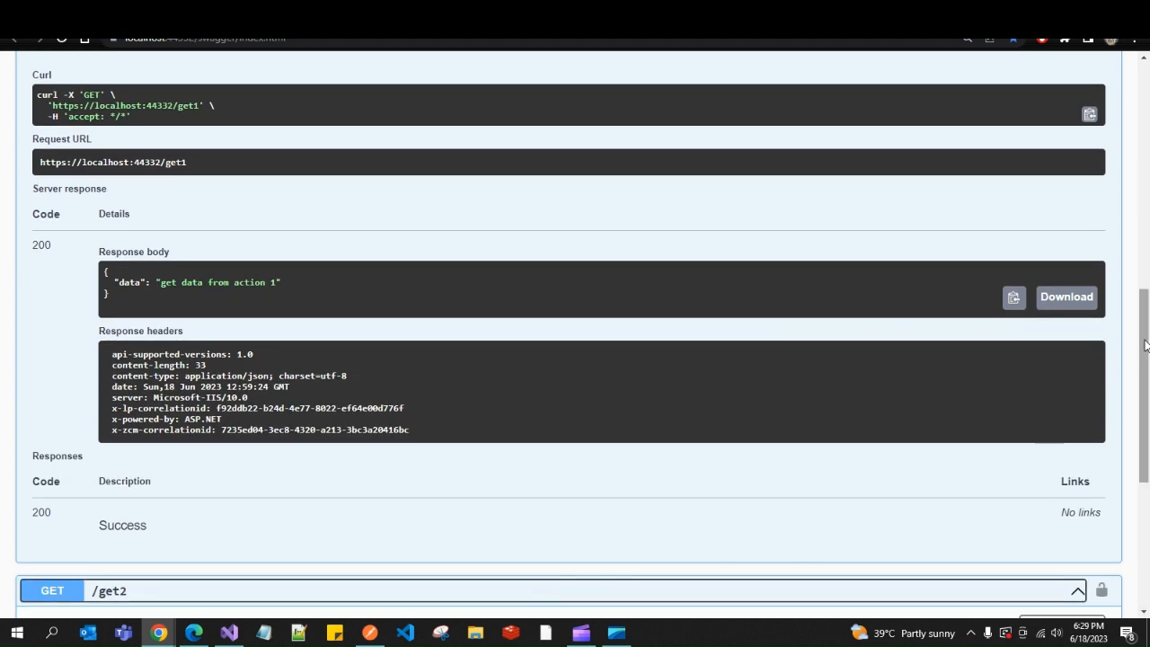
{"action": "scroll", "coordinate": [611, 589], "scroll_direction": "down", "scroll_amount": 3}
{"action": "left_click", "coordinate": [1088, 272]}
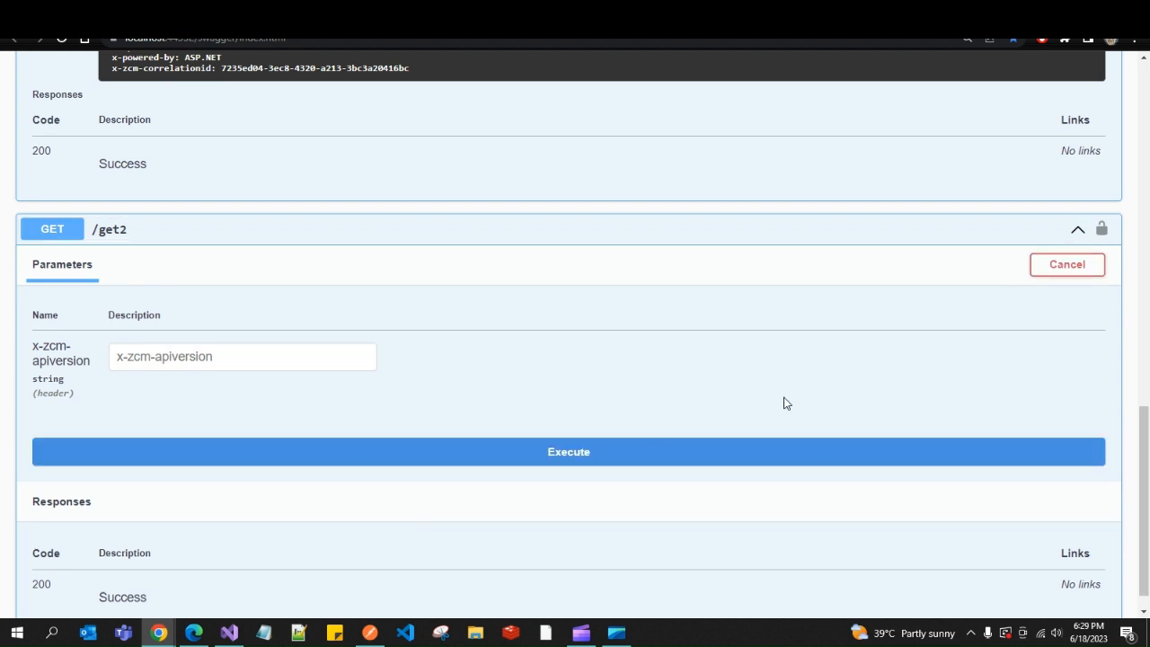
{"action": "left_click", "coordinate": [583, 453]}
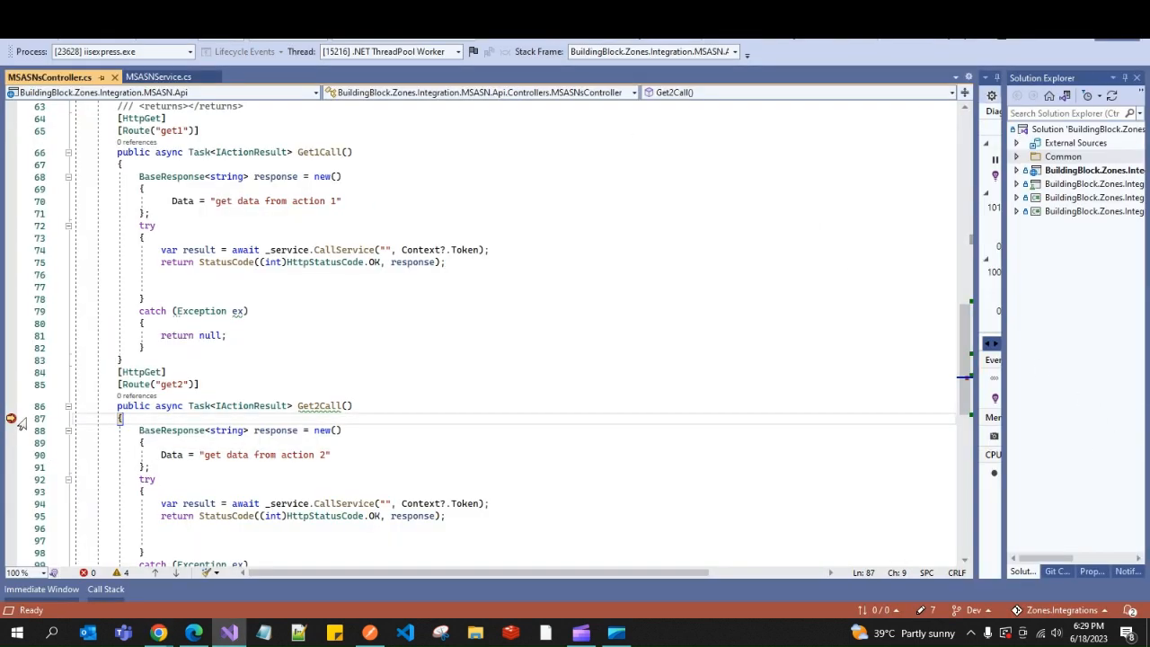
- Remove the breakpoint in Get2Call, resume execution and check the /get2 response body in Swagger
{"action": "left_click", "coordinate": [505, 41]}
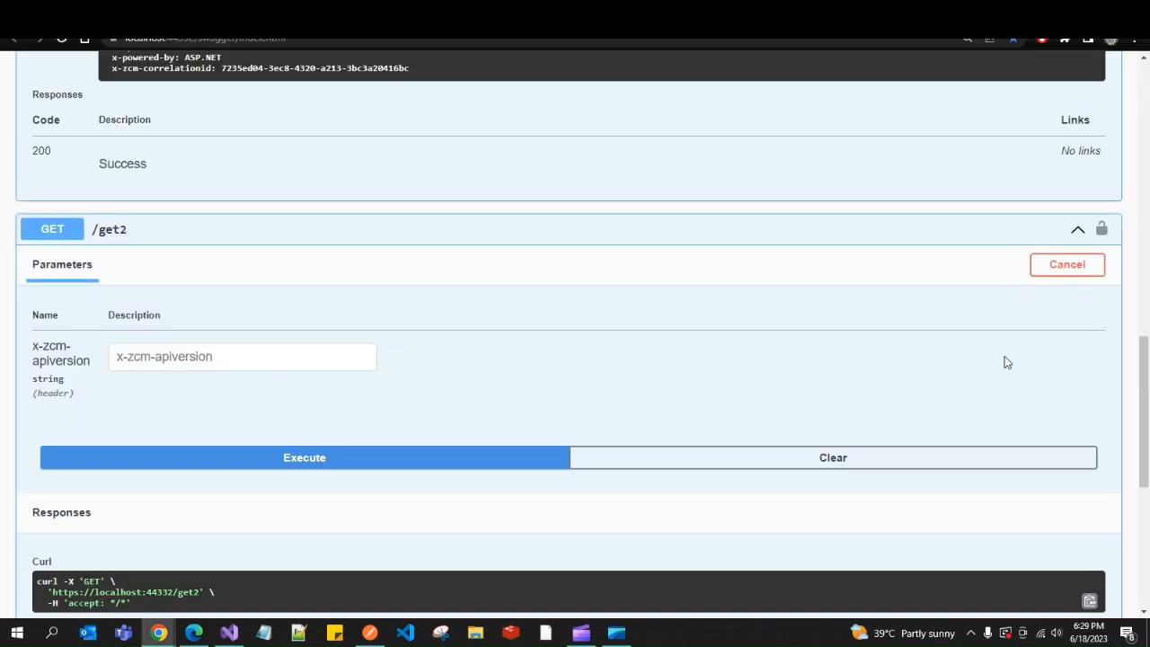
{"action": "left_click_drag", "start_coordinate": [1138, 370], "coordinate": [1133, 505]}
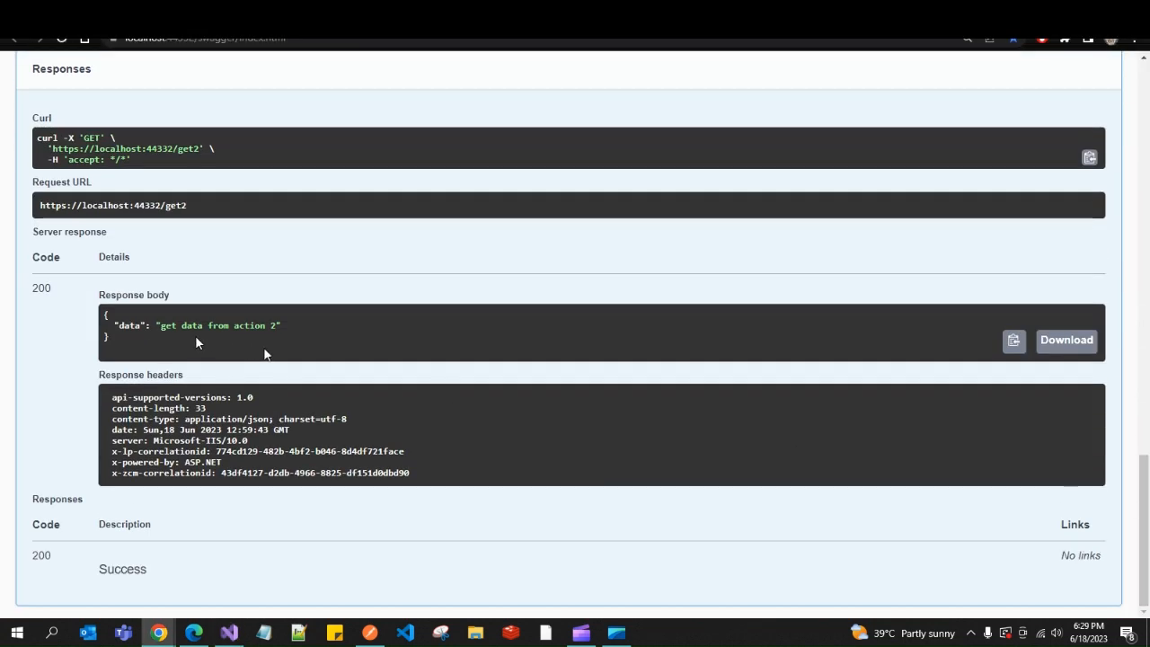
{"action": "left_click_drag", "start_coordinate": [162, 326], "coordinate": [282, 327]}
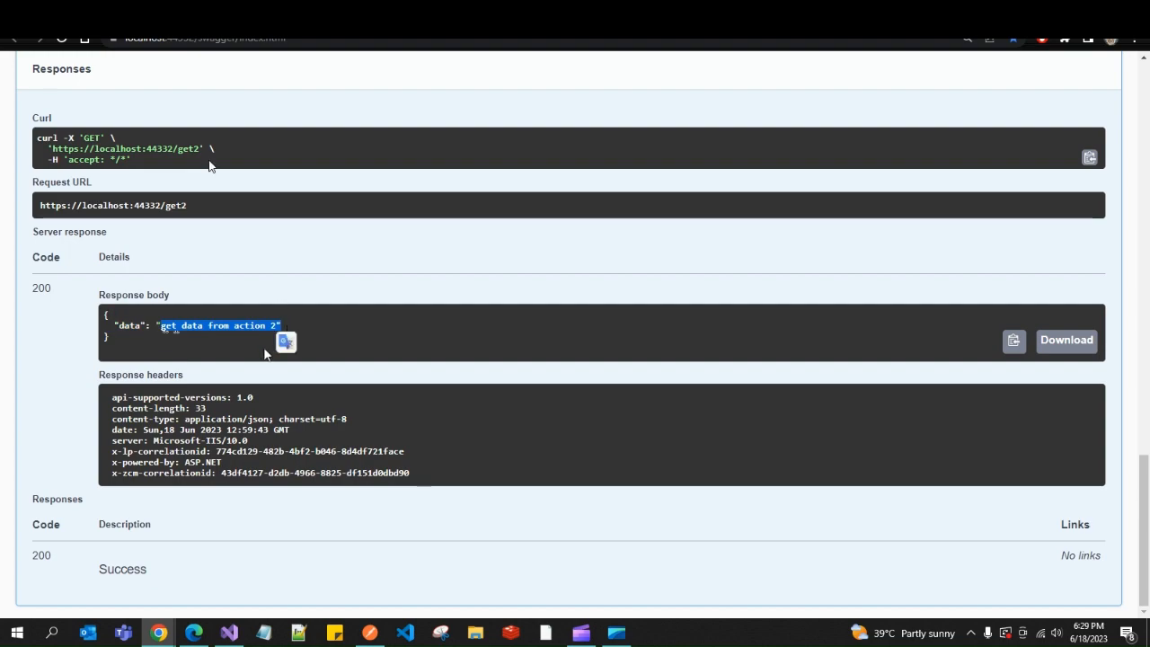
- End the debugging session and close the Output window in Visual Studio
{"action": "key", "text": "alt+Tab"}
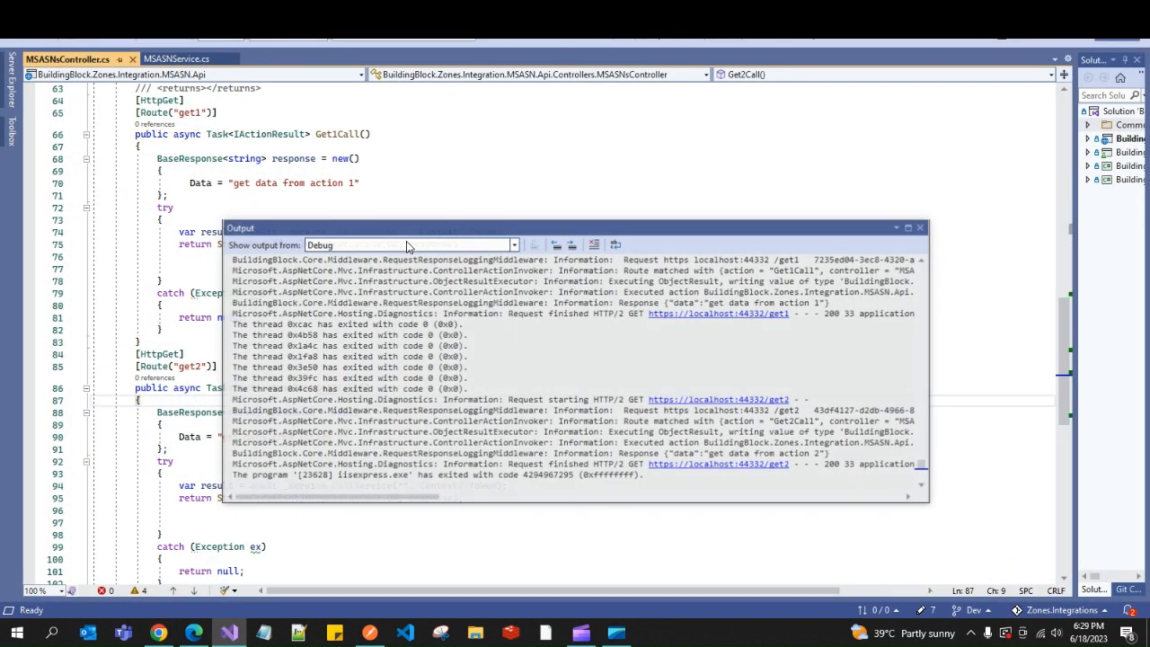
{"action": "left_click", "coordinate": [921, 227]}
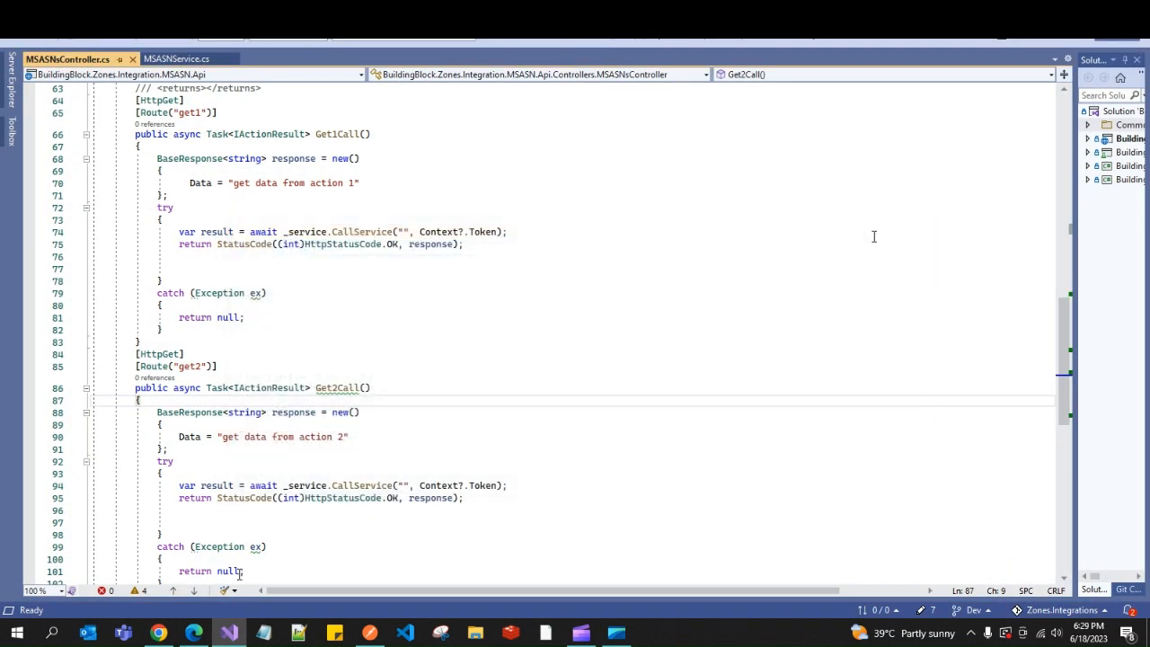
- Switch to the Azure portal and bring up the overview of the sreekanthtest web app
{"action": "key", "text": "alt+Tab"}
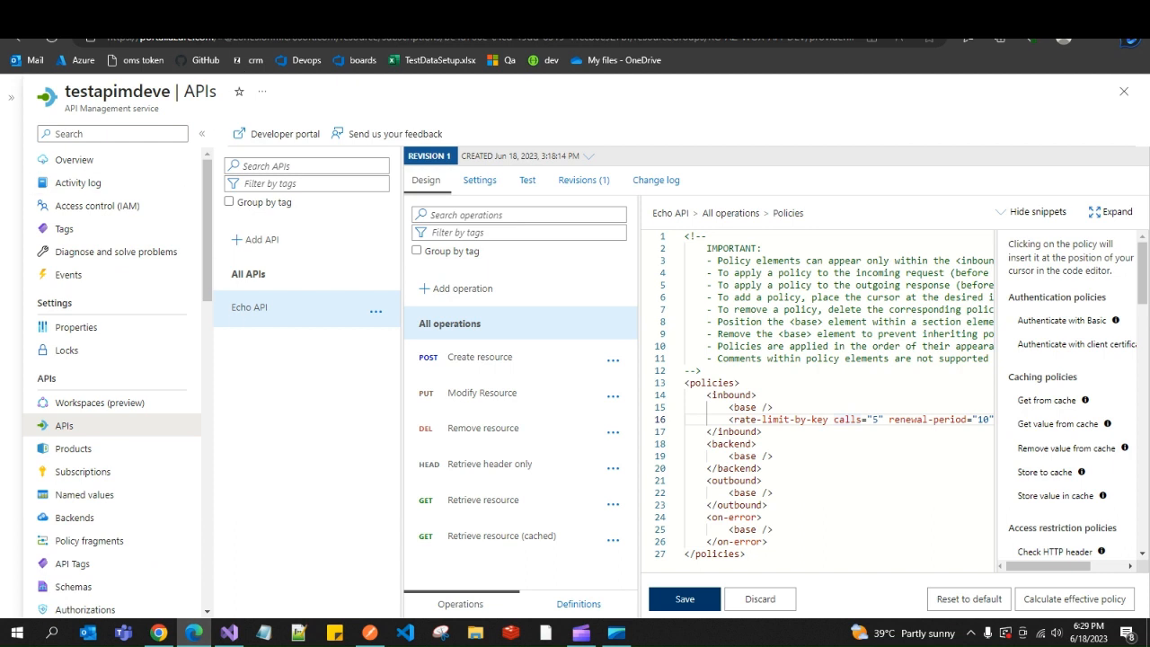
{"action": "left_click", "coordinate": [225, 16]}
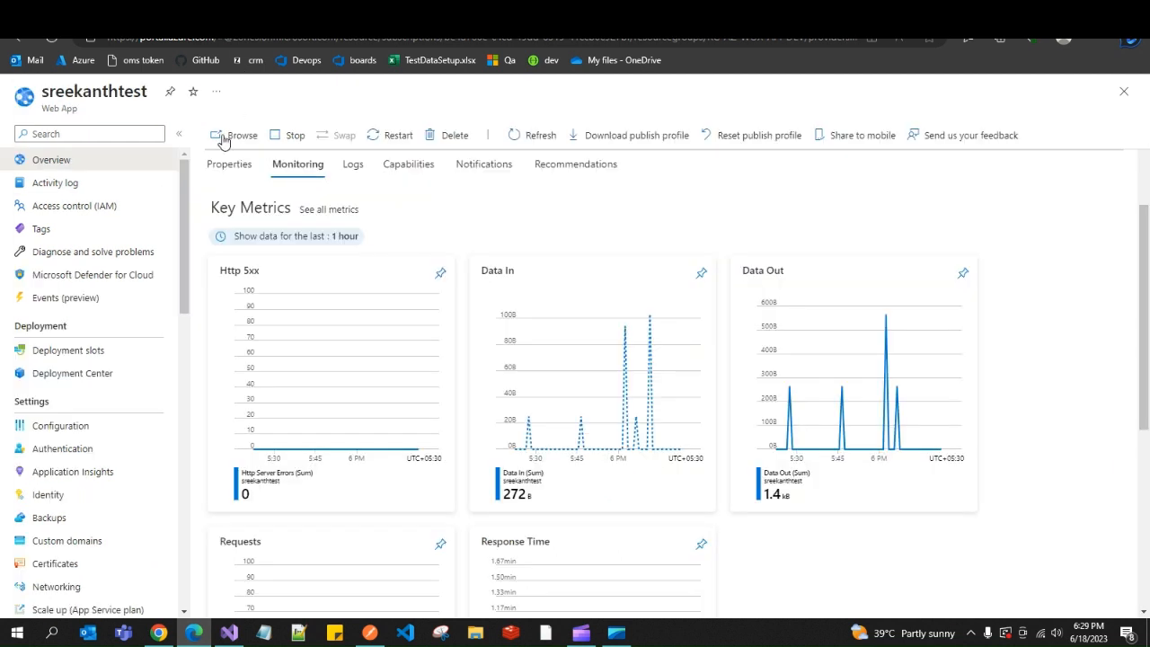
{"action": "double_click", "coordinate": [85, 95]}
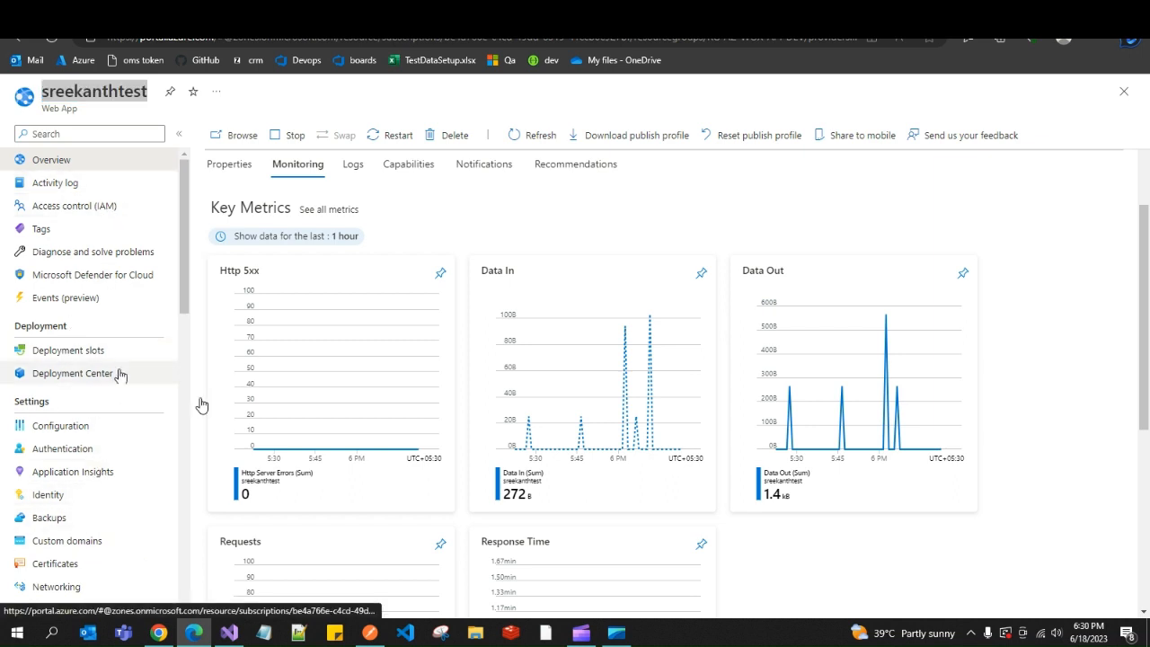
- Switch to Visual Studio and open the publish settings of the BuildingBlock.Zones.Integration.MSASN.Api project
{"action": "left_click", "coordinate": [229, 633]}
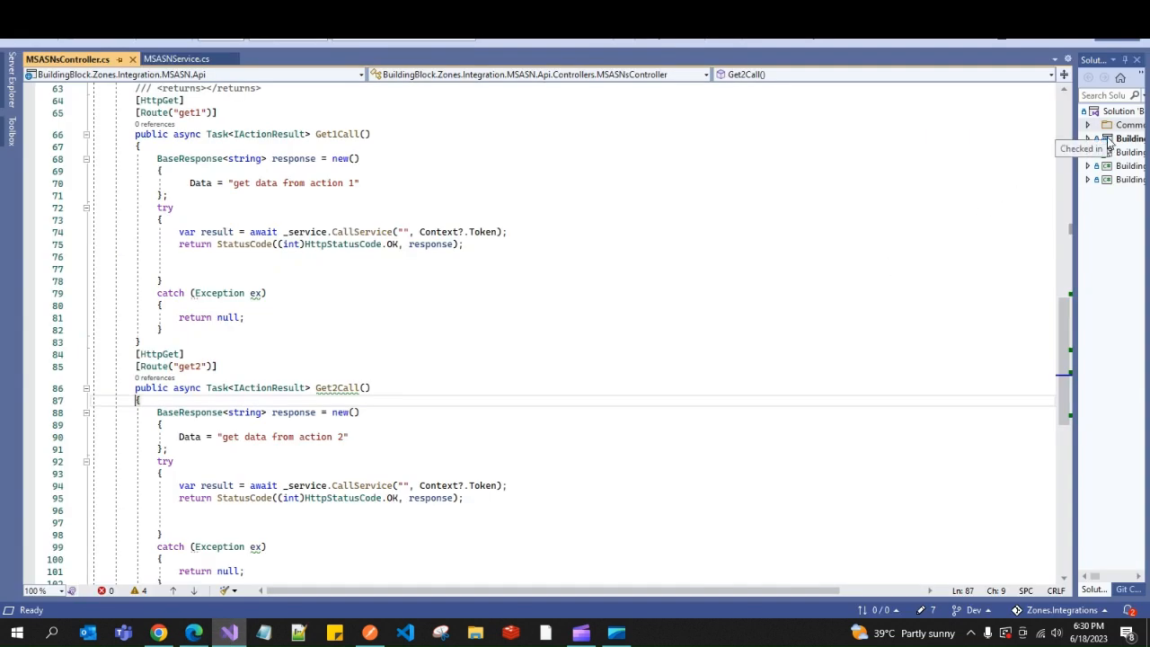
{"action": "left_click", "coordinate": [953, 197]}
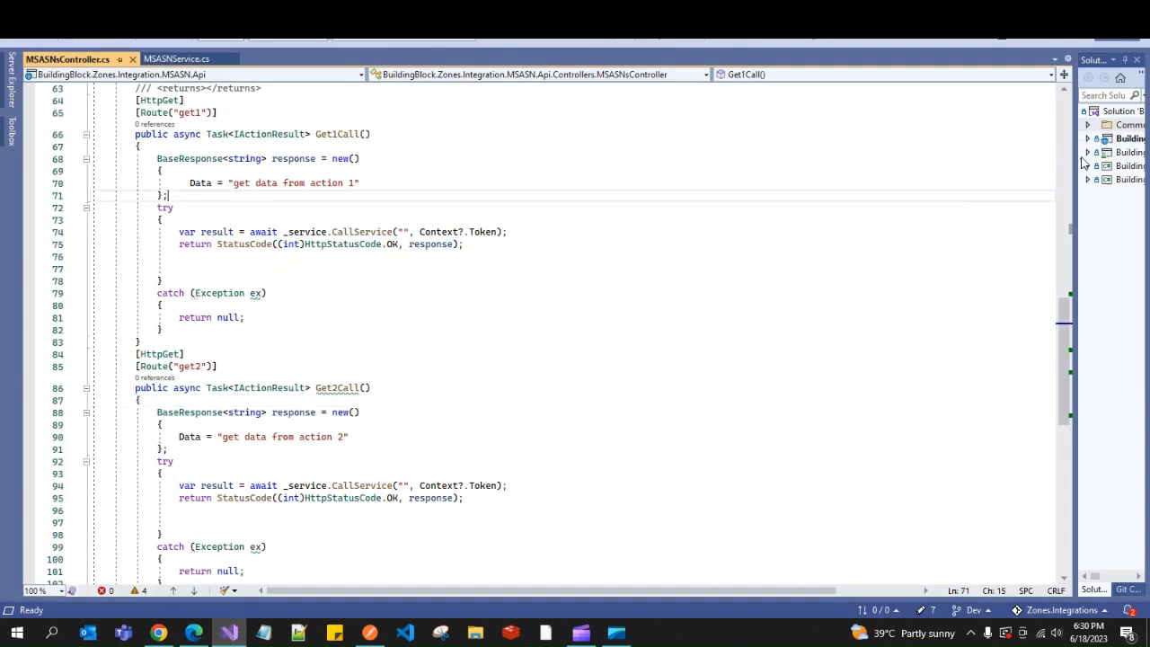
{"action": "left_click", "coordinate": [1105, 140]}
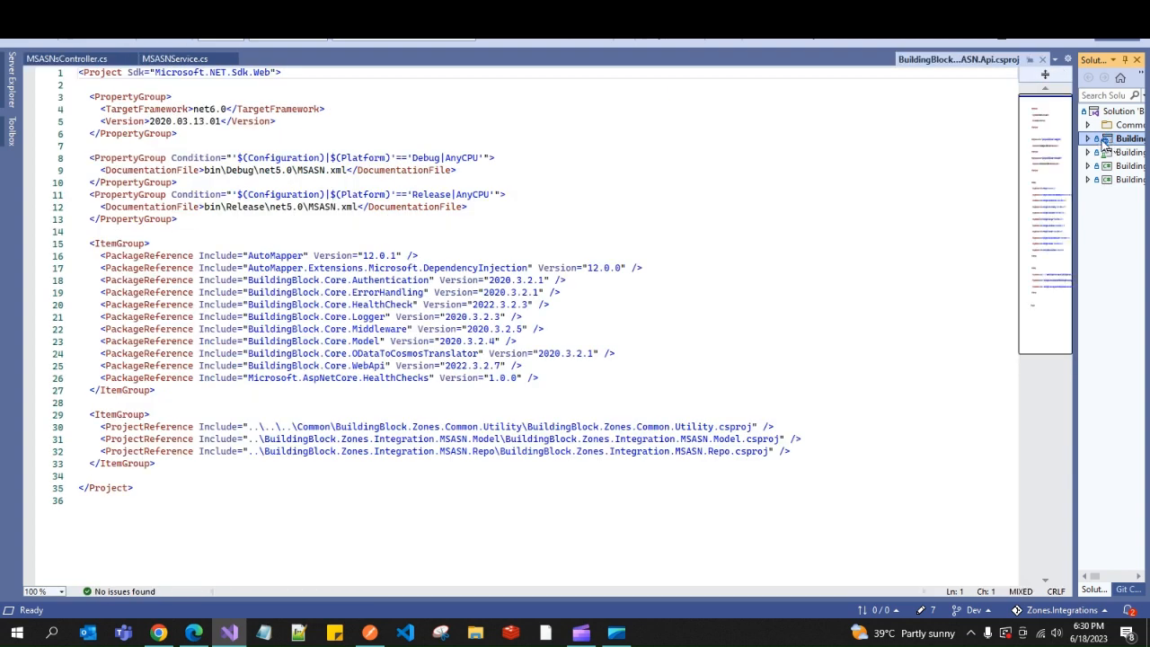
{"action": "right_click", "coordinate": [1112, 146]}
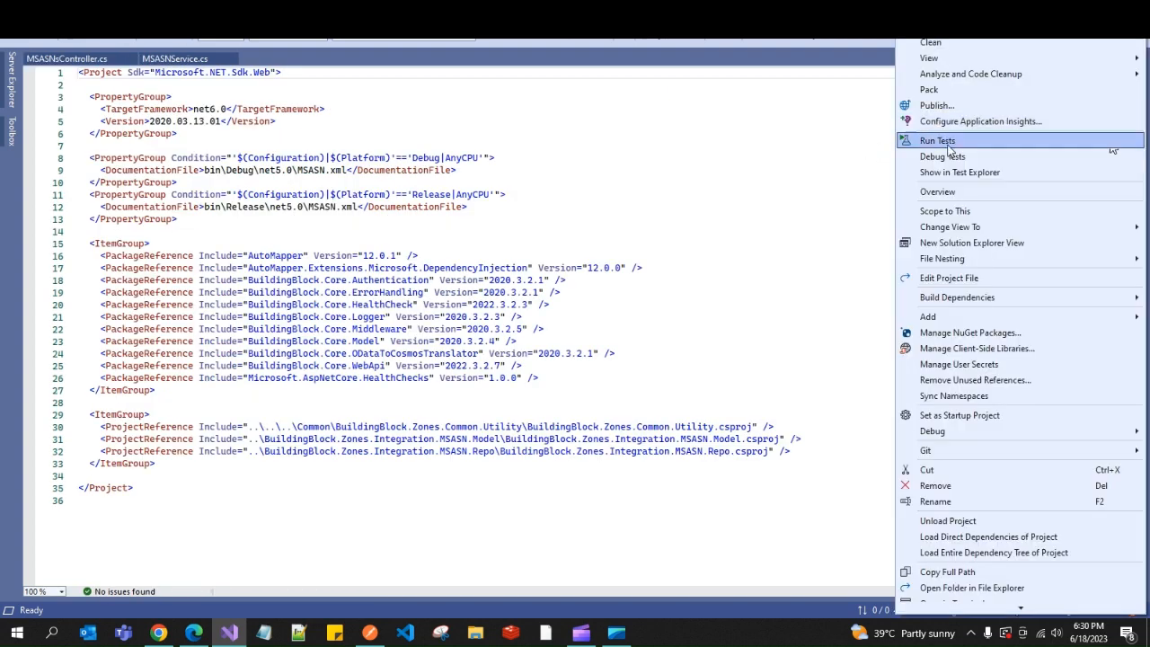
{"action": "left_click", "coordinate": [921, 107]}
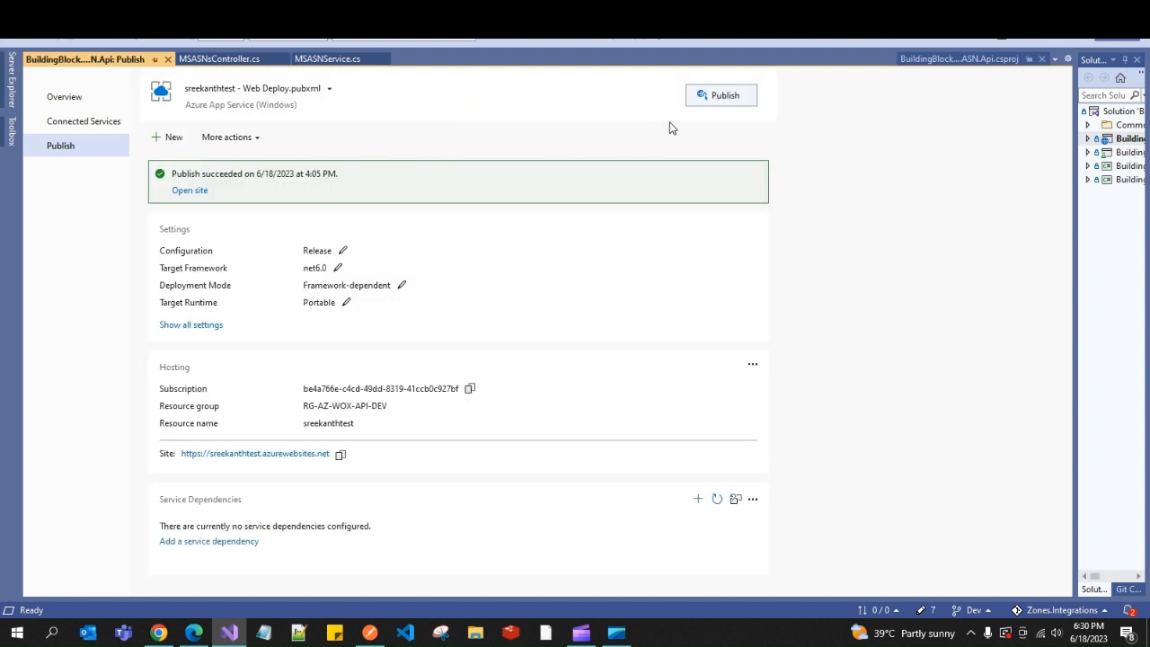
- Start a new publish profile for the API project with Import Profile as the target
{"action": "left_click", "coordinate": [174, 139]}
{"action": "left_click", "coordinate": [519, 413]}
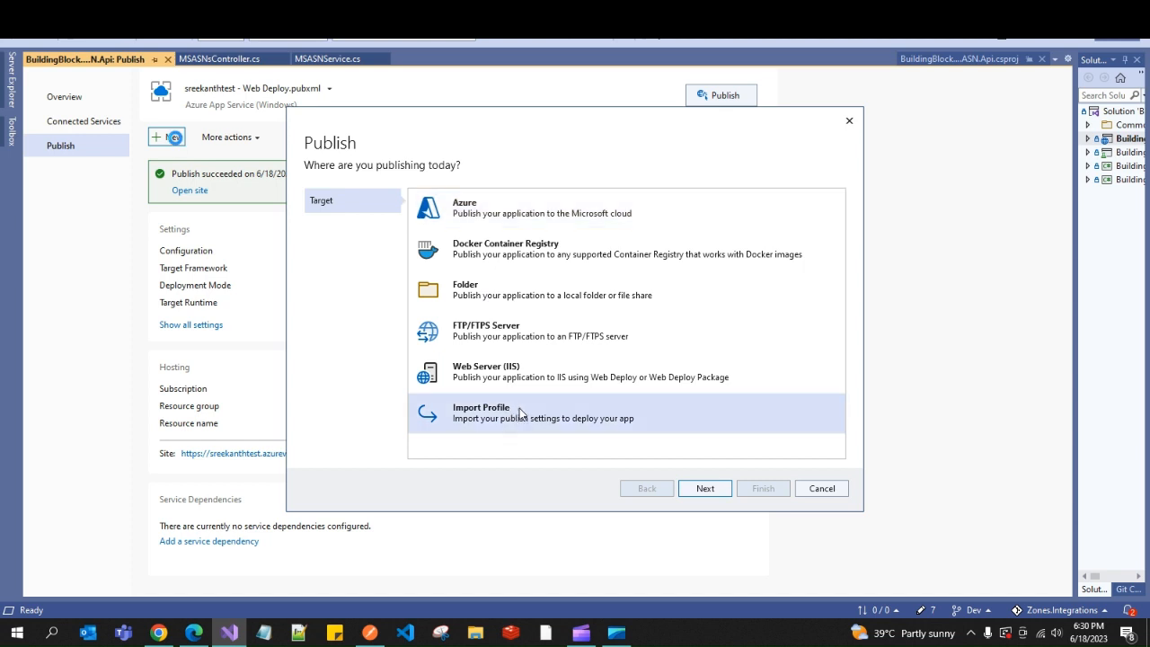
{"action": "left_click", "coordinate": [706, 490]}
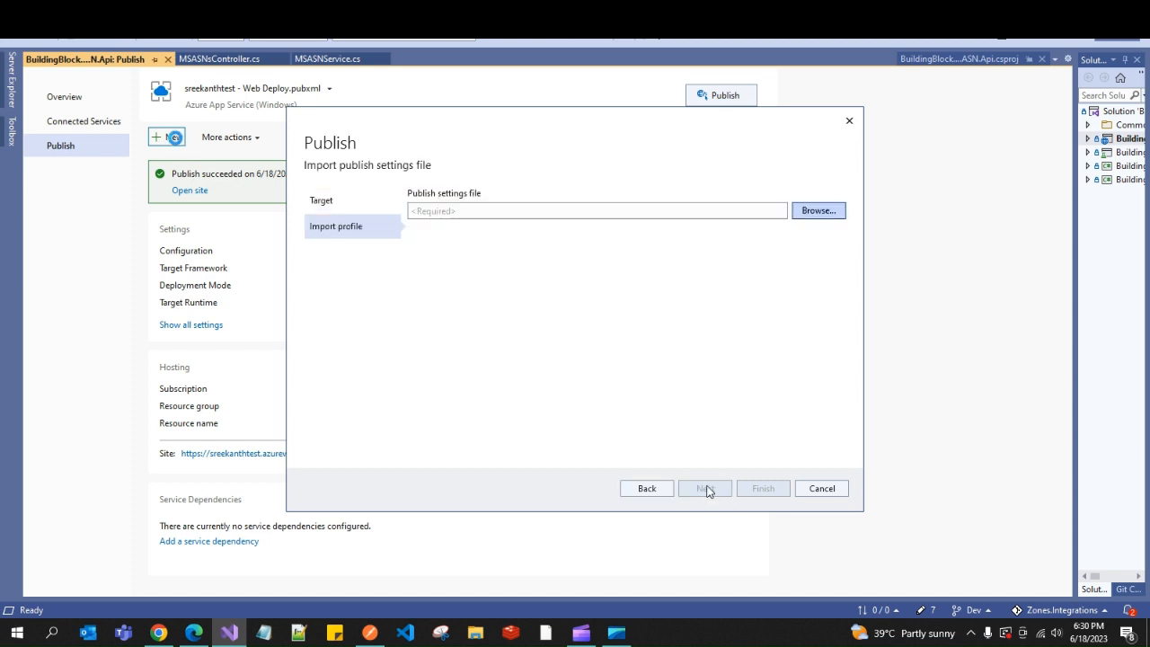
- Download the web app's publish profile from the Azure portal and import sreekanthtest.PublishSettings from Downloads into the Visual Studio publish profile
{"action": "left_click", "coordinate": [198, 633]}
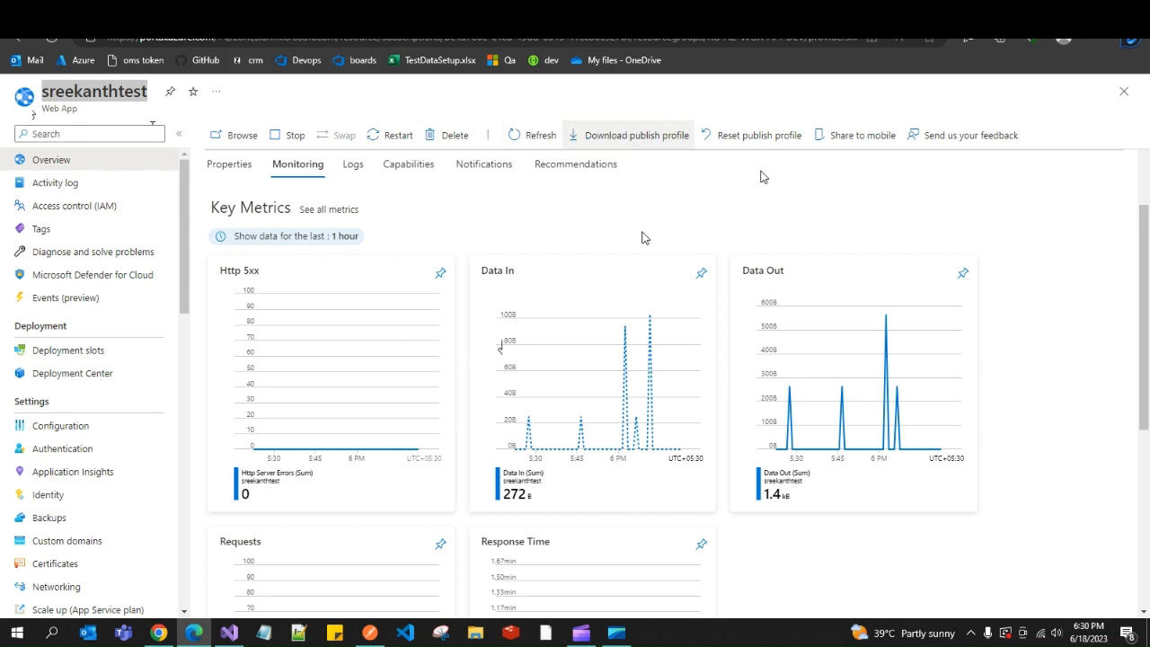
{"action": "left_click", "coordinate": [632, 135]}
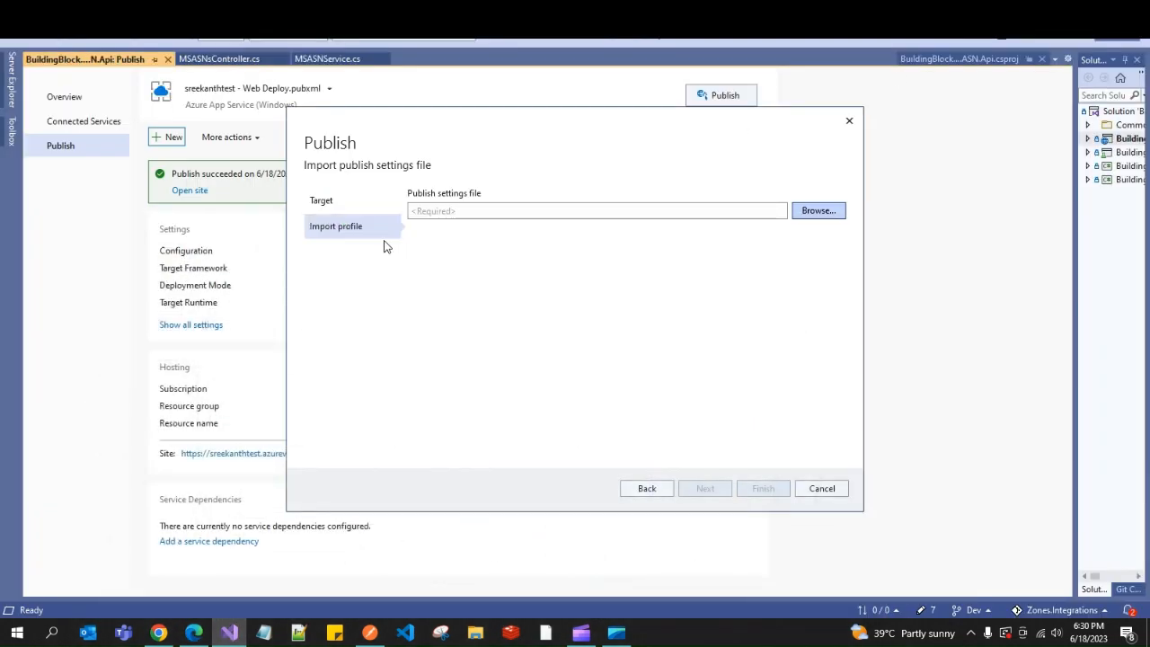
{"action": "left_click", "coordinate": [819, 211]}
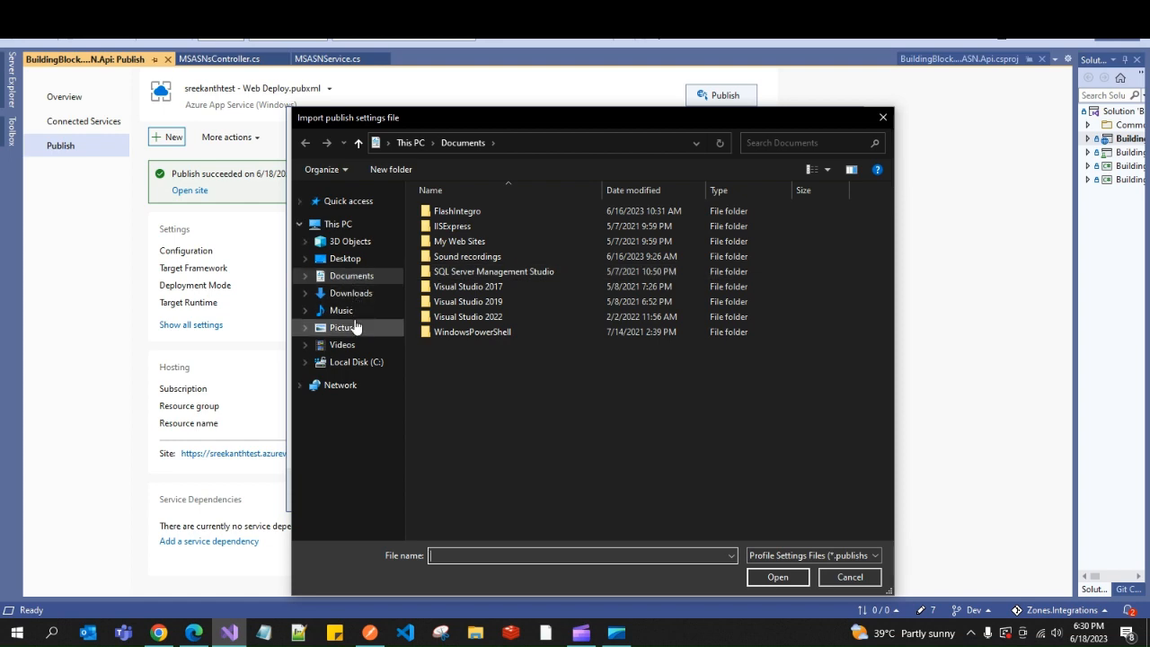
{"action": "left_click", "coordinate": [351, 292]}
{"action": "left_click", "coordinate": [507, 231]}
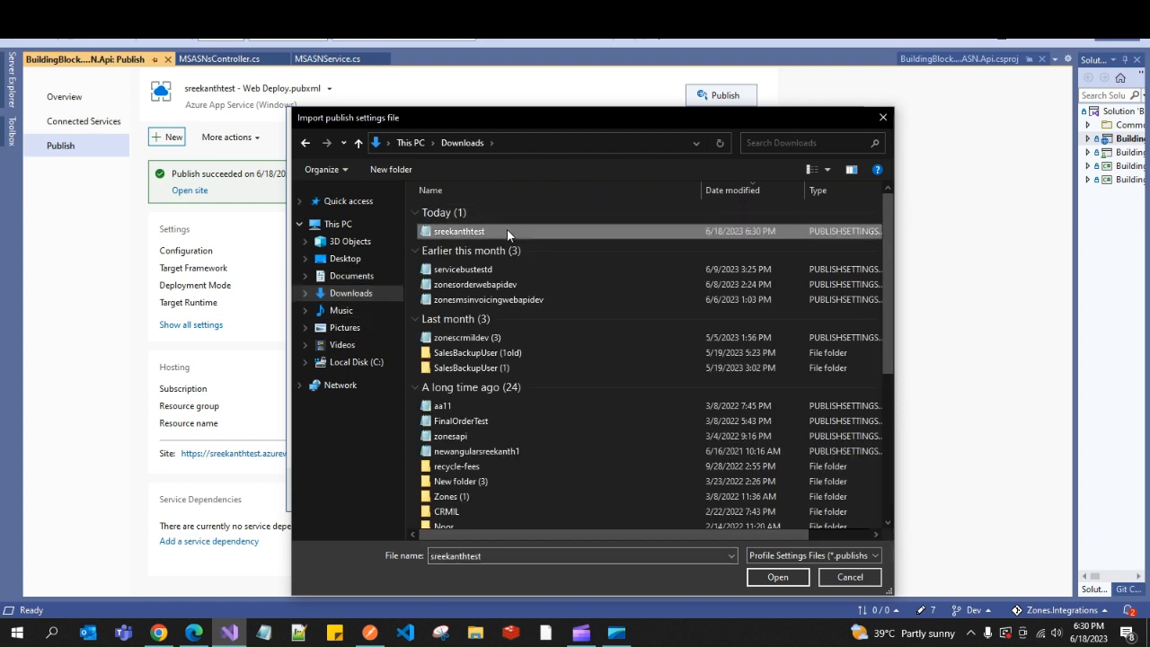
{"action": "left_click", "coordinate": [770, 576]}
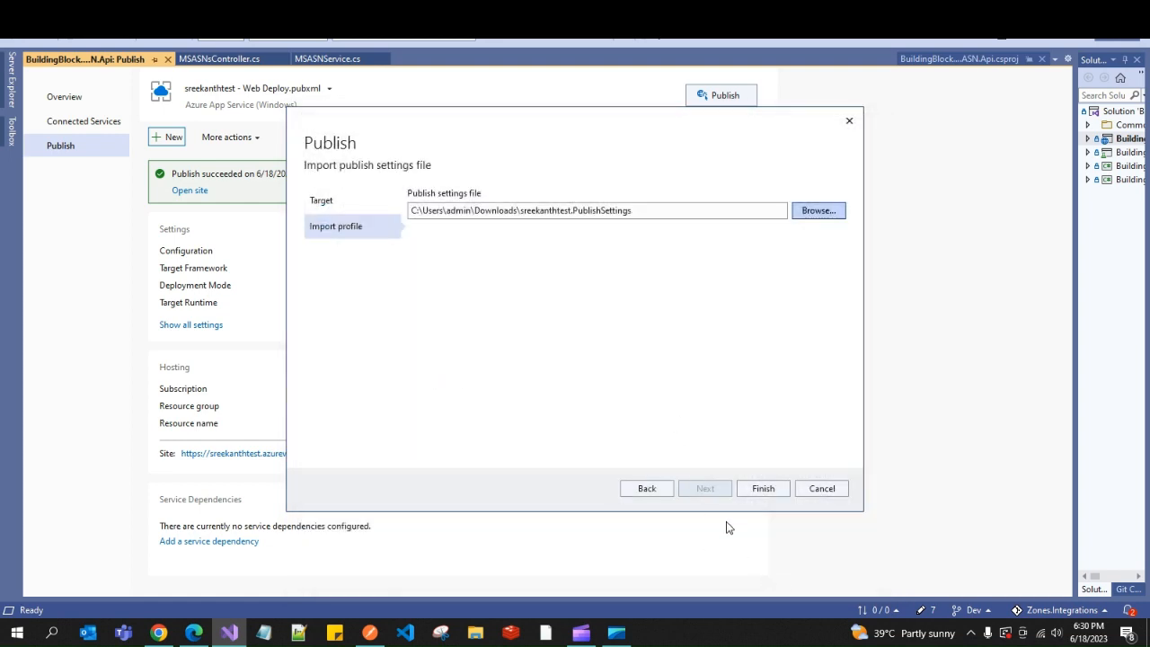
{"action": "left_click", "coordinate": [768, 493]}
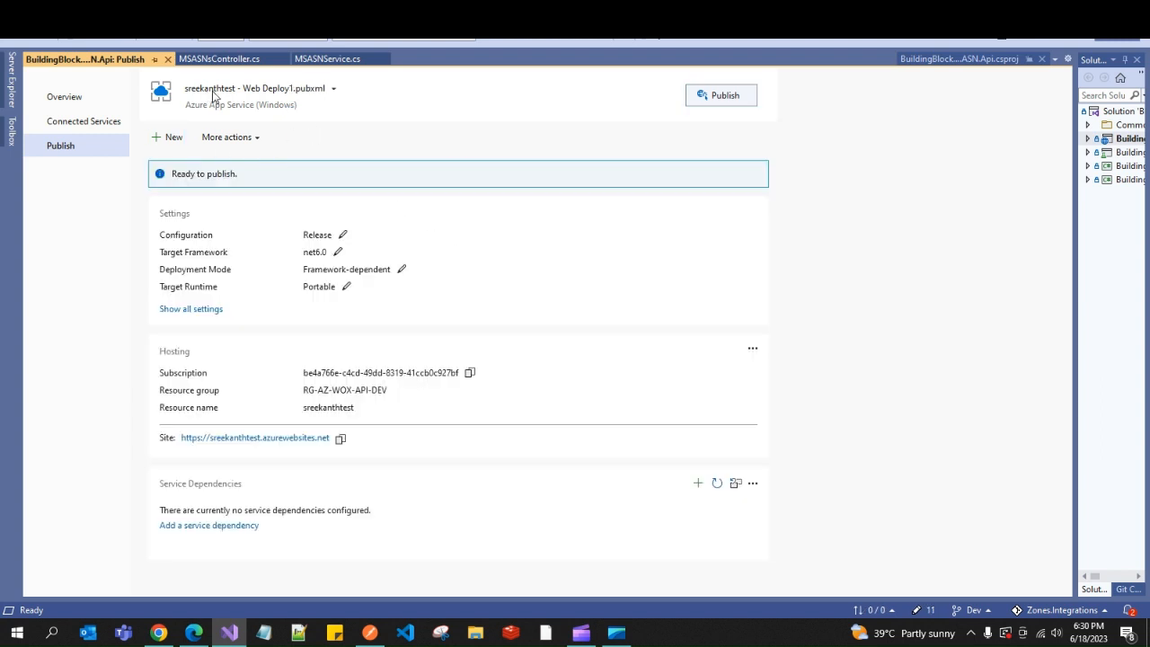
- Publish the API project to Azure App Service with the imported profile and follow the build output
{"action": "left_click", "coordinate": [721, 97]}
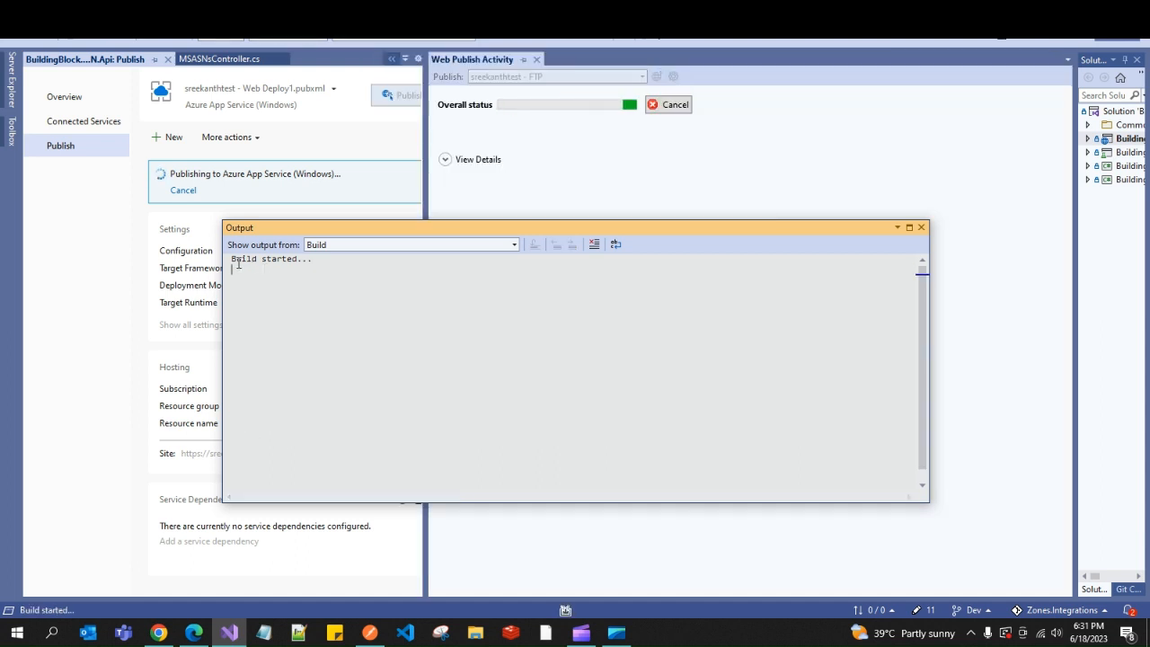
{"action": "left_click_drag", "start_coordinate": [233, 260], "coordinate": [312, 260]}
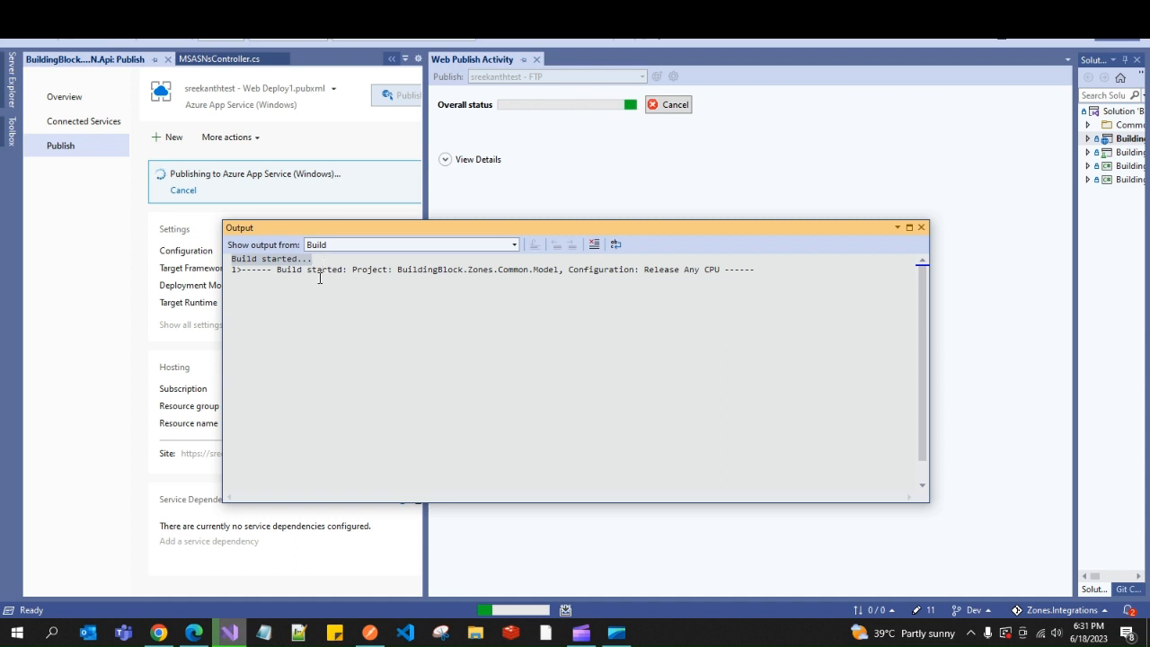
{"action": "left_click", "coordinate": [308, 288]}
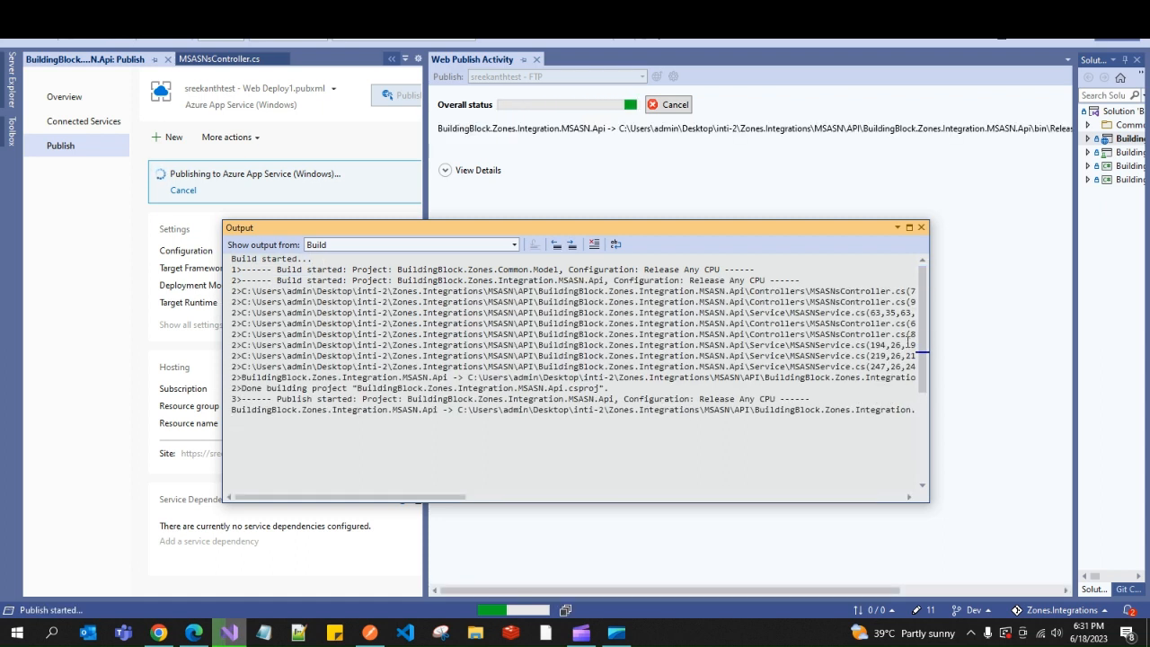
{"action": "left_click_drag", "start_coordinate": [921, 318], "coordinate": [922, 385]}
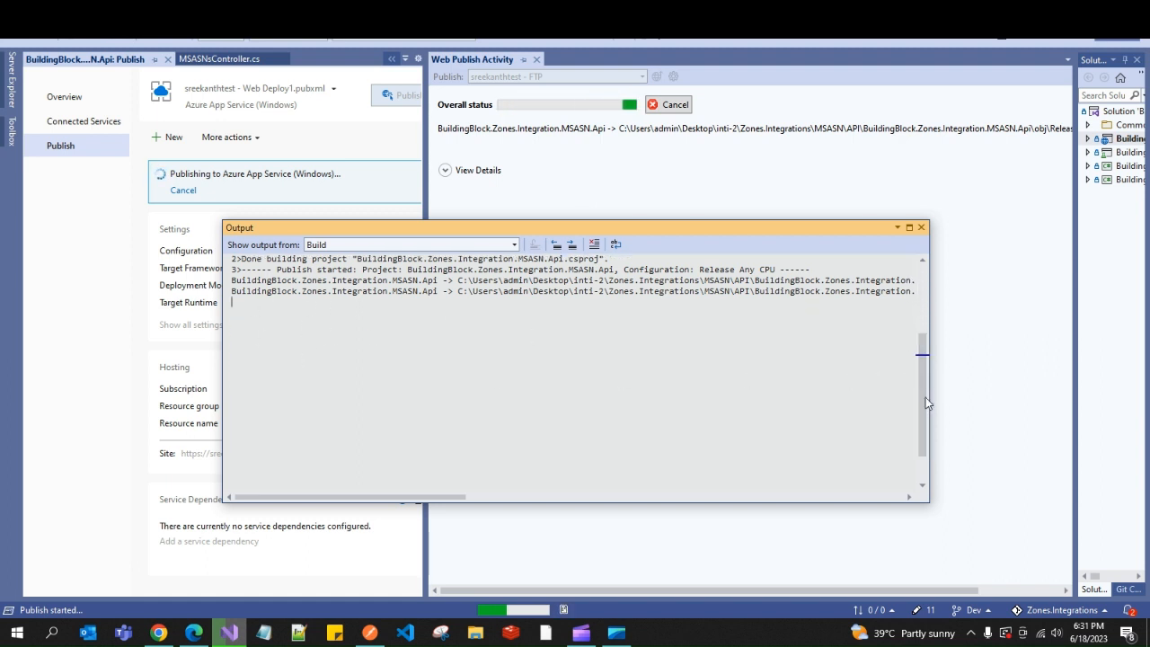
{"action": "mouse_move", "coordinate": [923, 406]}
{"action": "left_mouse_down"}
{"action": "mouse_move", "coordinate": [921, 345]}
{"action": "mouse_move", "coordinate": [927, 409]}
{"action": "left_mouse_up"}
{"action": "mouse_move", "coordinate": [924, 388]}
{"action": "left_mouse_down"}
{"action": "mouse_move", "coordinate": [925, 357]}
{"action": "mouse_move", "coordinate": [928, 386]}
{"action": "left_mouse_up"}
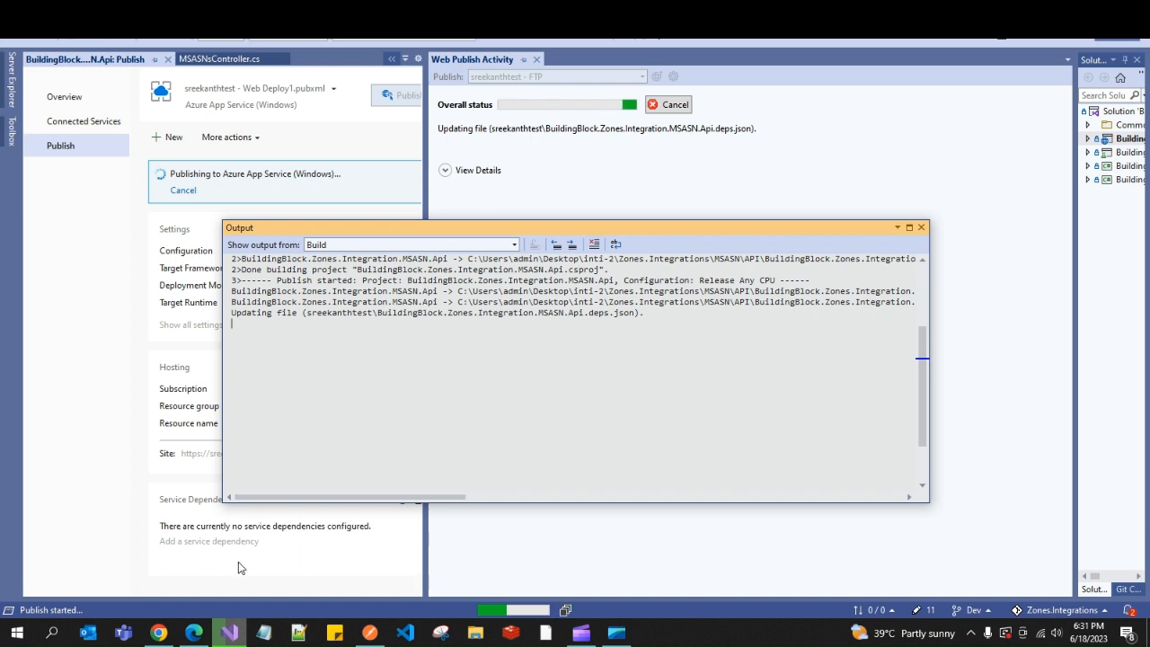
{"action": "mouse_move", "coordinate": [194, 633]}
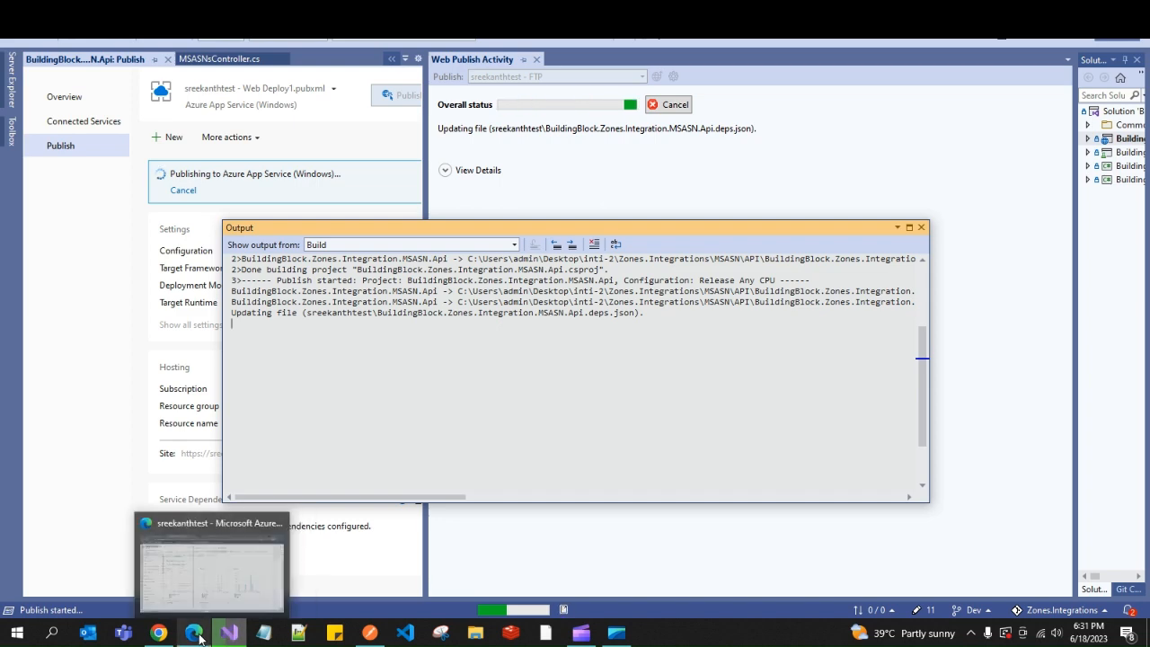
{"action": "left_click", "coordinate": [199, 572]}
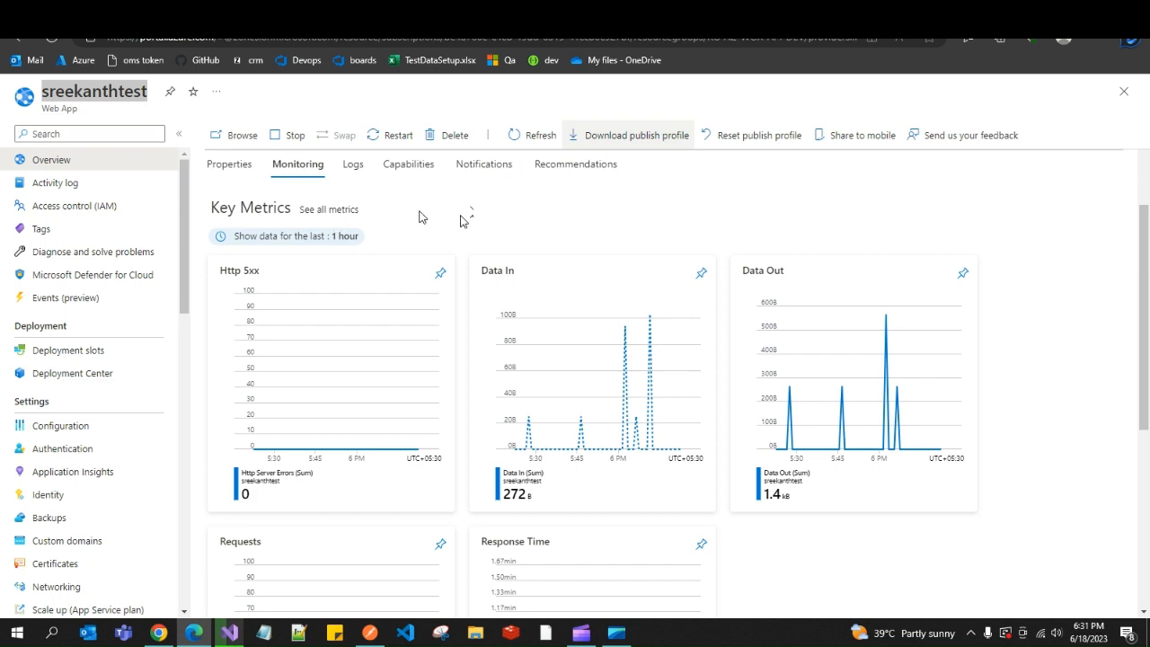
{"action": "left_click", "coordinate": [283, 13]}
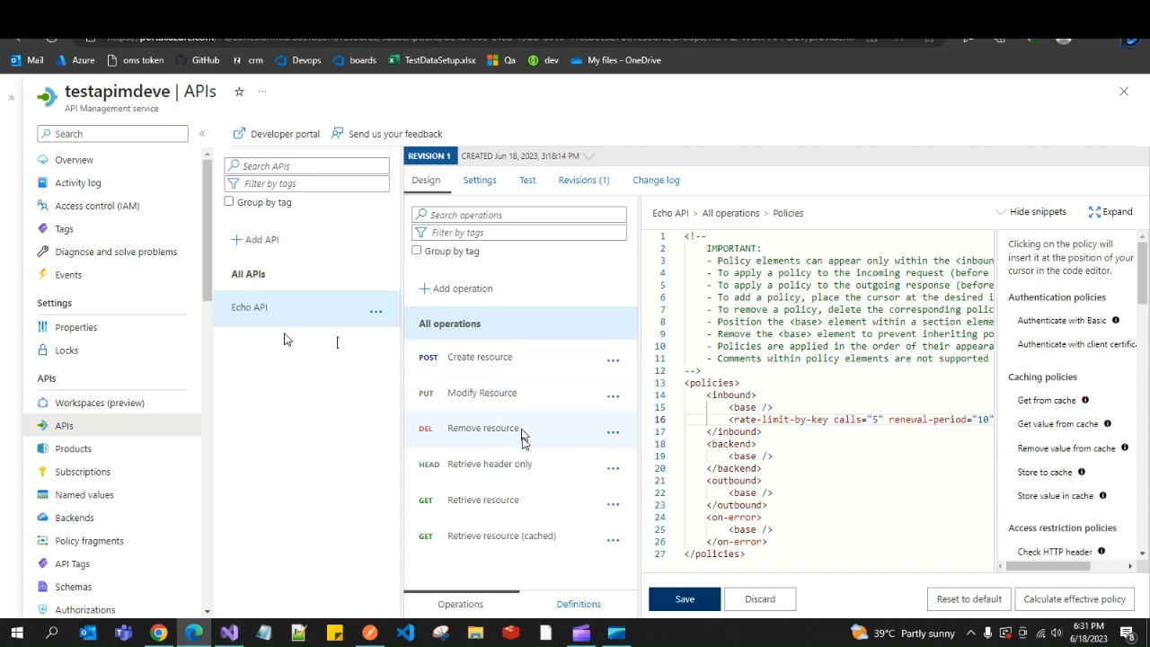
{"action": "key", "text": "alt+Tab"}
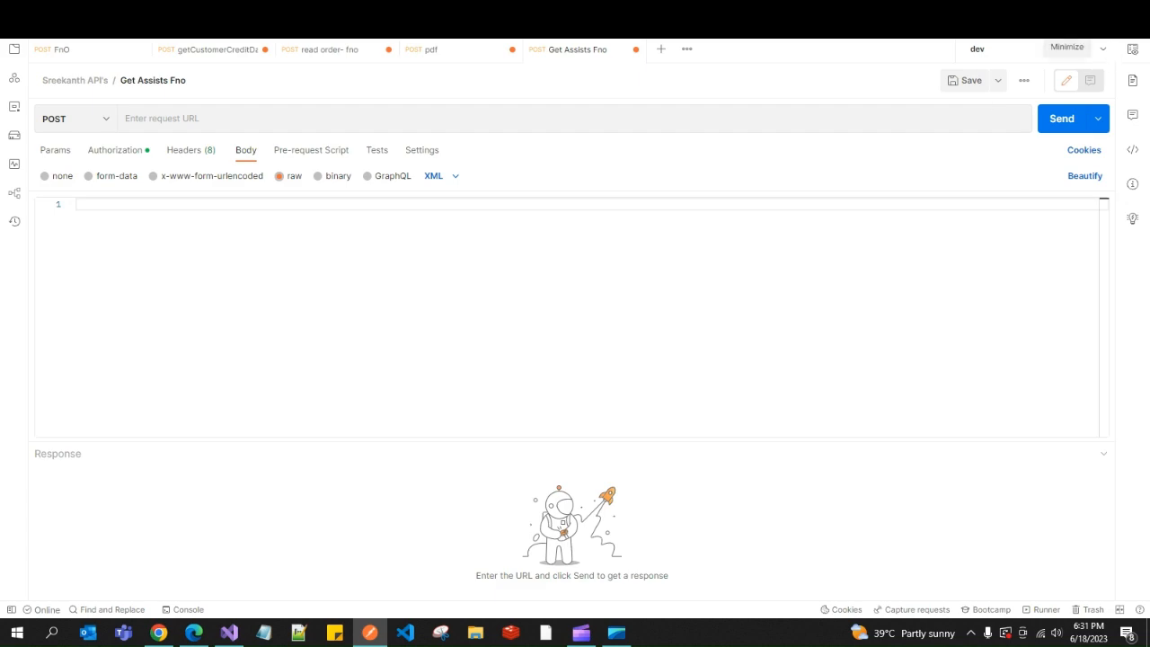
{"action": "key", "text": "alt+Tab"}
- Return to Visual Studio, check the publish result and web app restart in the build output, and close the Output window
{"action": "left_click", "coordinate": [229, 633]}
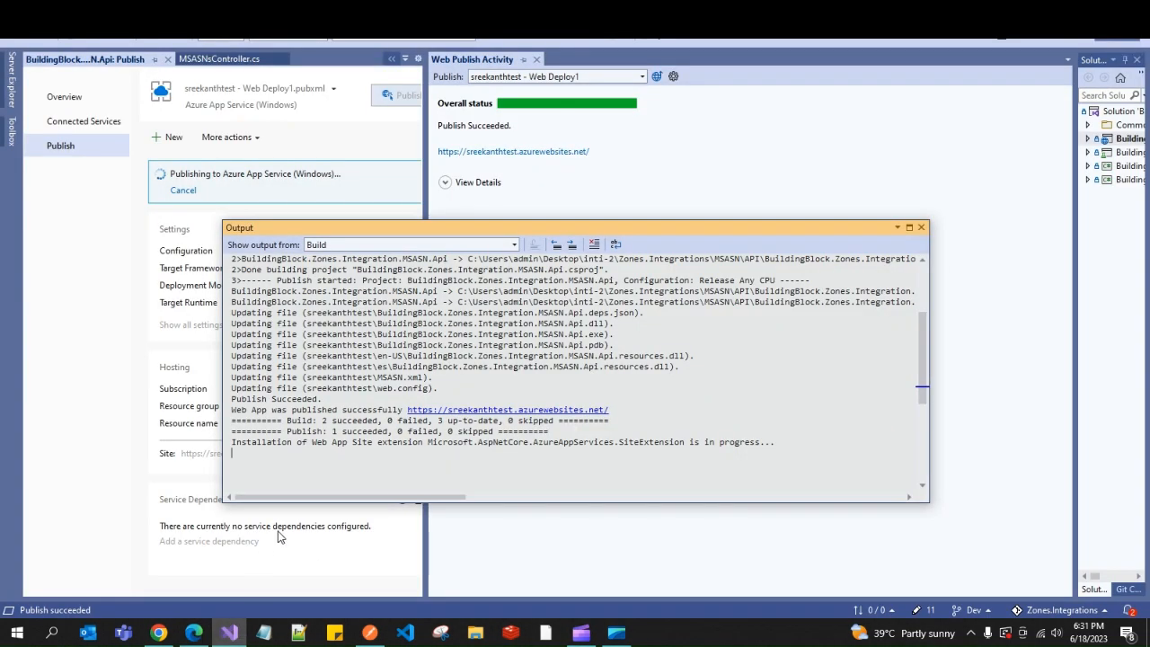
{"action": "left_click_drag", "start_coordinate": [232, 399], "coordinate": [368, 431]}
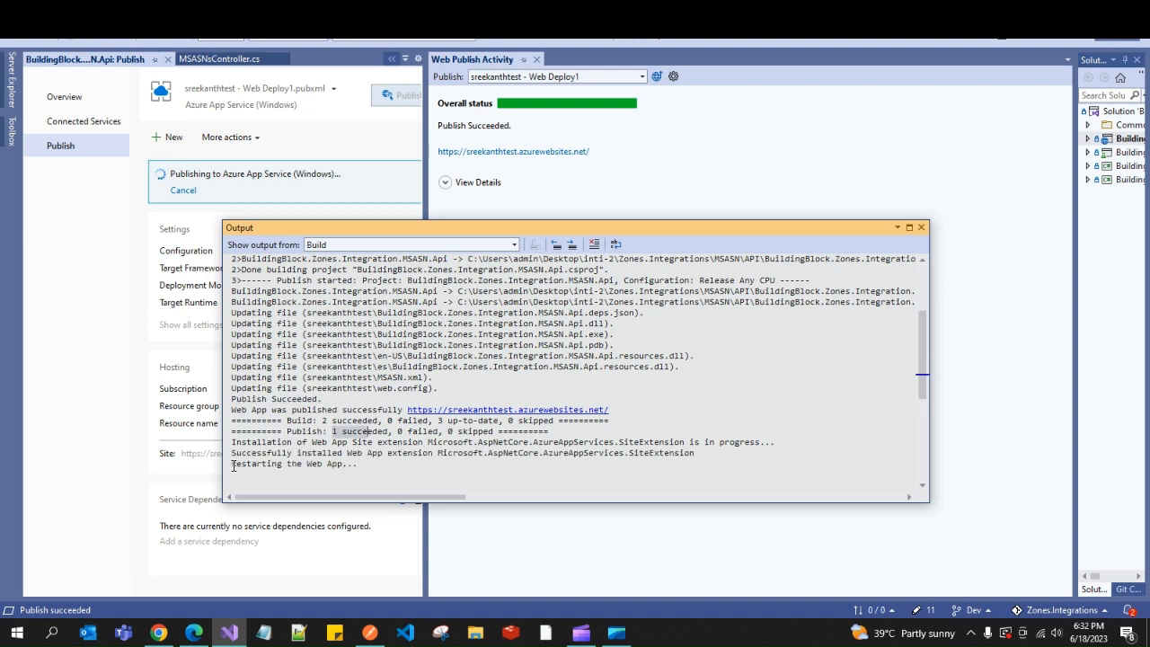
{"action": "left_click_drag", "start_coordinate": [233, 465], "coordinate": [351, 464]}
{"action": "left_click", "coordinate": [379, 465]}
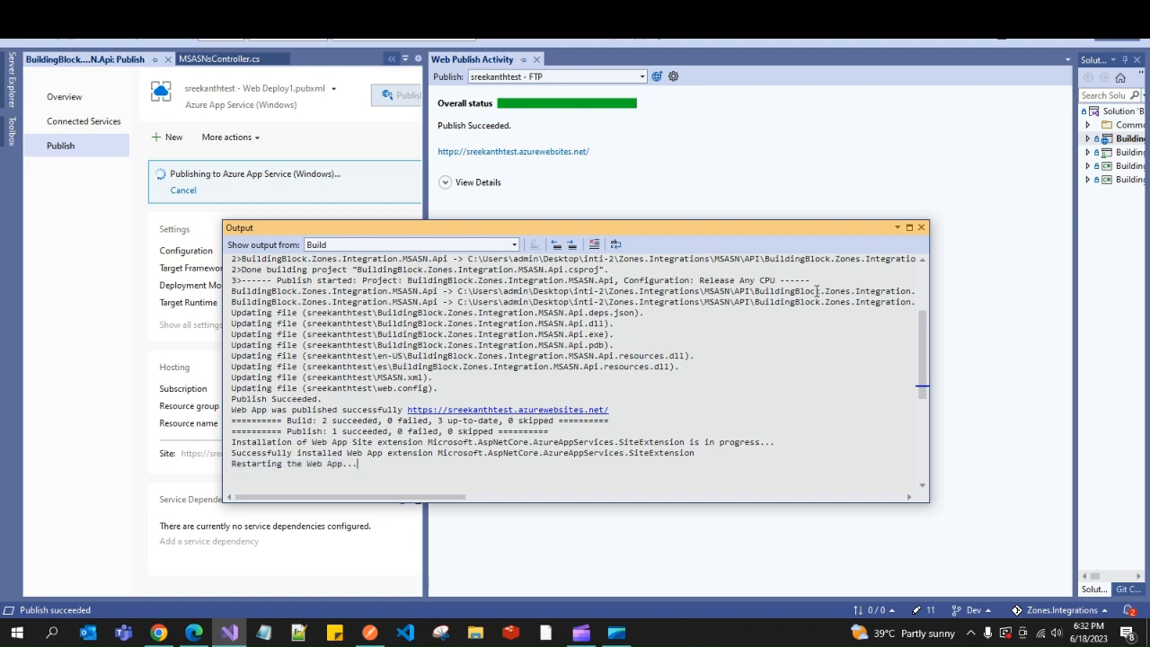
{"action": "left_click", "coordinate": [921, 228]}
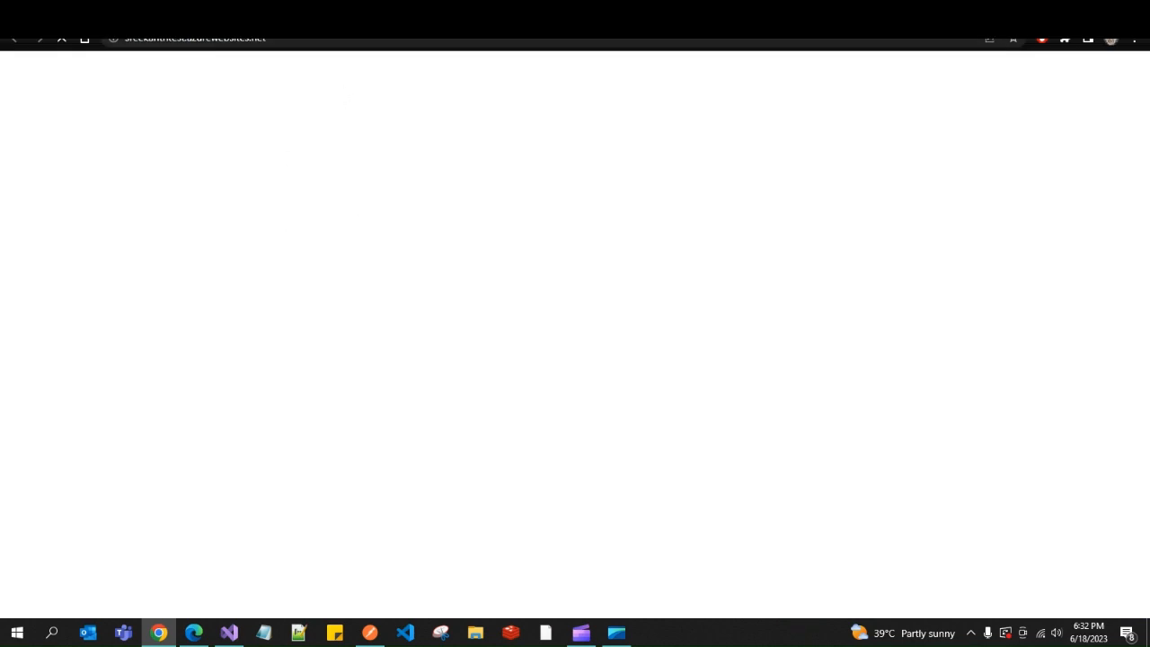
- Minimize the Chrome and Visual Studio windows and browse to the sreekanthtest site from its Azure portal overview
{"action": "left_click", "coordinate": [1063, 11]}
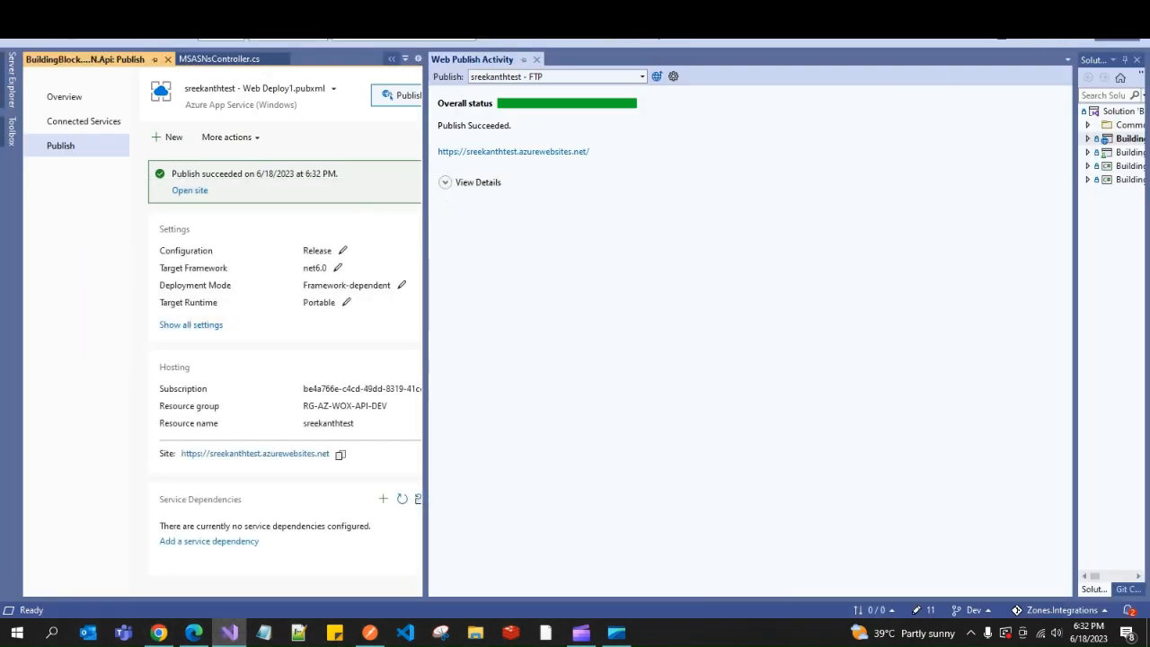
{"action": "left_click", "coordinate": [1064, 11]}
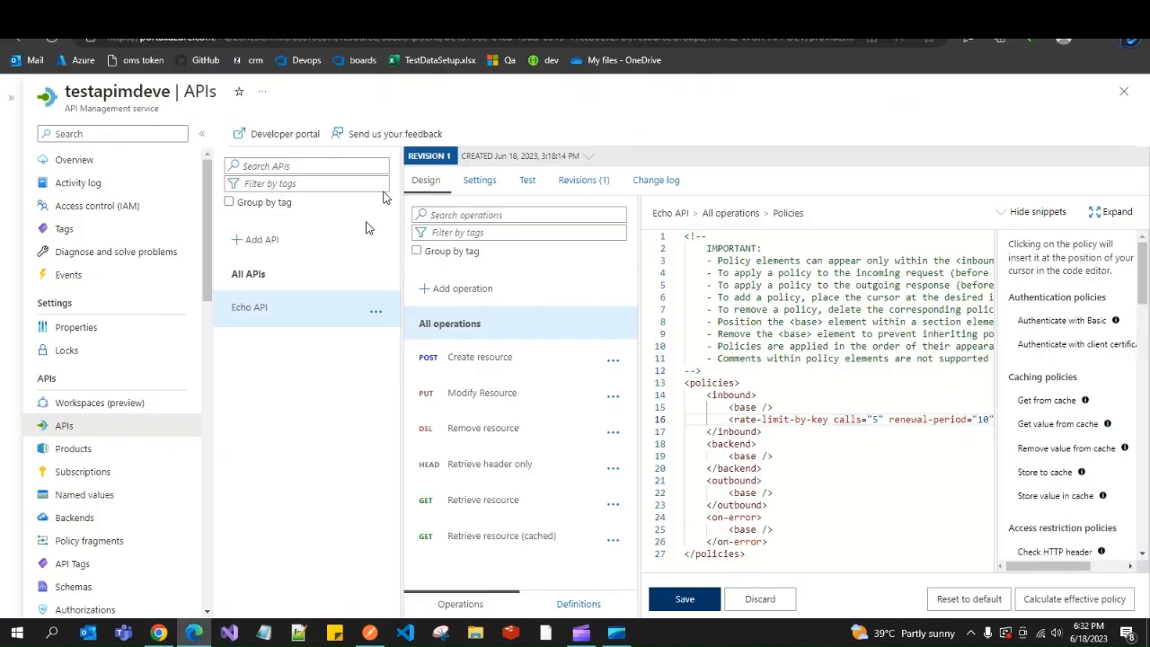
{"action": "left_click", "coordinate": [359, 12]}
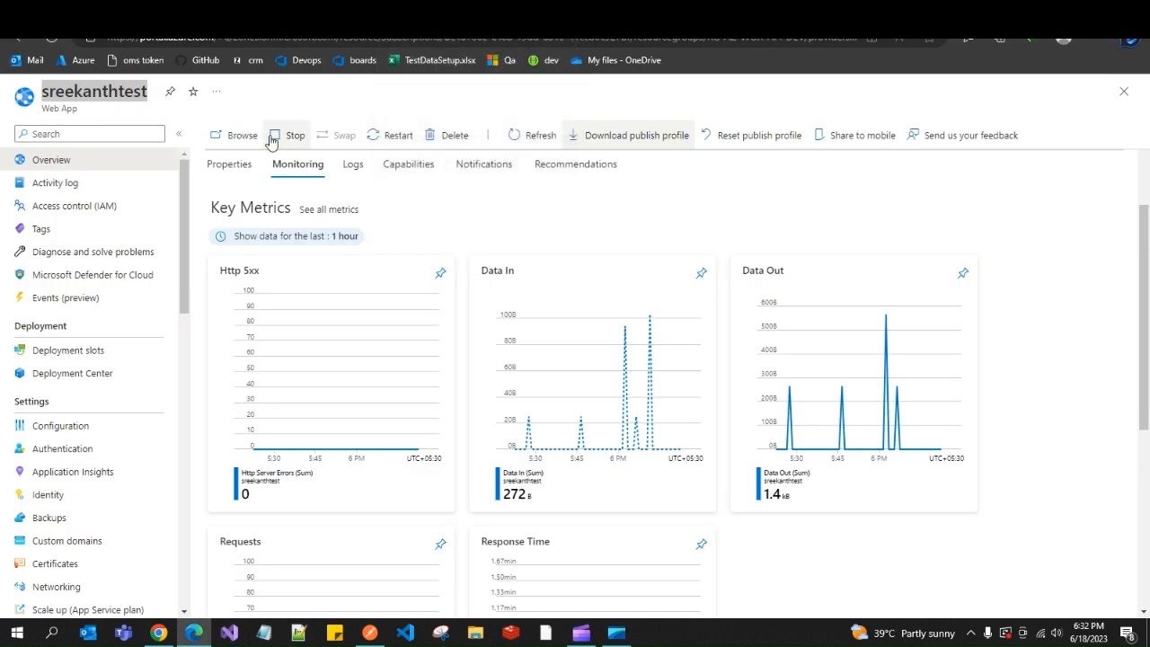
{"action": "left_click", "coordinate": [236, 135]}
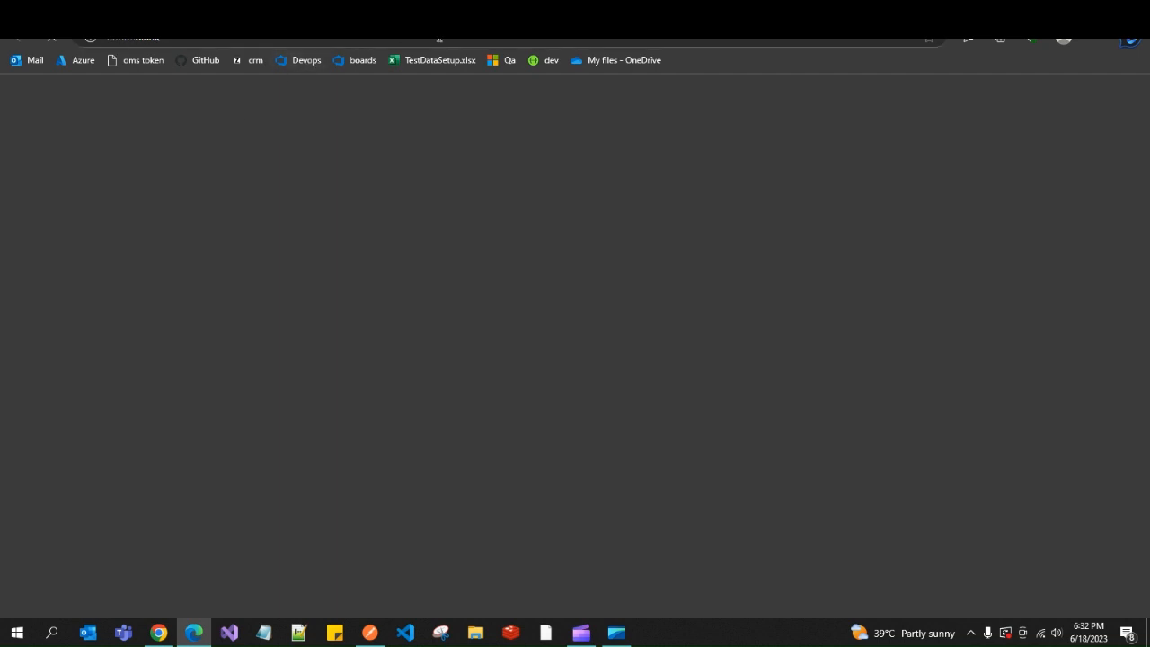
- Open the deployed site's Swagger page by adding /swagger to the sreekanthtest.azurewebsites.net address
{"action": "left_click", "coordinate": [346, 13]}
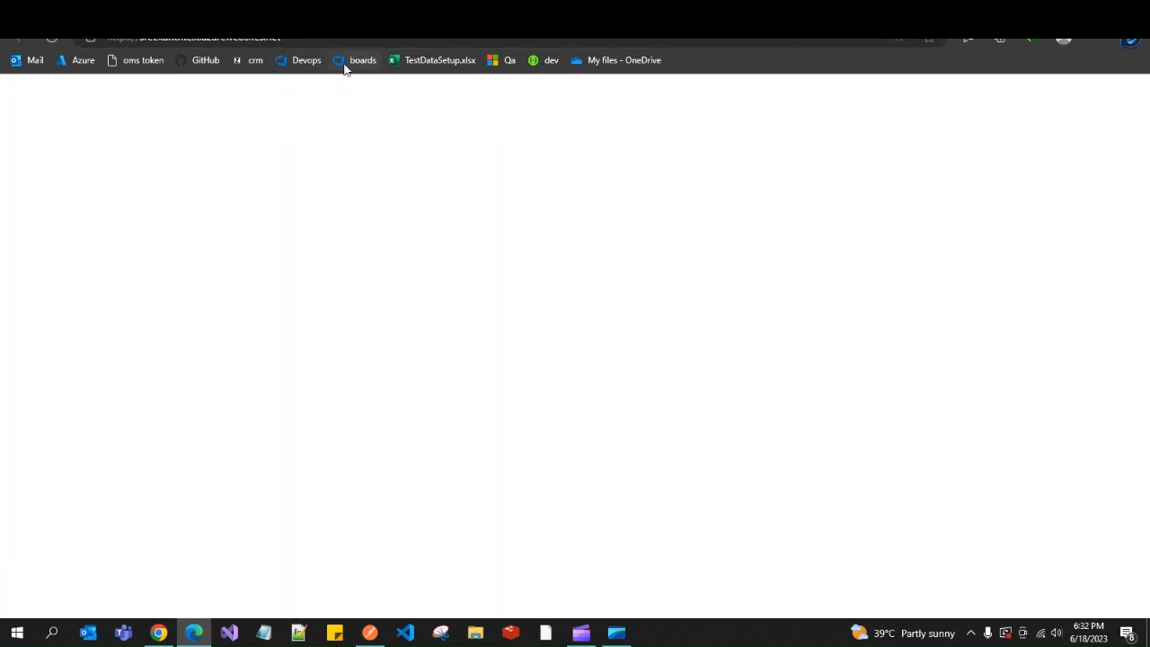
{"action": "left_click", "coordinate": [355, 42]}
{"action": "type", "text": "/"}
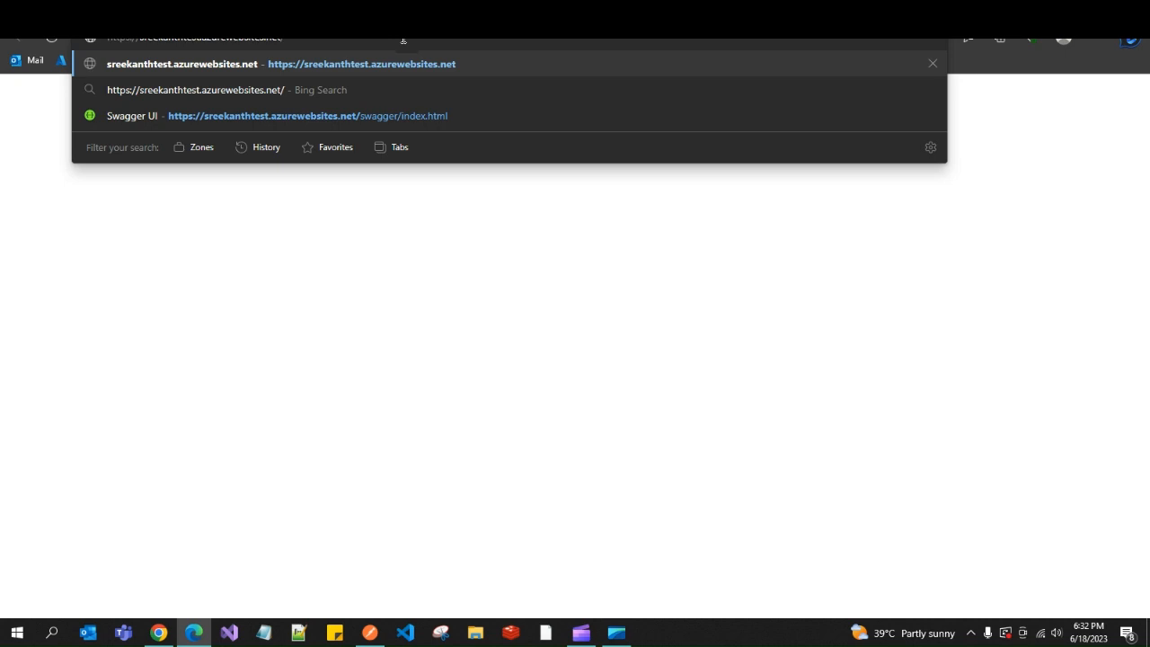
{"action": "type", "text": "s"}
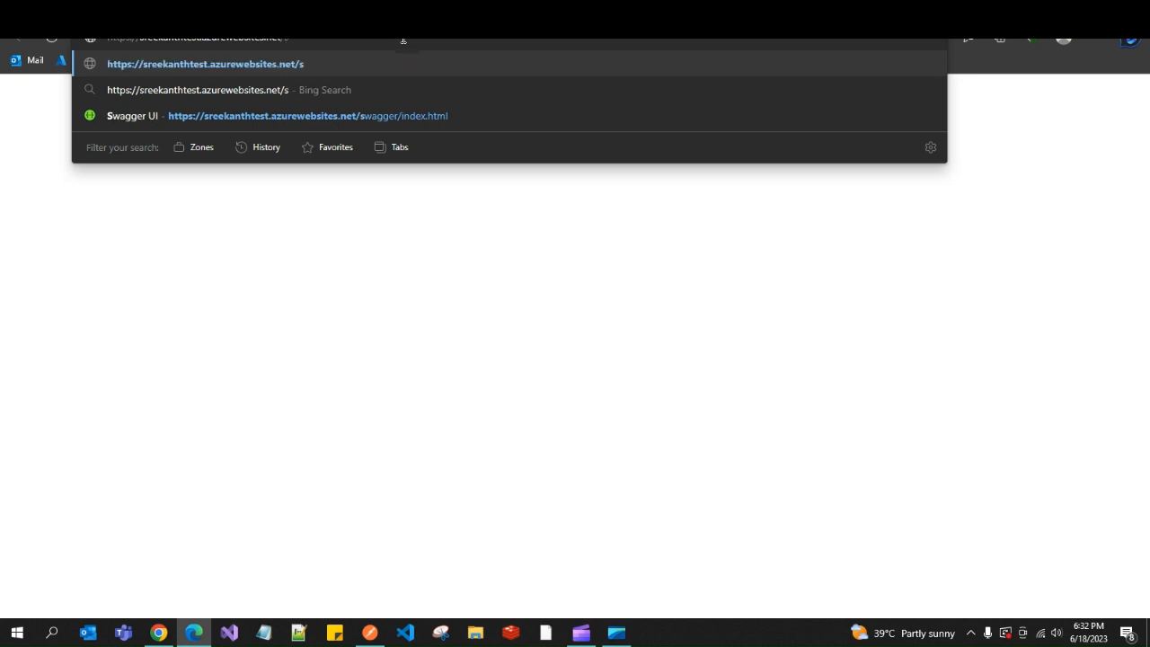
{"action": "type", "text": "wagger"}
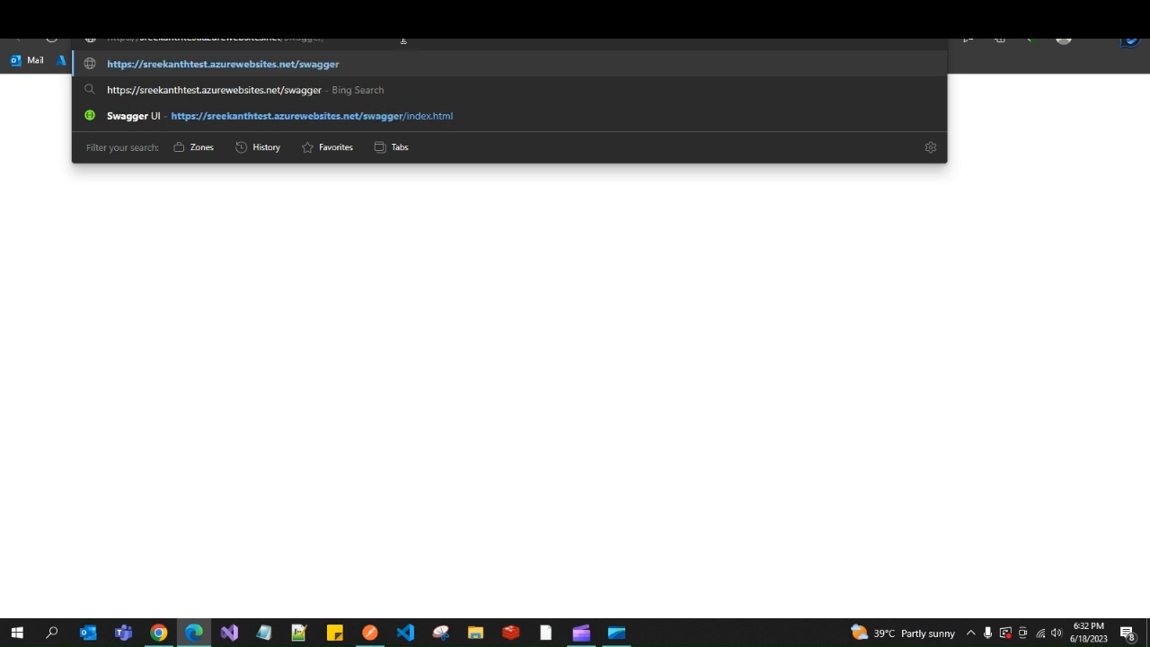
{"action": "key", "text": "Return"}
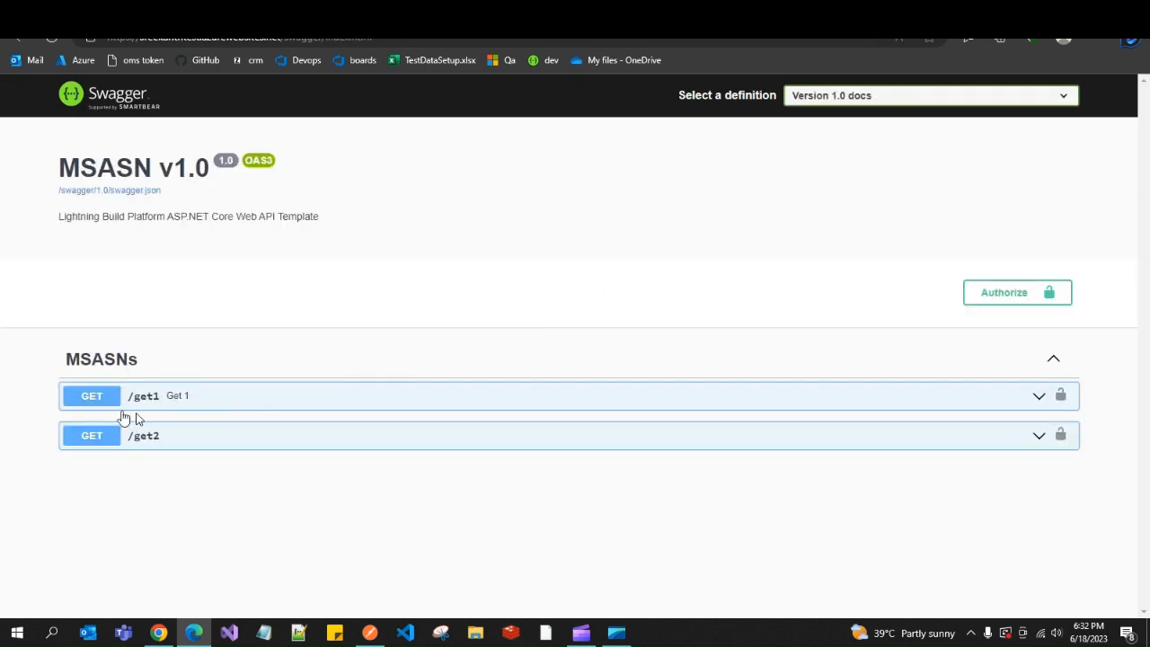
- Execute the deployed GET /get1 endpoint without an API version header, examine its response body, and collapse the endpoint
{"action": "left_click", "coordinate": [187, 396]}
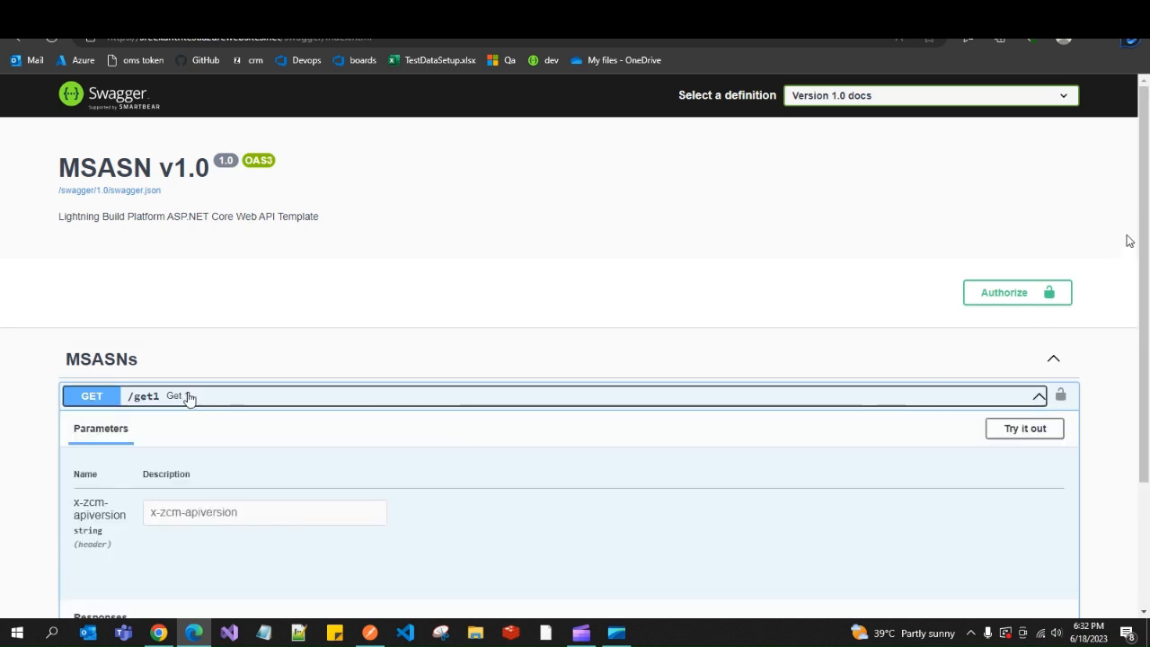
{"action": "scroll", "coordinate": [1139, 207], "scroll_direction": "down", "scroll_amount": 2}
{"action": "left_click", "coordinate": [1038, 265]}
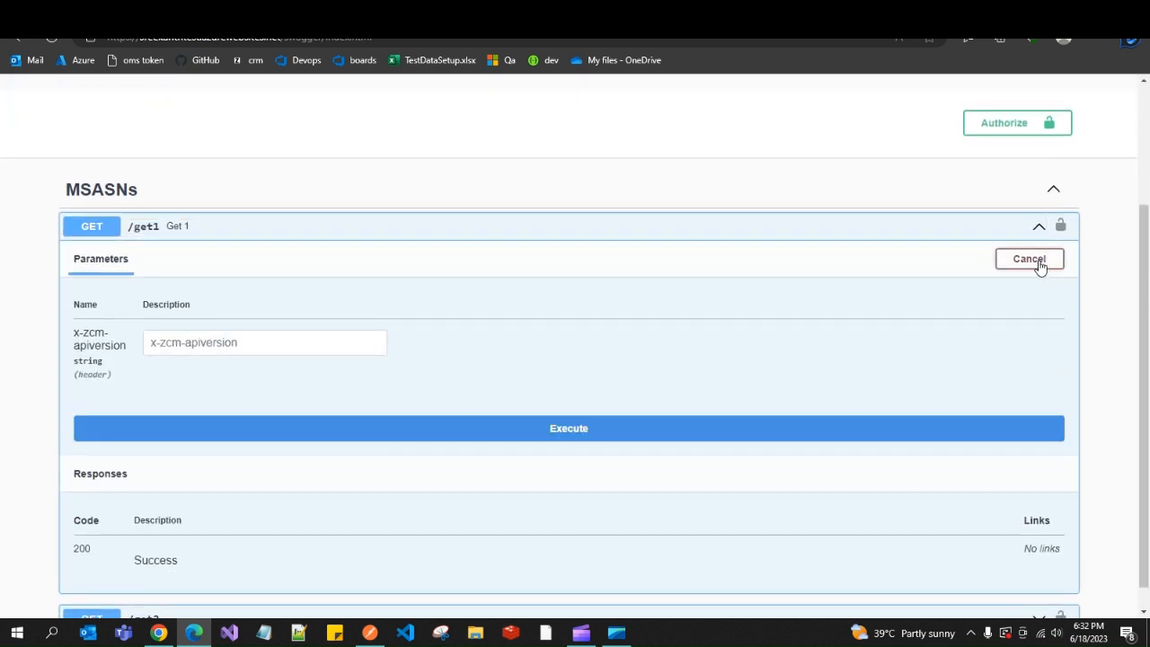
{"action": "left_click", "coordinate": [368, 438]}
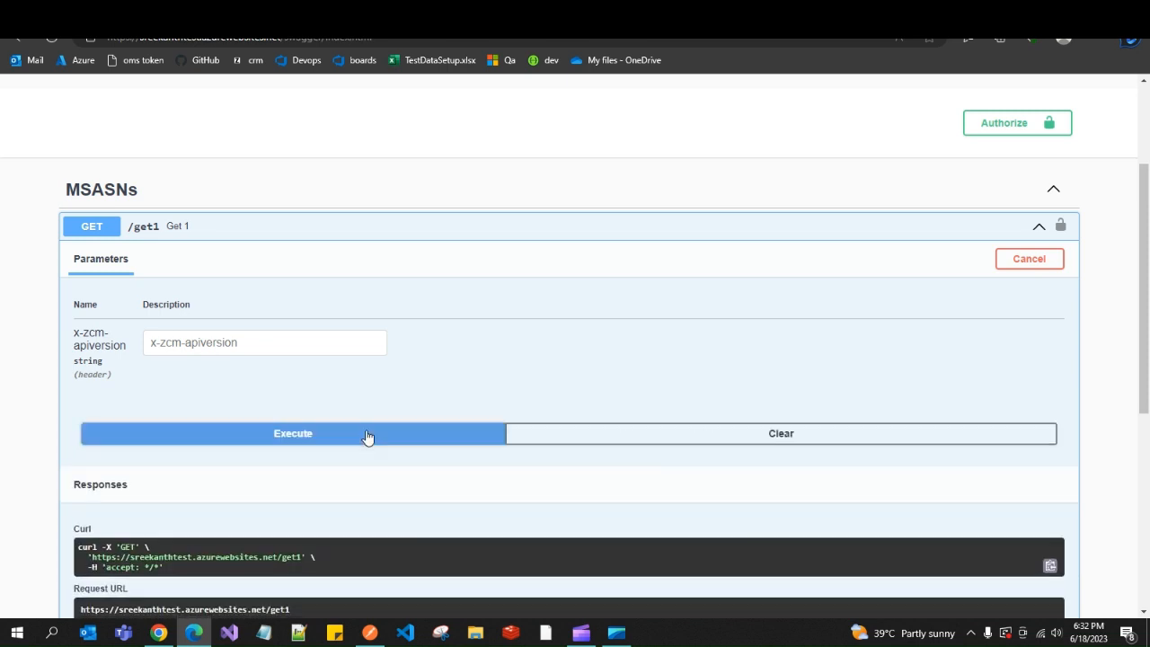
{"action": "scroll", "coordinate": [1006, 440], "scroll_direction": "down", "scroll_amount": 3}
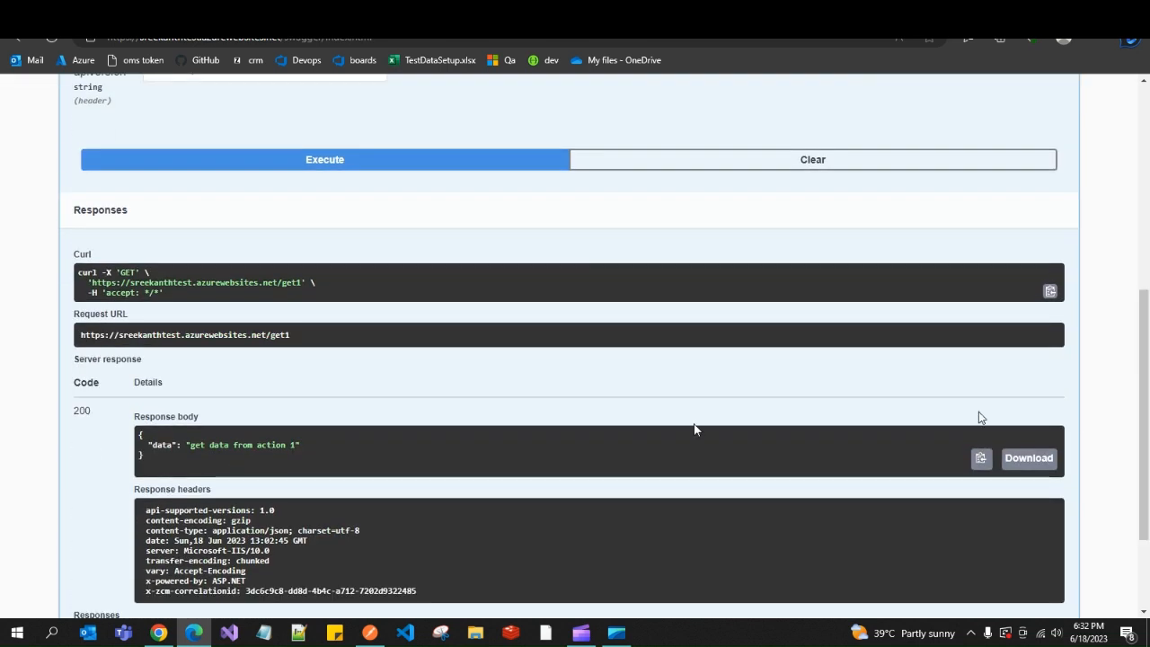
{"action": "left_click_drag", "start_coordinate": [190, 444], "coordinate": [312, 447]}
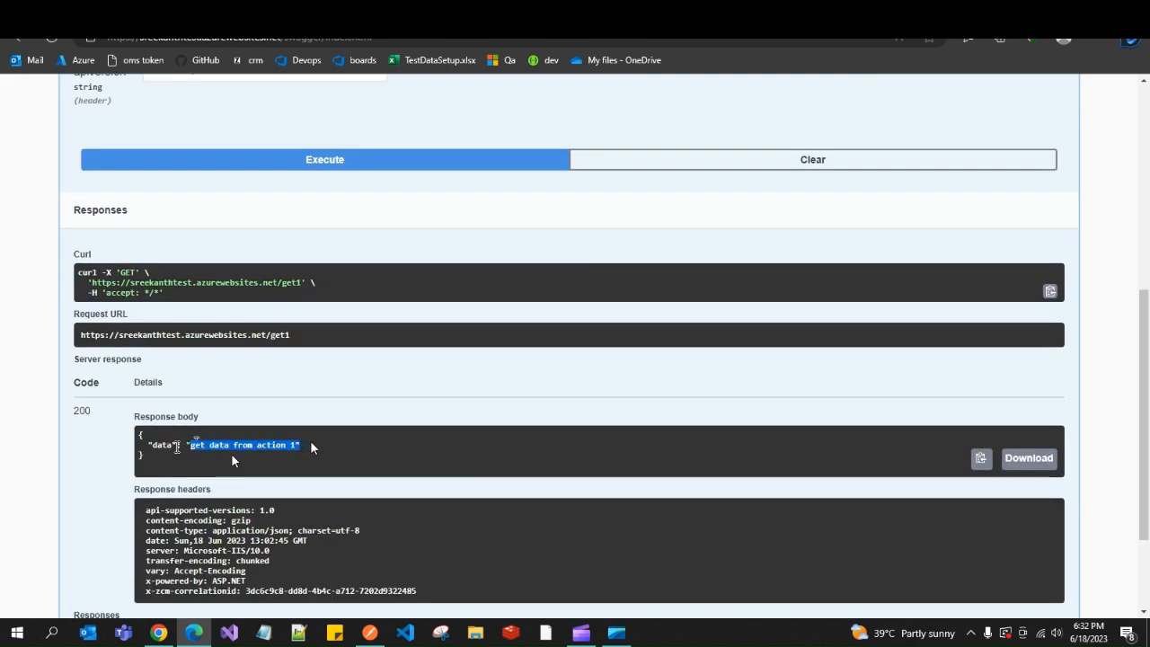
{"action": "left_click_drag", "start_coordinate": [1145, 378], "coordinate": [1148, 269]}
{"action": "scroll", "coordinate": [570, 324], "scroll_direction": "up", "scroll_amount": 2}
{"action": "left_click", "coordinate": [570, 320]}
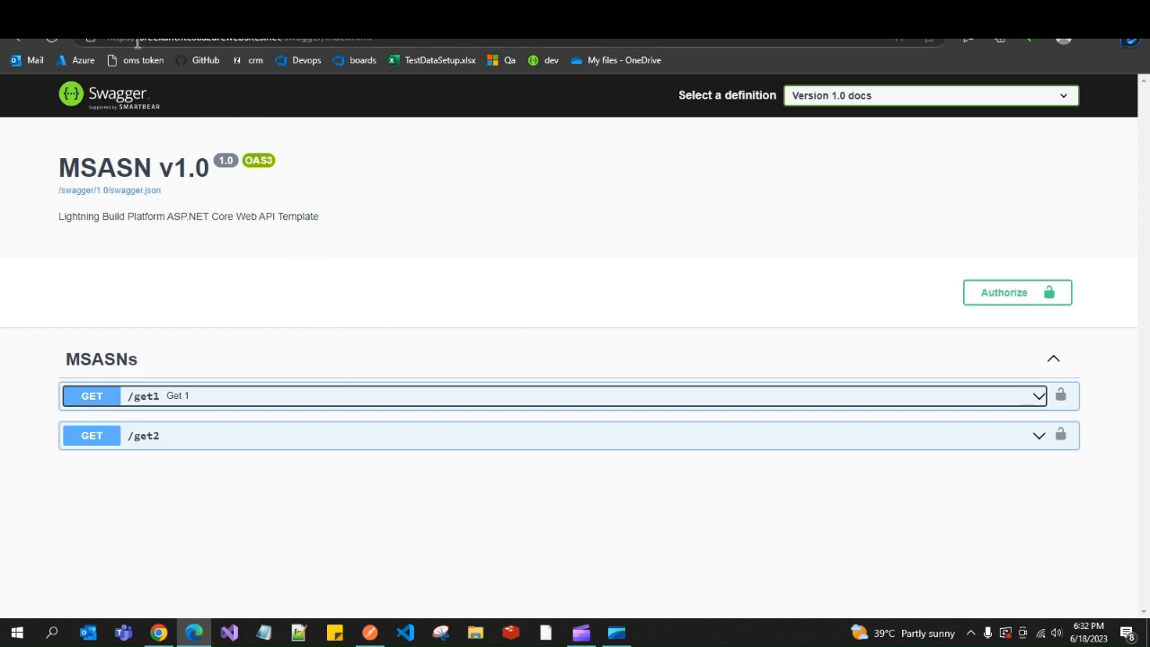
{"action": "left_click", "coordinate": [260, 13]}
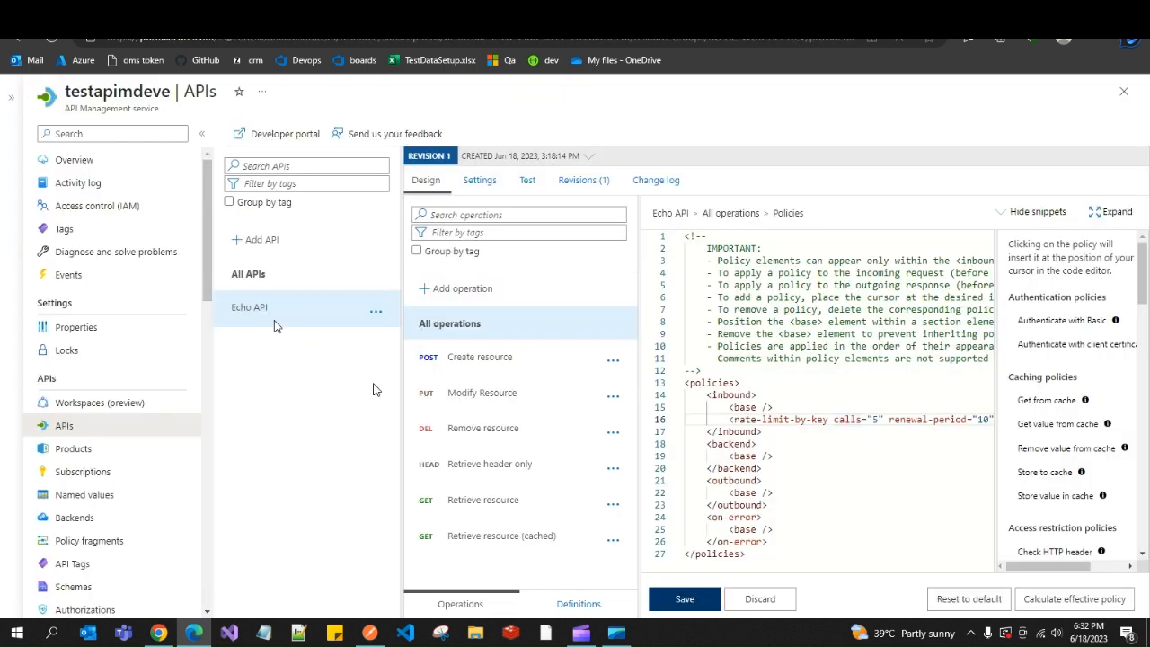
{"action": "left_click", "coordinate": [386, 13]}
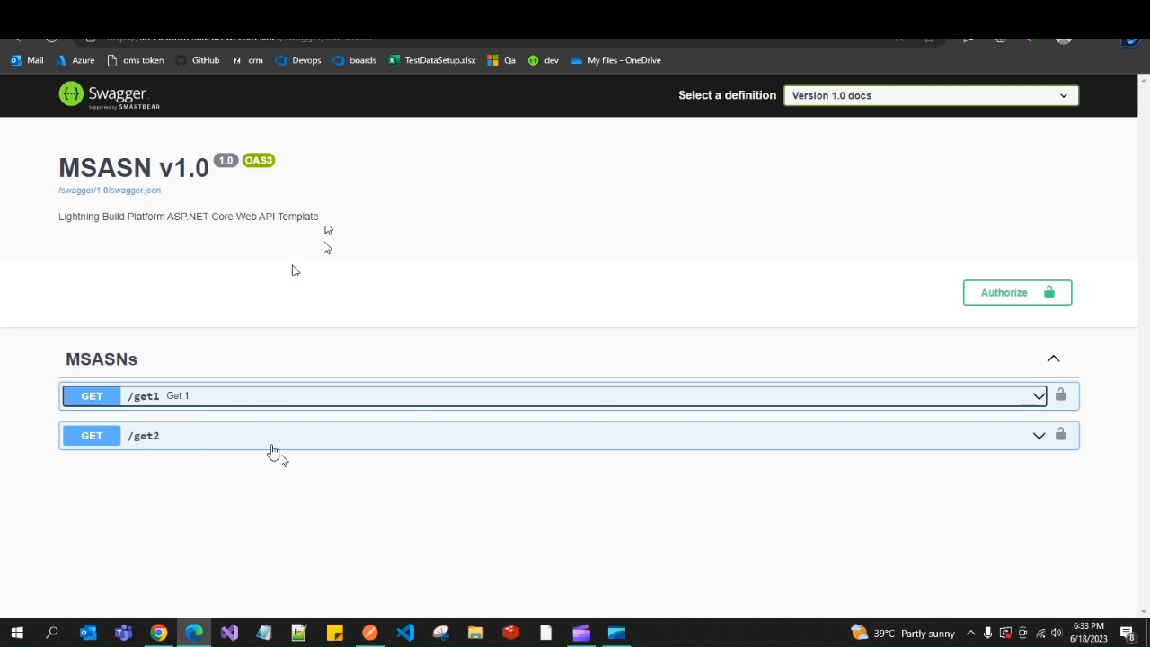
{"action": "left_click", "coordinate": [126, 14]}
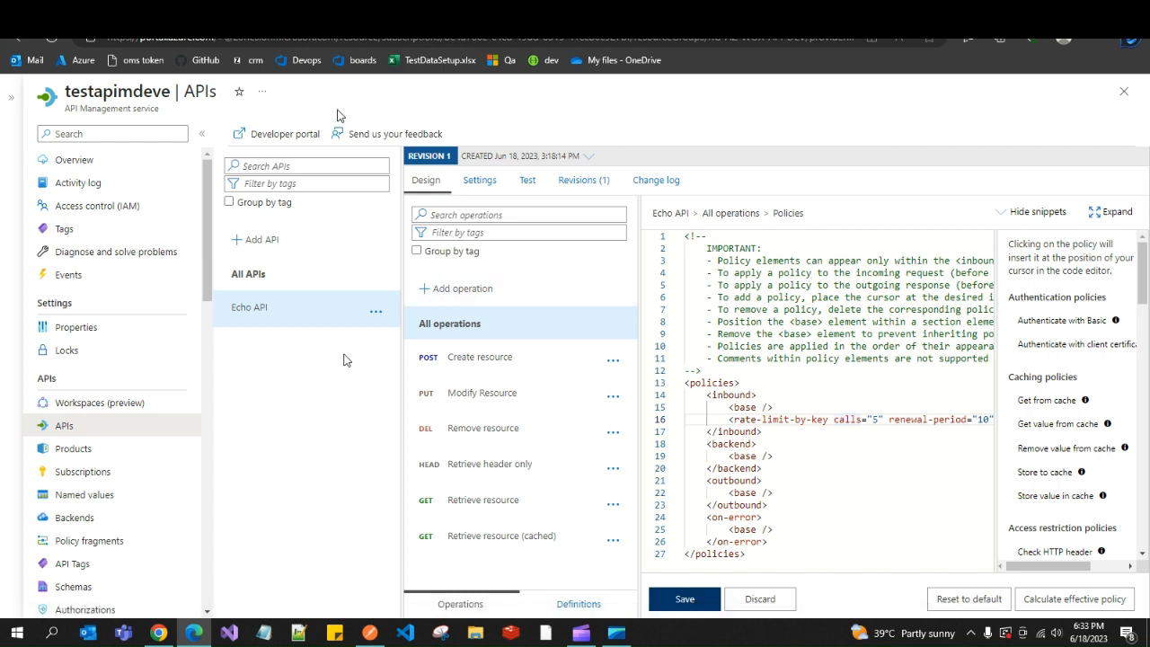
{"action": "left_click", "coordinate": [430, 16]}
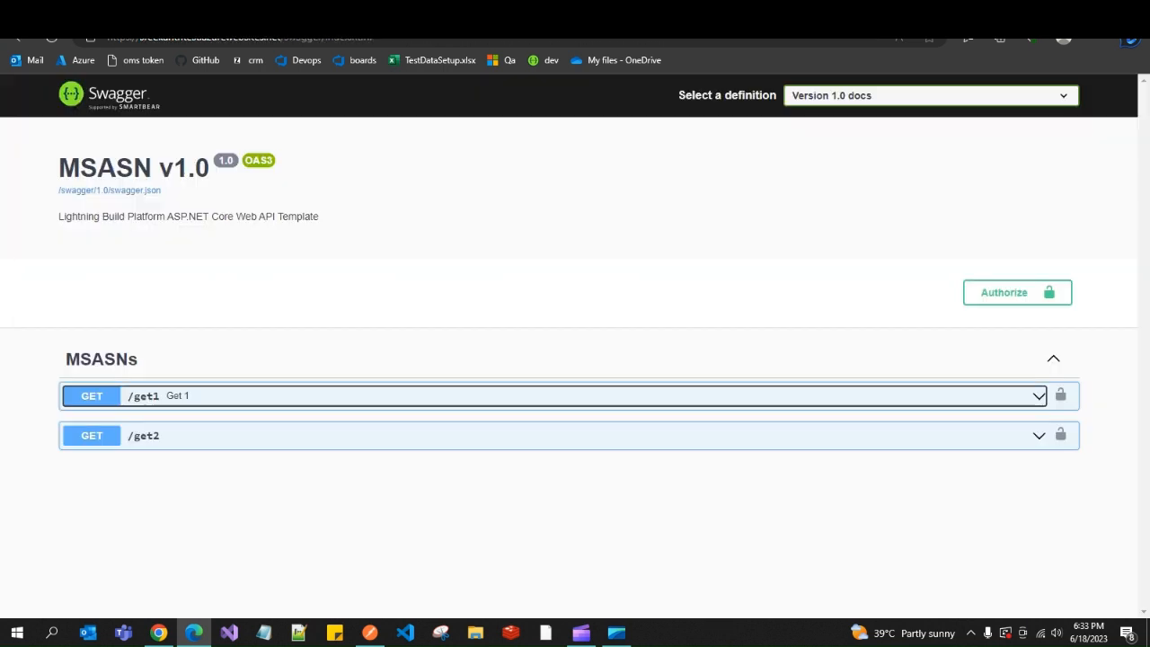
- Open the API's swagger.json definition, copy its URL, and start adding a new API in the testapimdeve API Management service
{"action": "left_click", "coordinate": [123, 192]}
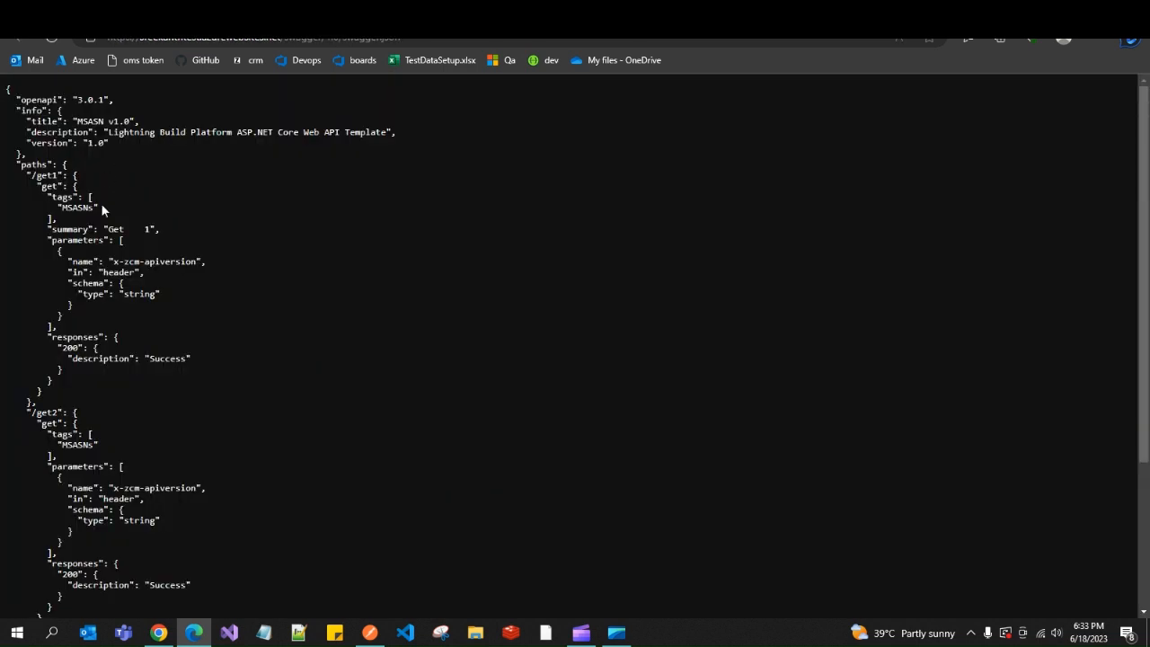
{"action": "left_click", "coordinate": [438, 39]}
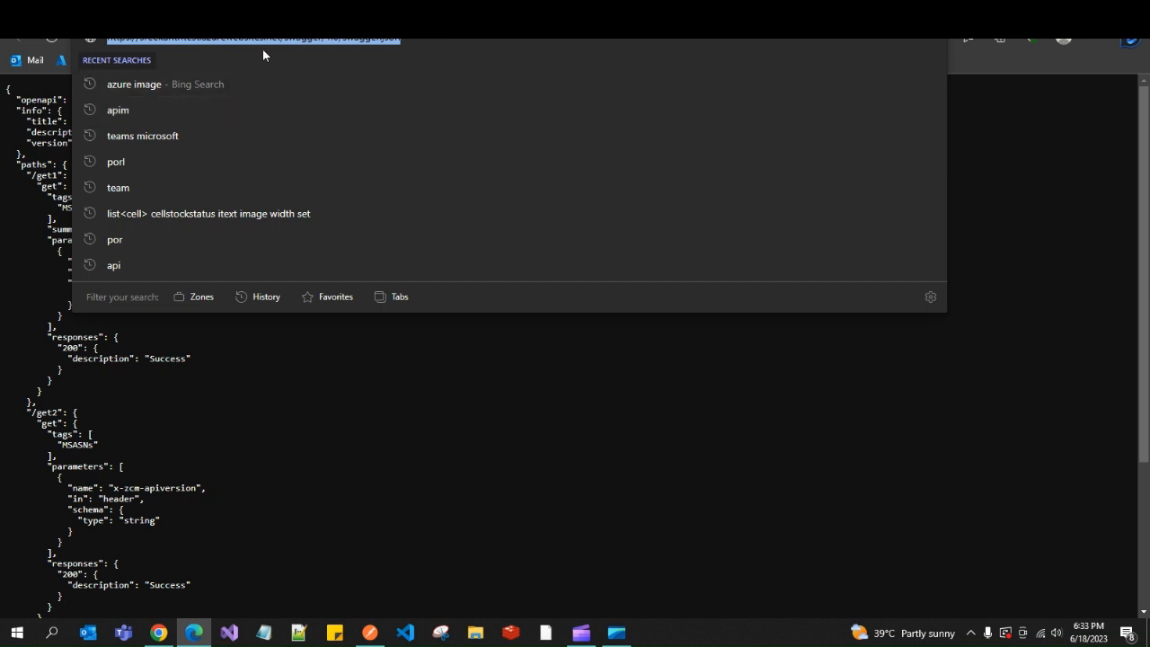
{"action": "left_click", "coordinate": [117, 14]}
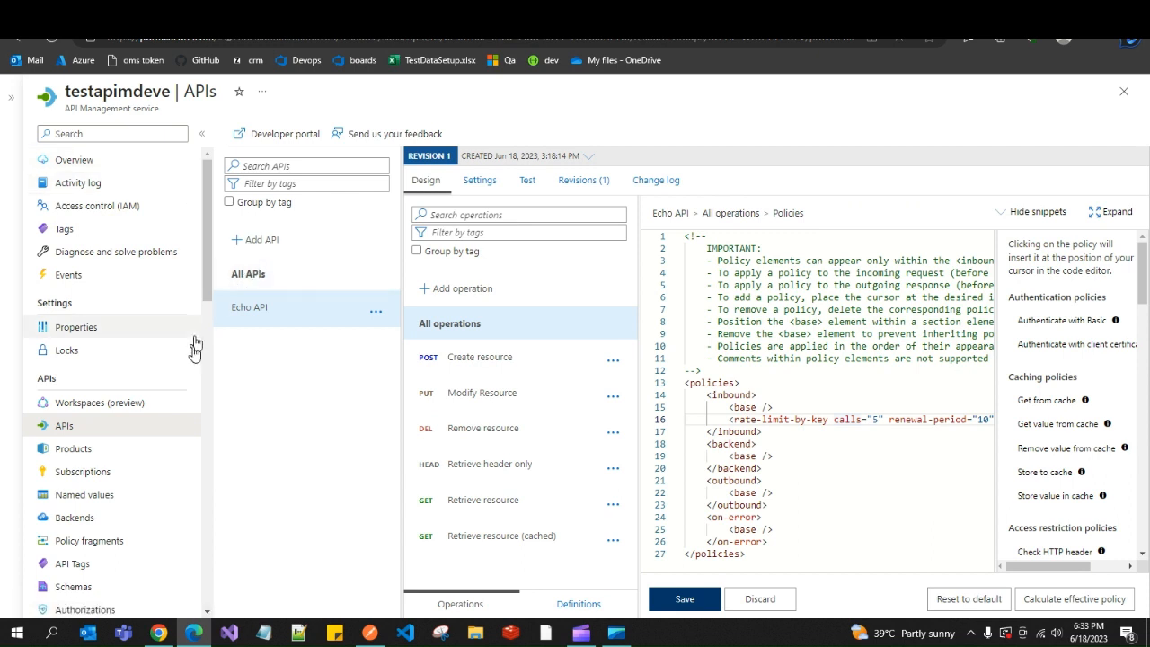
{"action": "left_click", "coordinate": [261, 239]}
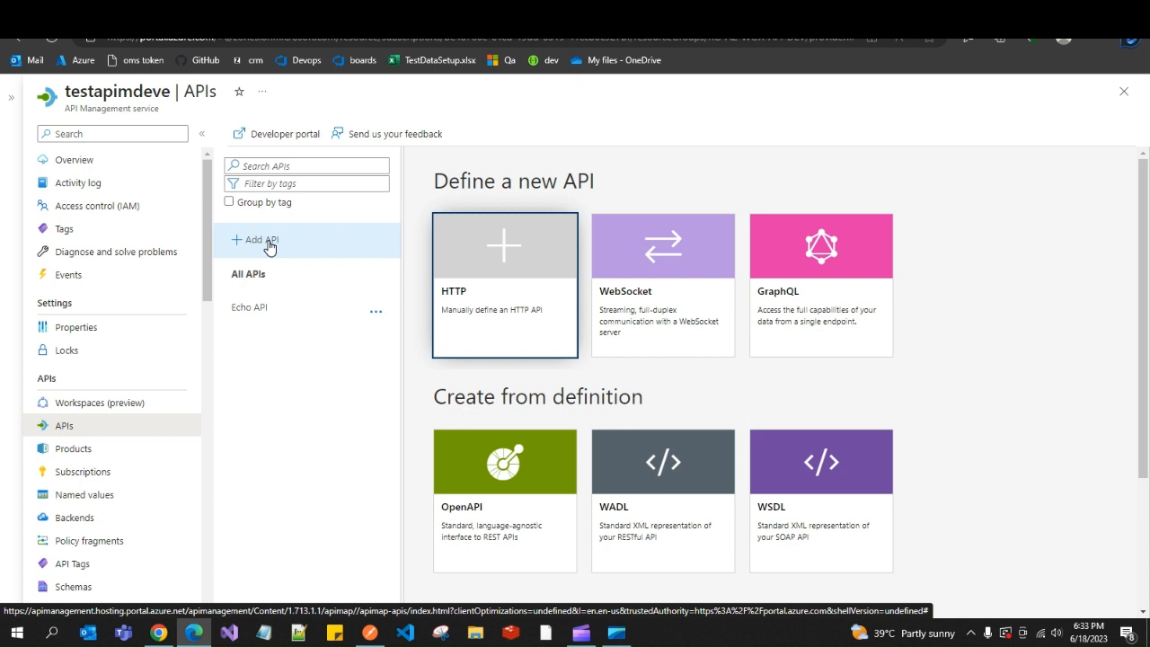
{"action": "left_click", "coordinate": [507, 501]}
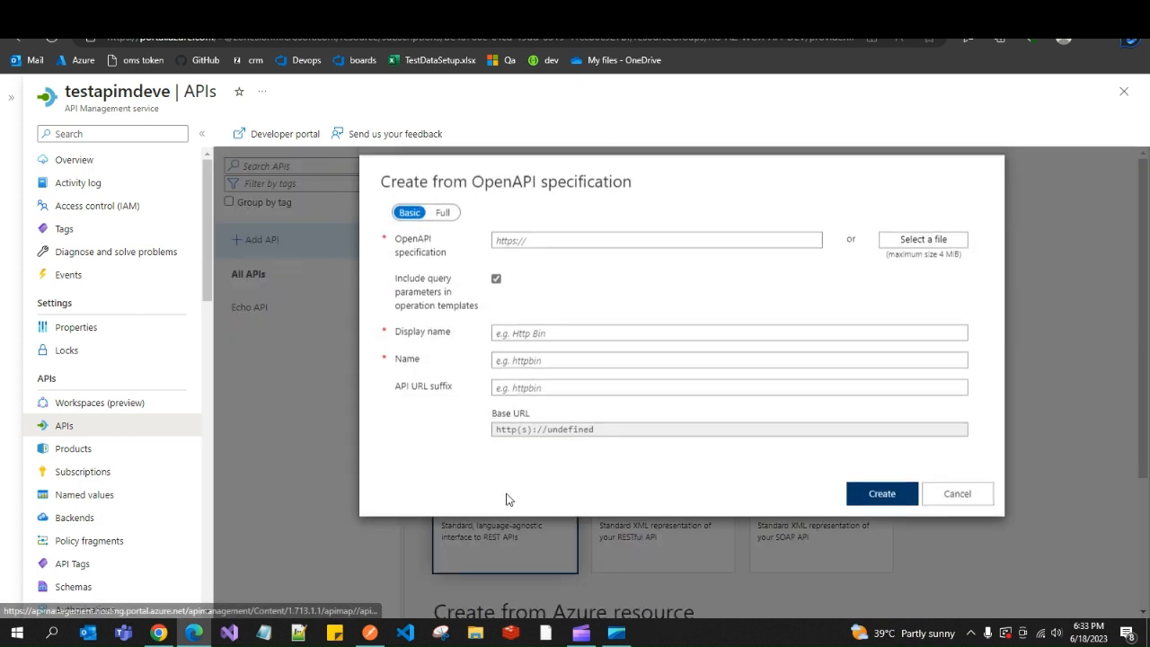
{"action": "left_click", "coordinate": [952, 506]}
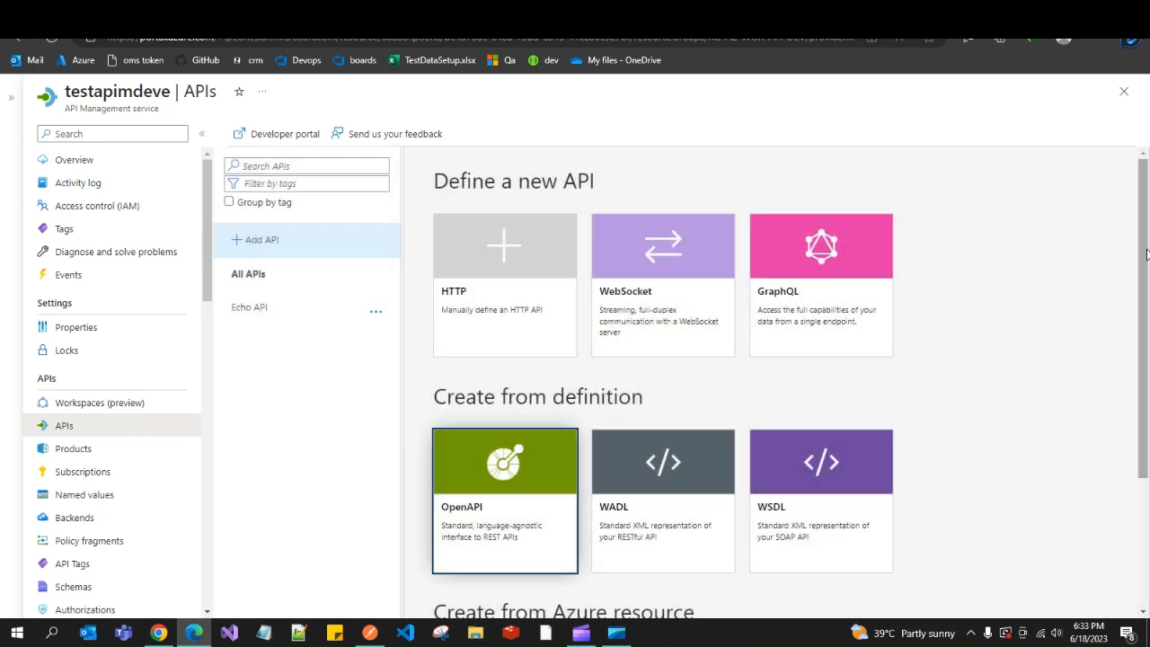
{"action": "left_click_drag", "start_coordinate": [1144, 252], "coordinate": [1144, 359]}
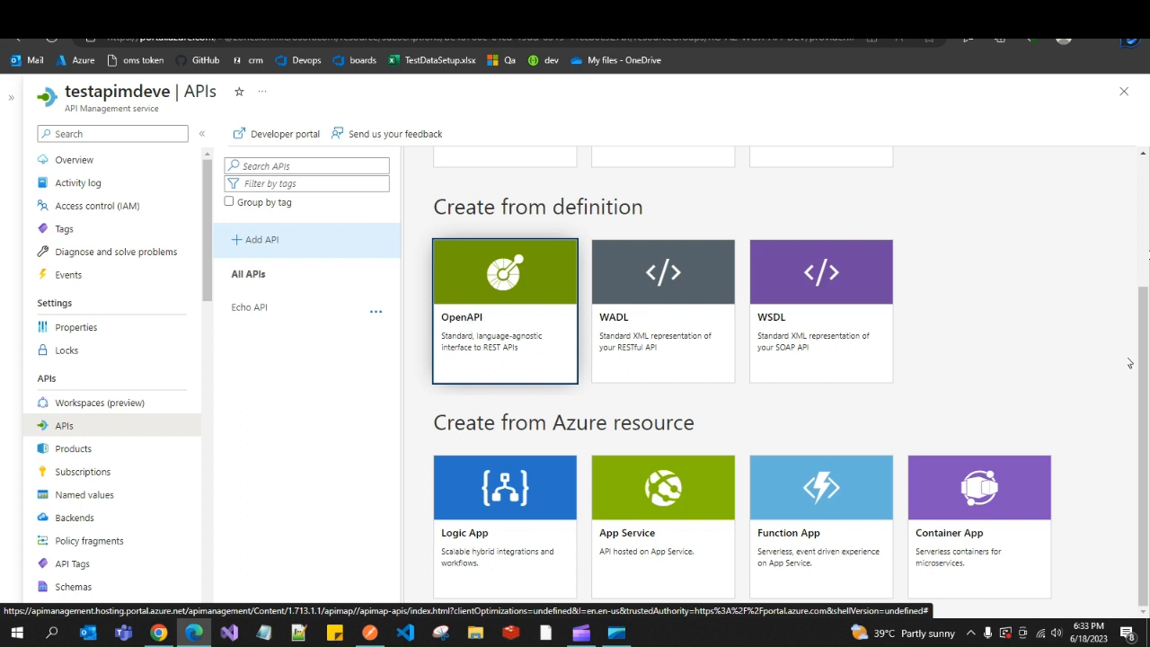
{"action": "left_click", "coordinate": [487, 310]}
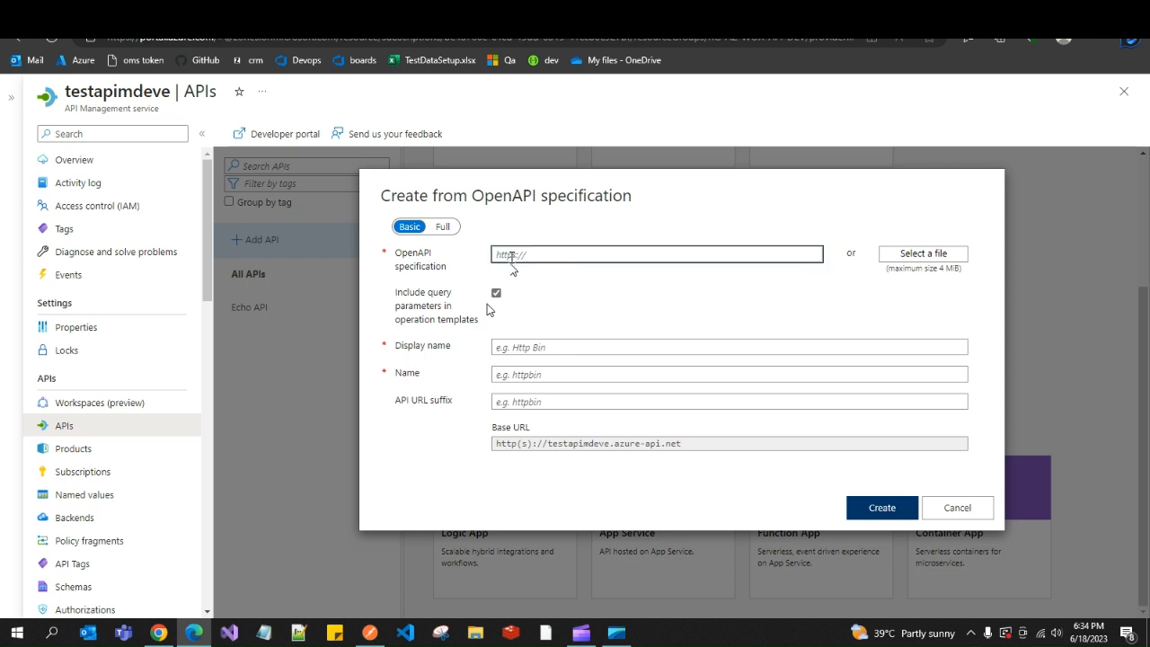
{"action": "left_click", "coordinate": [530, 255]}
{"action": "key", "text": "ctrl+v"}
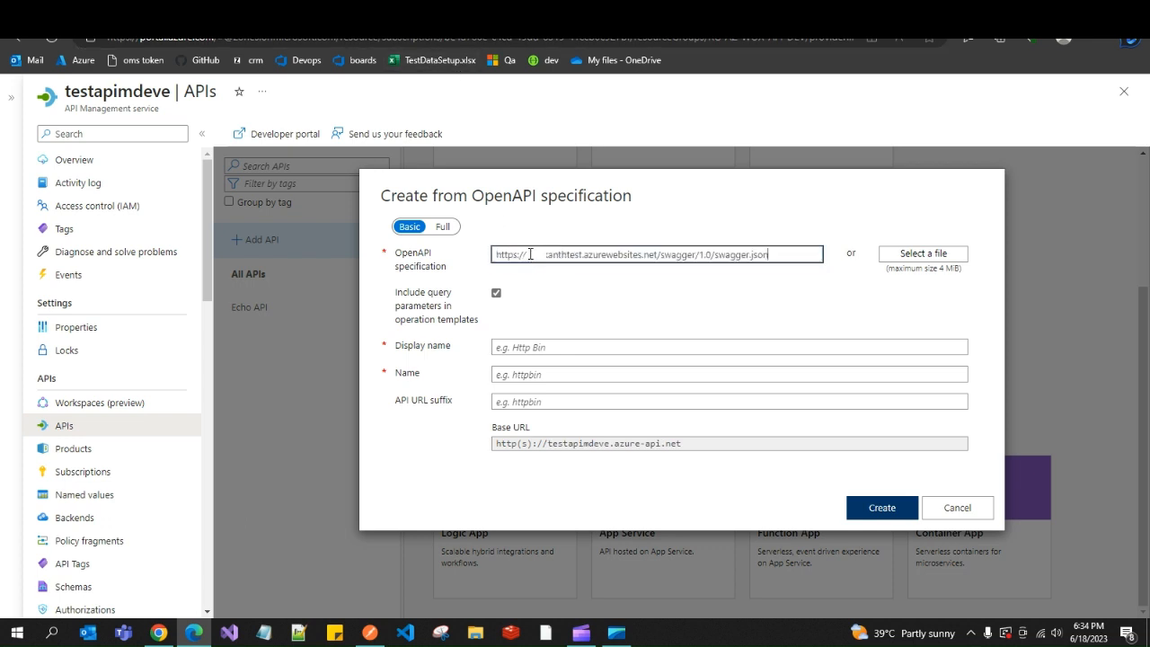
{"action": "left_click", "coordinate": [591, 299]}
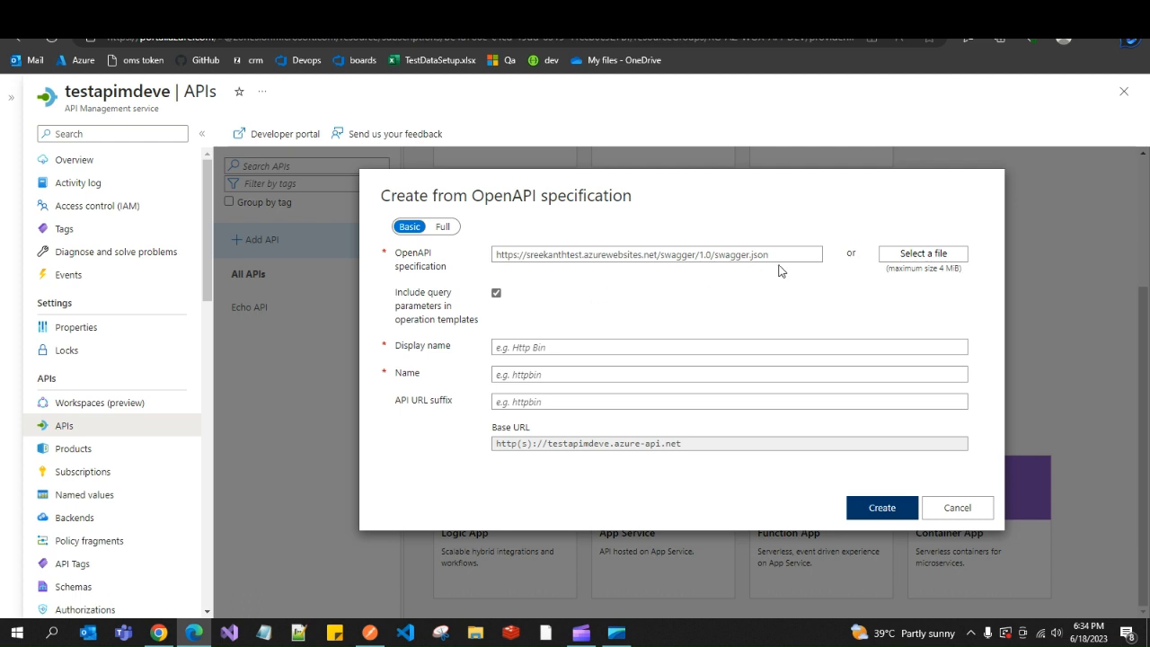
- Replace the new API's display name with "sreekanth api"
{"action": "left_click", "coordinate": [504, 350]}
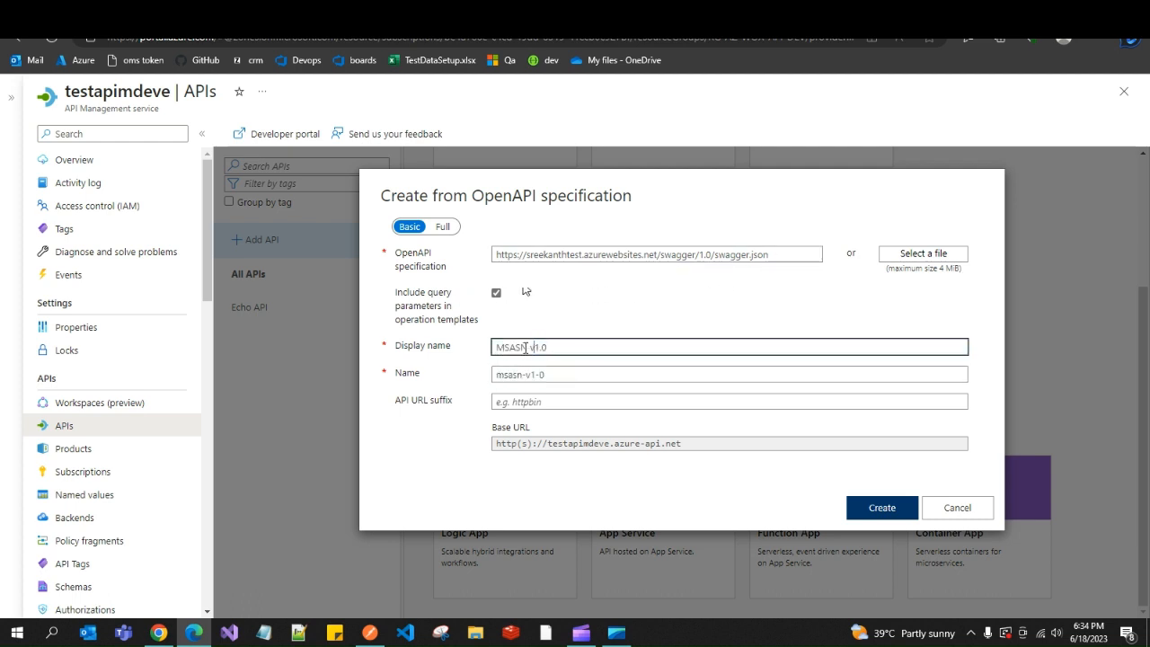
{"action": "left_click_drag", "start_coordinate": [536, 349], "coordinate": [493, 349]}
{"action": "left_click_drag", "start_coordinate": [549, 346], "coordinate": [478, 349]}
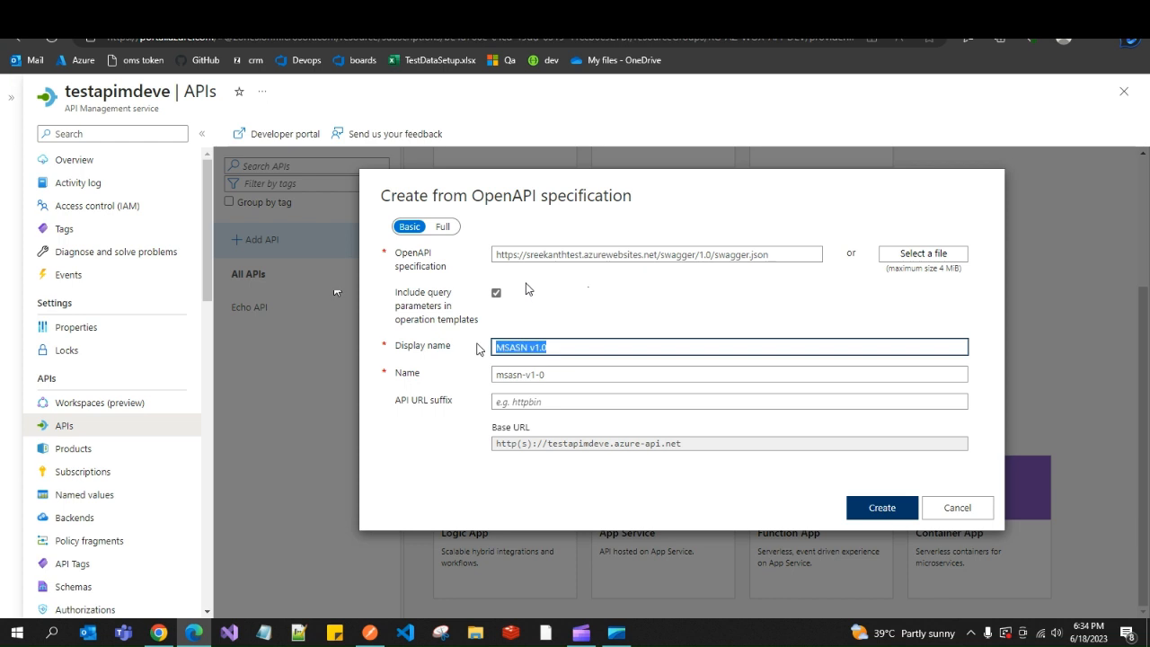
{"action": "type", "text": "sree"}
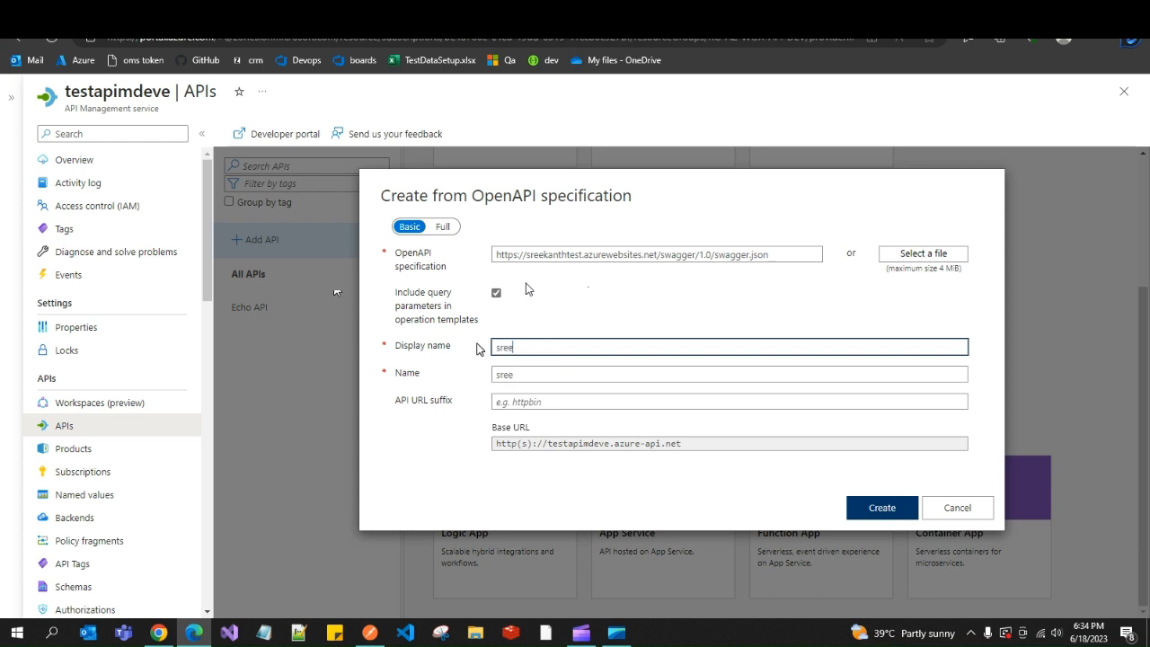
{"action": "type", "text": "kanth api"}
{"action": "left_click", "coordinate": [559, 395]}
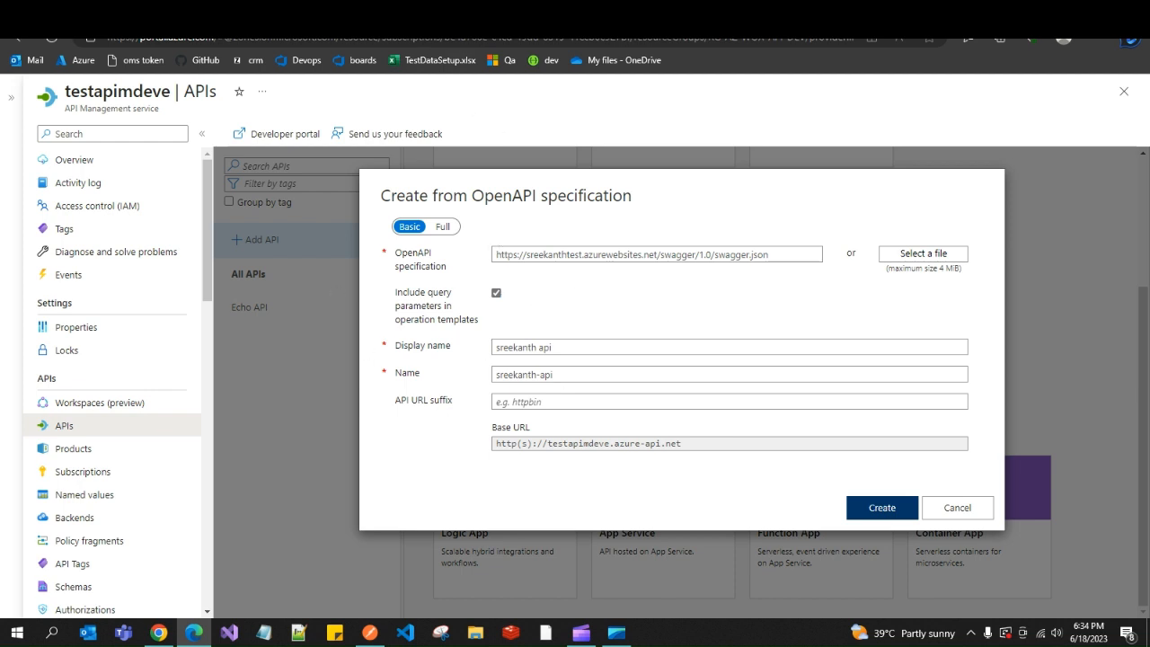
- Examine the OpenAPI specification URL and compare it with the API Management base URL in the creation form
{"action": "mouse_move", "coordinate": [498, 254]}
{"action": "left_mouse_down"}
{"action": "mouse_move", "coordinate": [777, 253]}
{"action": "mouse_move", "coordinate": [504, 254]}
{"action": "left_mouse_up"}
{"action": "left_click", "coordinate": [717, 255]}
{"action": "left_click", "coordinate": [580, 271]}
{"action": "left_click", "coordinate": [660, 256]}
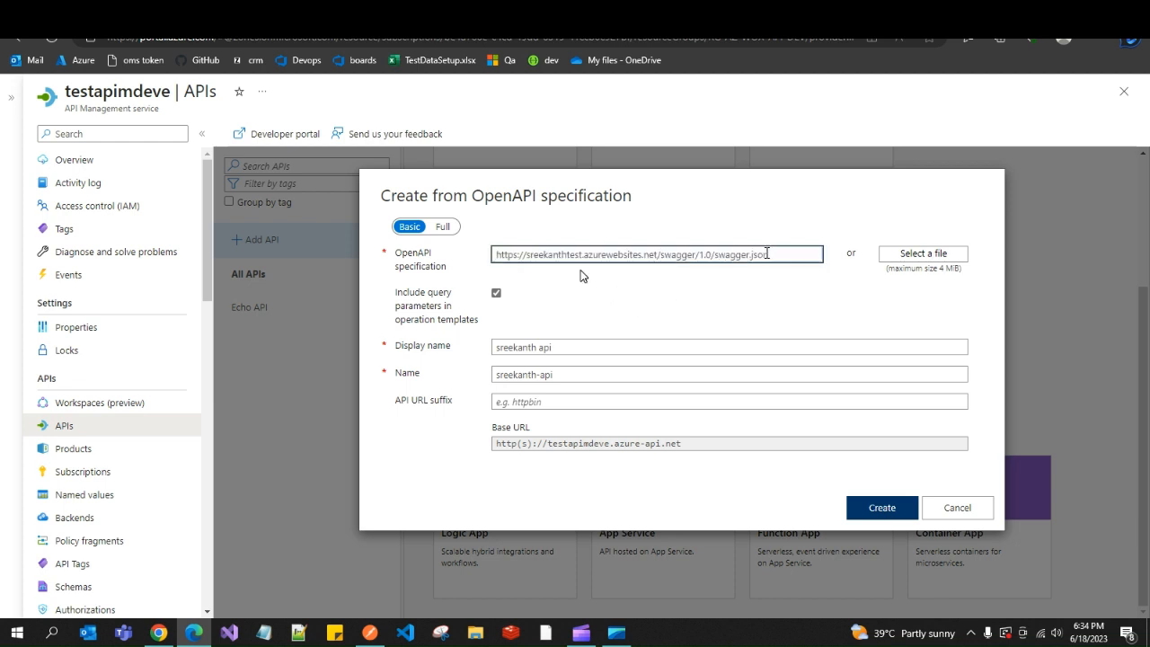
{"action": "left_click_drag", "start_coordinate": [778, 255], "coordinate": [496, 264]}
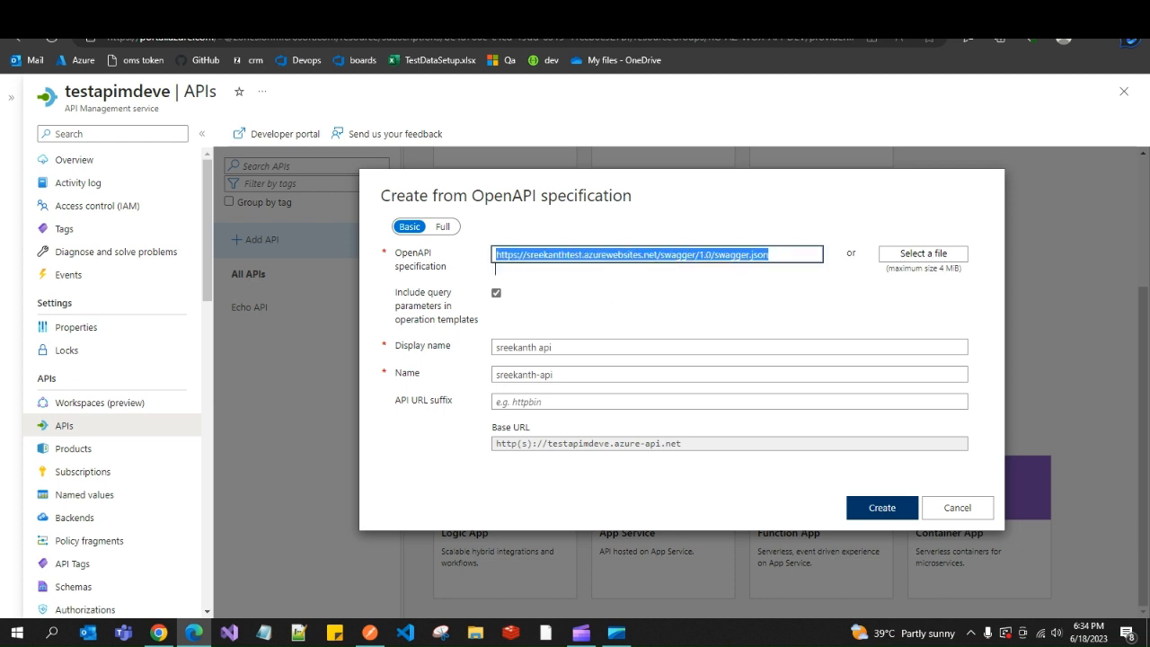
{"action": "left_click", "coordinate": [561, 271]}
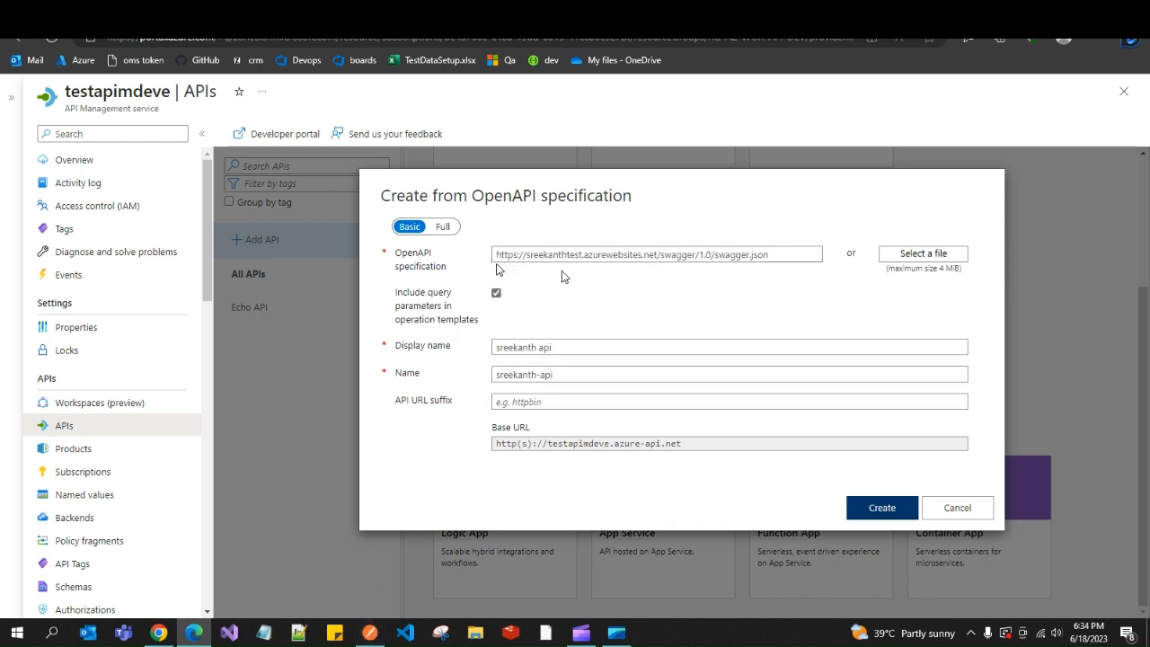
{"action": "left_click", "coordinate": [581, 260]}
{"action": "left_click_drag", "start_coordinate": [496, 443], "coordinate": [683, 453]}
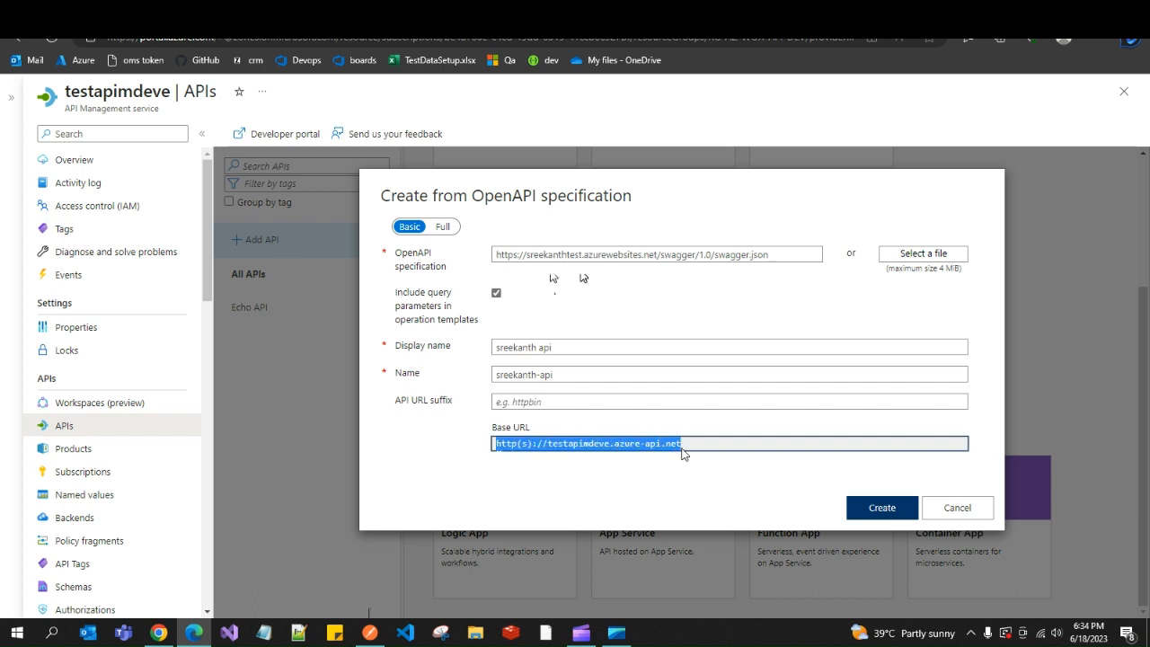
{"action": "left_click", "coordinate": [589, 471]}
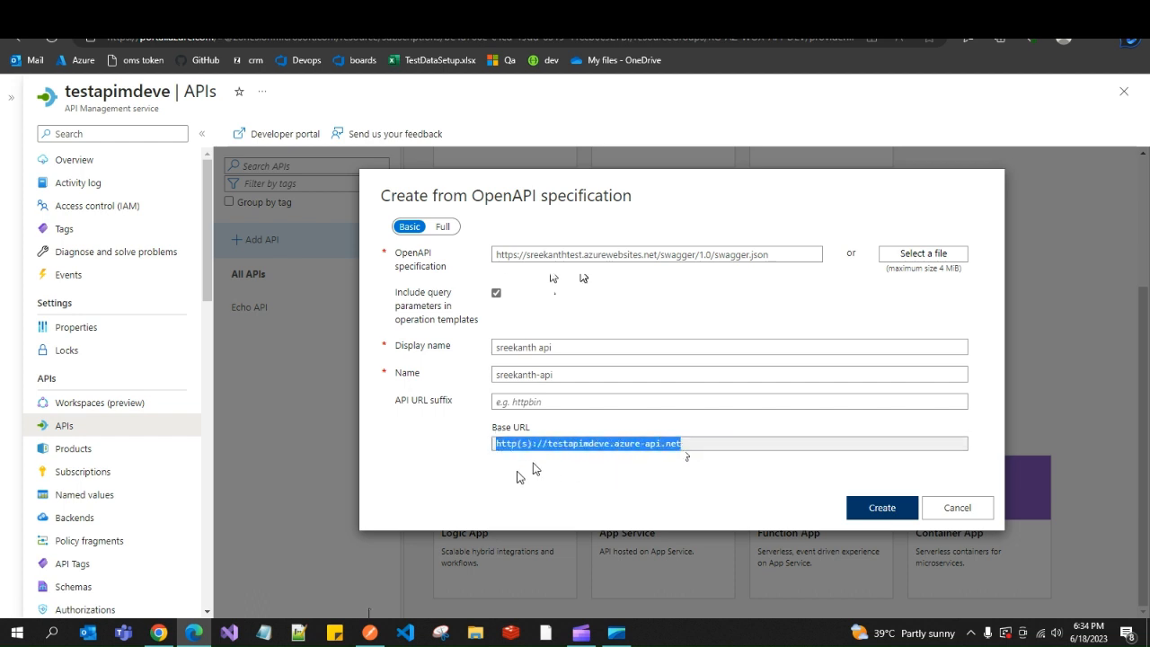
{"action": "left_click", "coordinate": [517, 472]}
{"action": "left_click", "coordinate": [588, 444]}
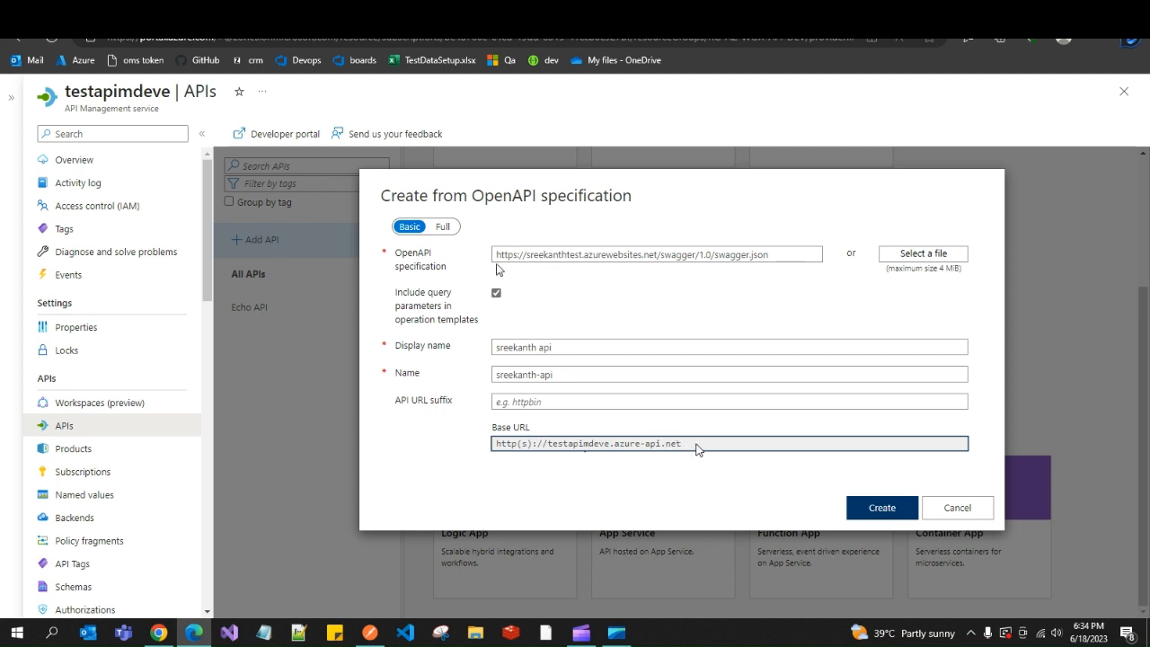
- Create the API from the completed OpenAPI specification form and reload the service's list of APIs
{"action": "left_click_drag", "start_coordinate": [696, 447], "coordinate": [594, 451]}
{"action": "left_click", "coordinate": [604, 469]}
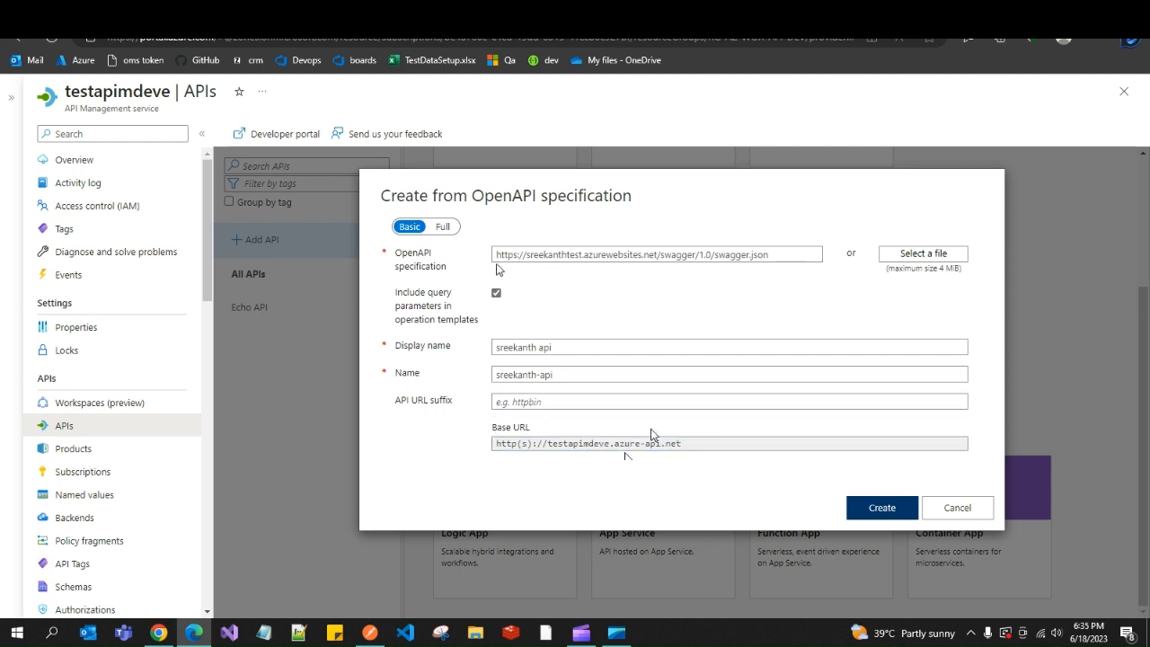
{"action": "left_click", "coordinate": [879, 509]}
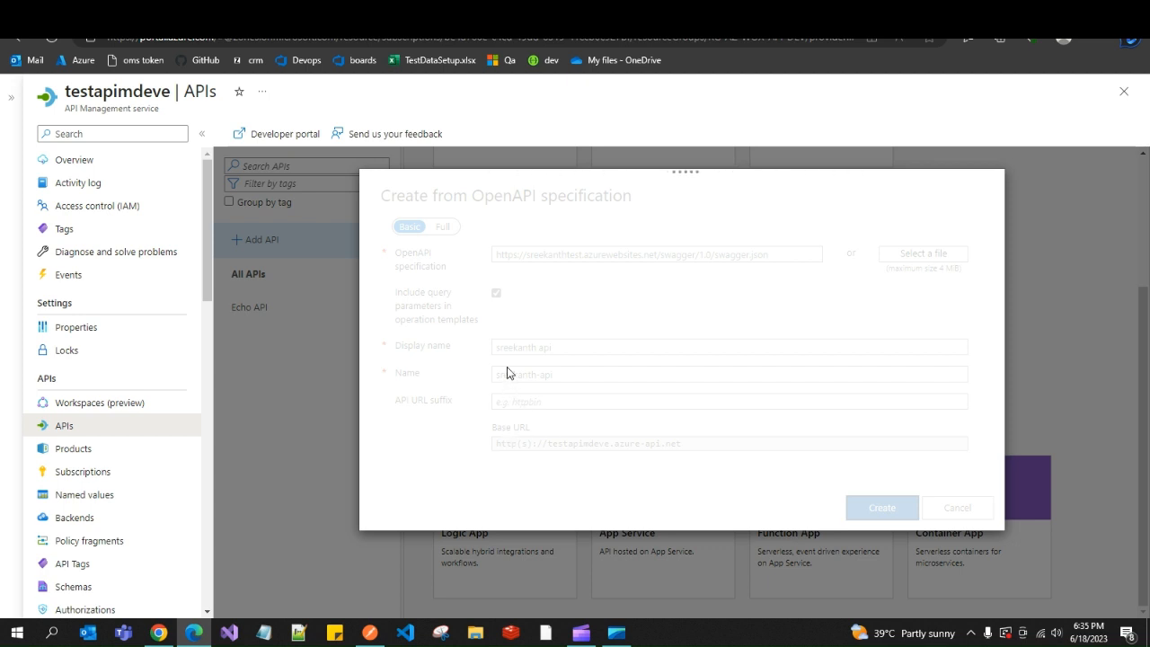
{"action": "key", "text": "ctrl+Tab"}
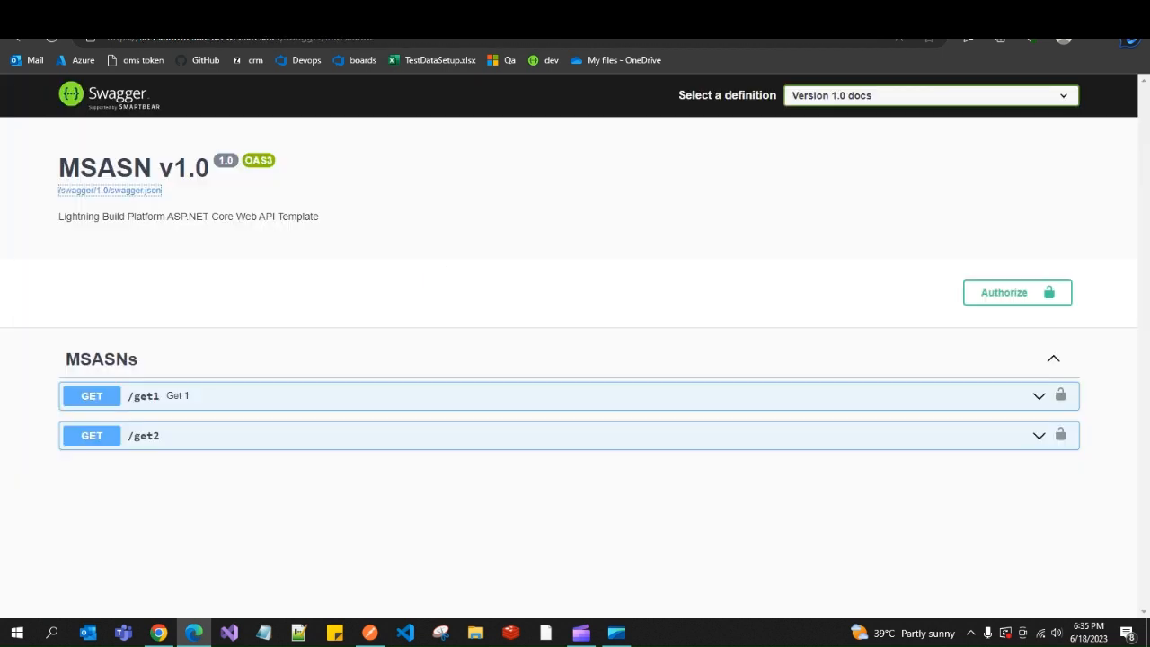
{"action": "left_click", "coordinate": [262, 14]}
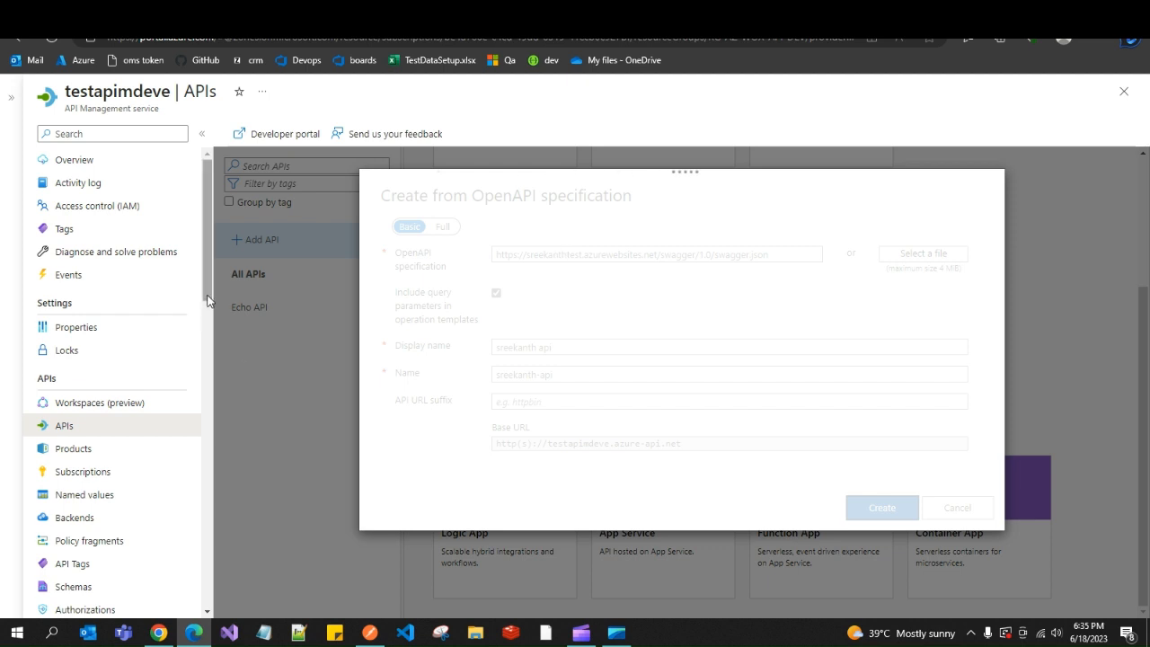
{"action": "scroll", "coordinate": [207, 305], "scroll_direction": "down", "scroll_amount": 2}
{"action": "left_click_drag", "start_coordinate": [210, 310], "coordinate": [210, 289]}
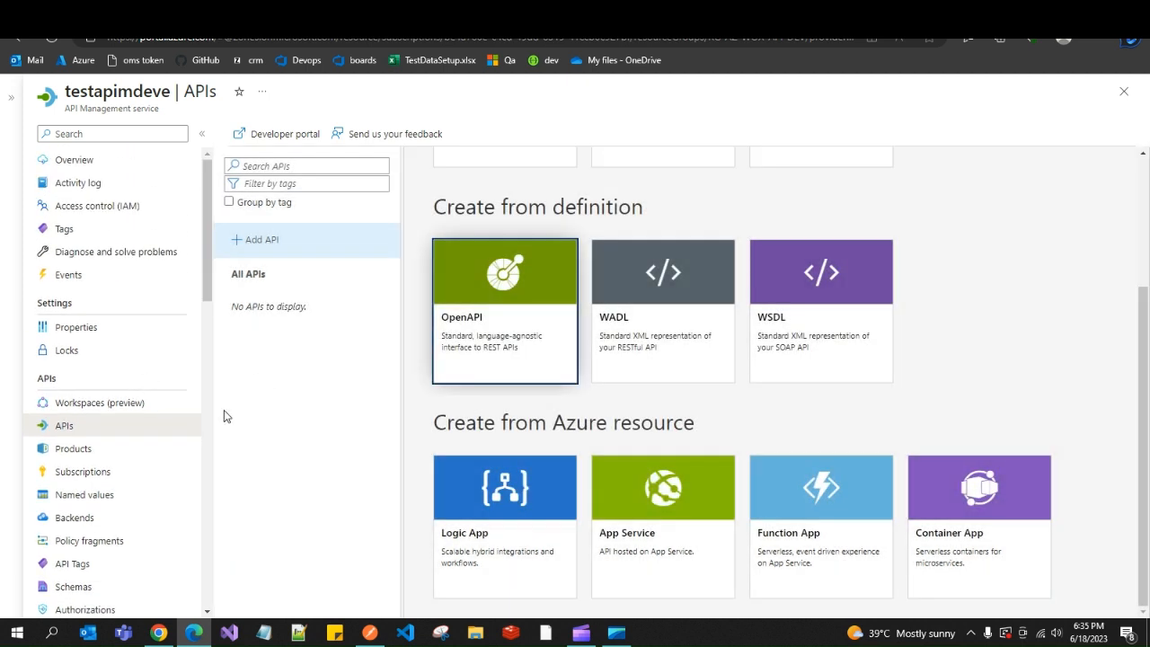
{"action": "left_click", "coordinate": [170, 426]}
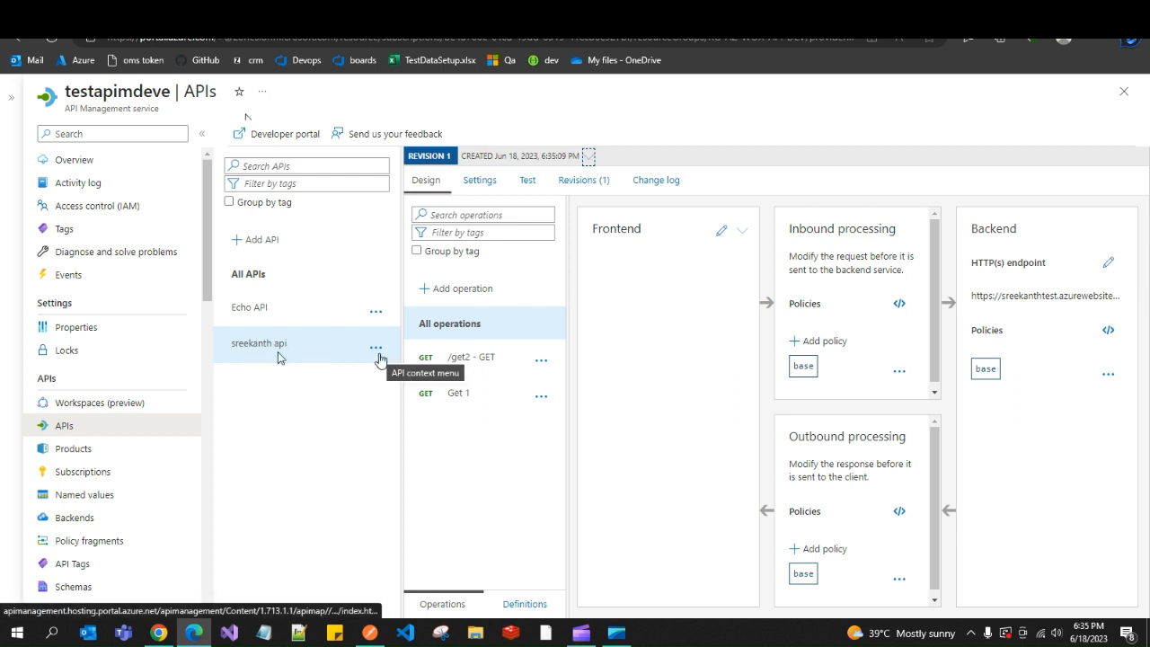
- Examine the imported get1 and get2 operations, including their inbound processing section and backend HTTP(s) endpoint
{"action": "left_click", "coordinate": [461, 360]}
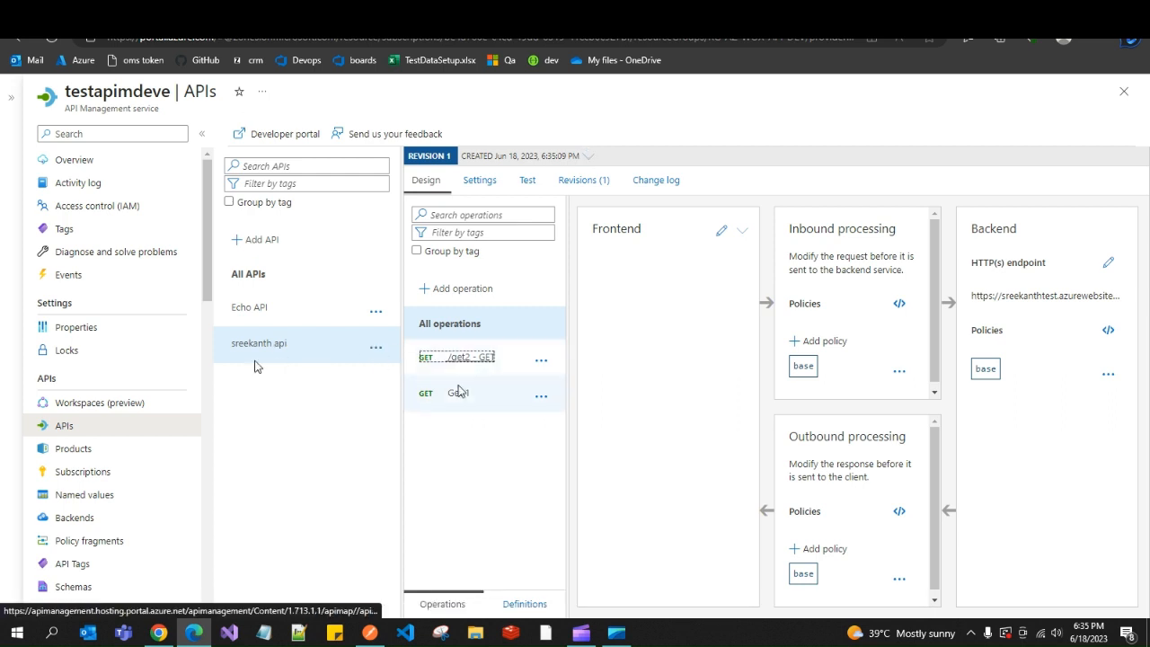
{"action": "left_click", "coordinate": [458, 397]}
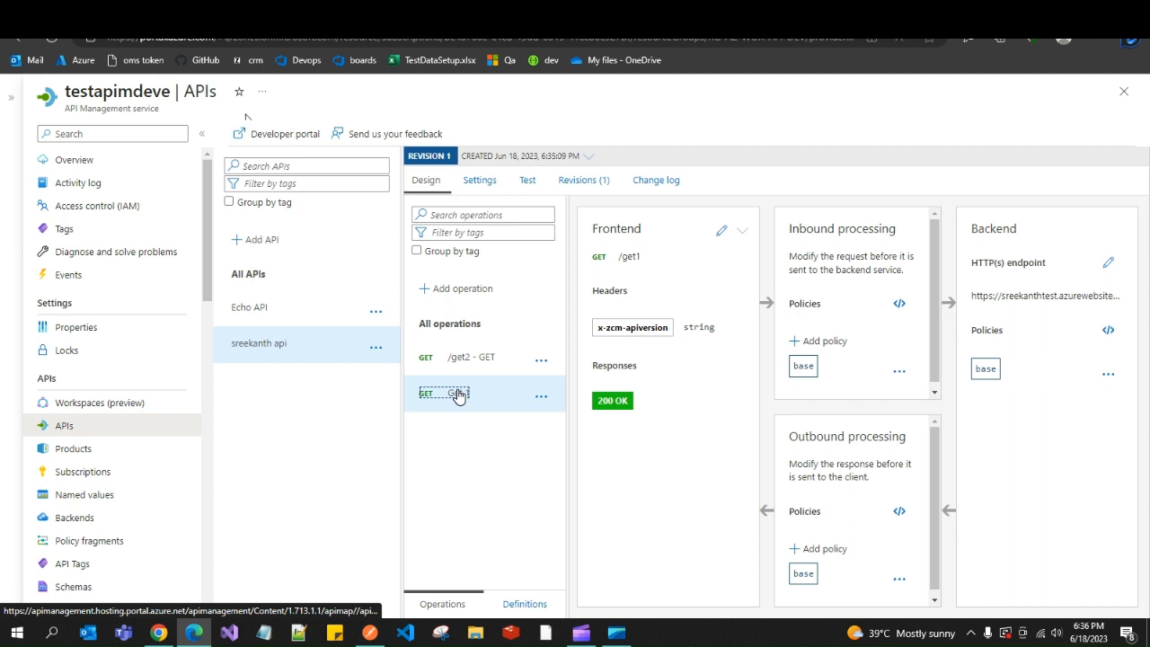
{"action": "left_click", "coordinate": [463, 359]}
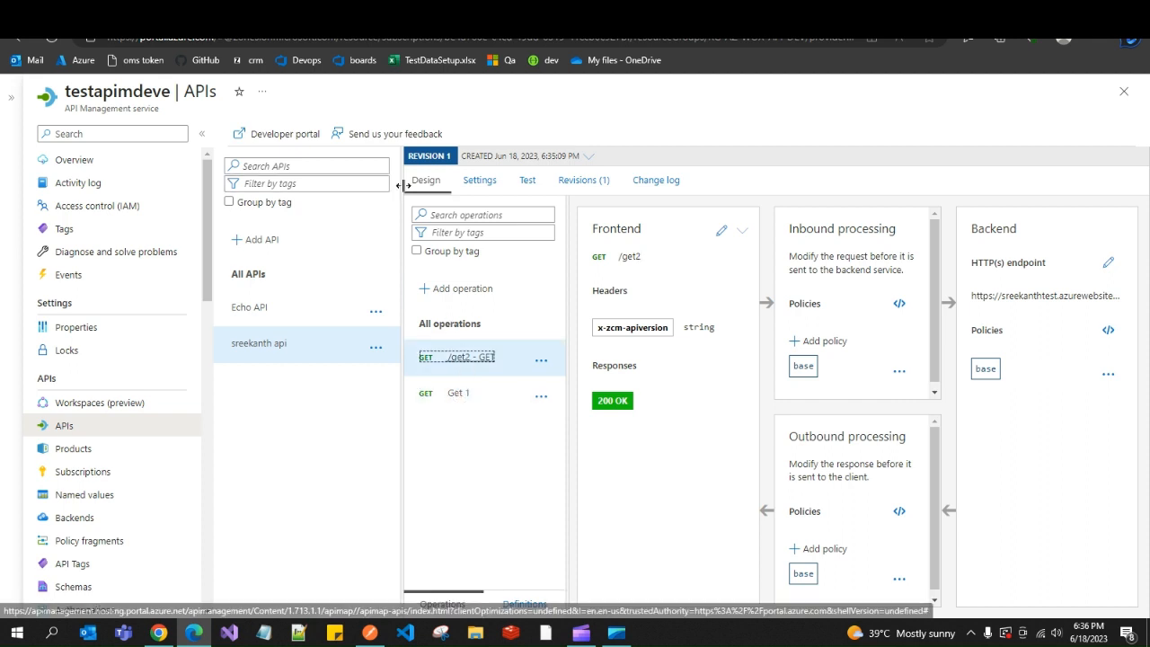
{"action": "left_click_drag", "start_coordinate": [402, 185], "coordinate": [332, 286]}
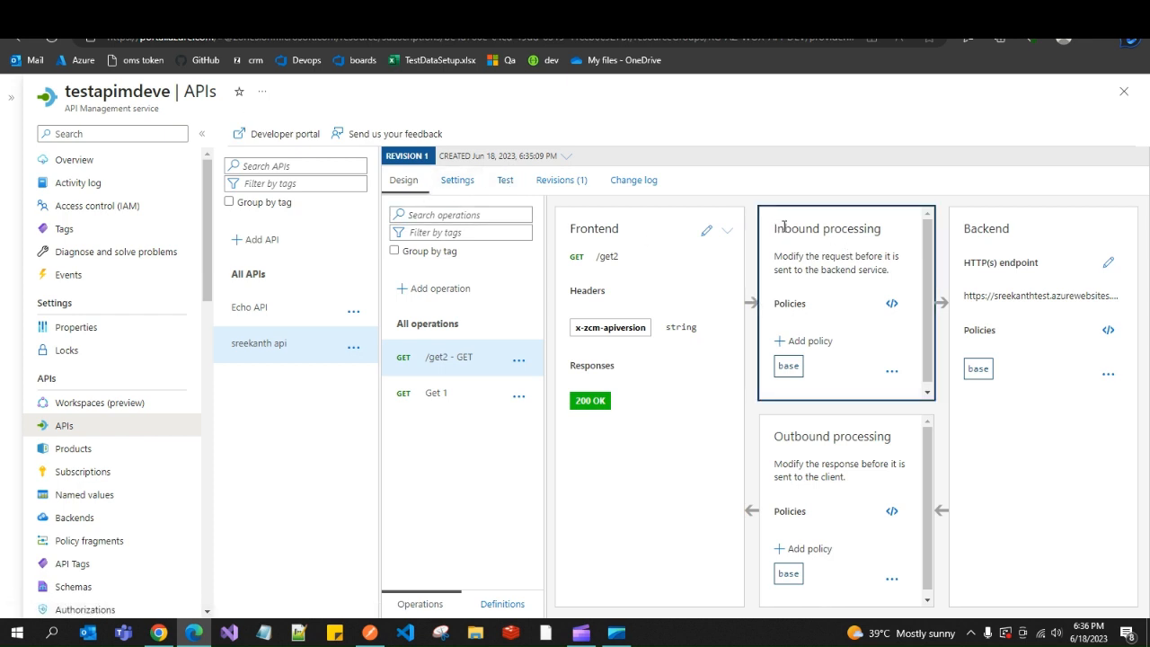
{"action": "left_click_drag", "start_coordinate": [775, 229], "coordinate": [884, 237]}
{"action": "left_click", "coordinate": [815, 234]}
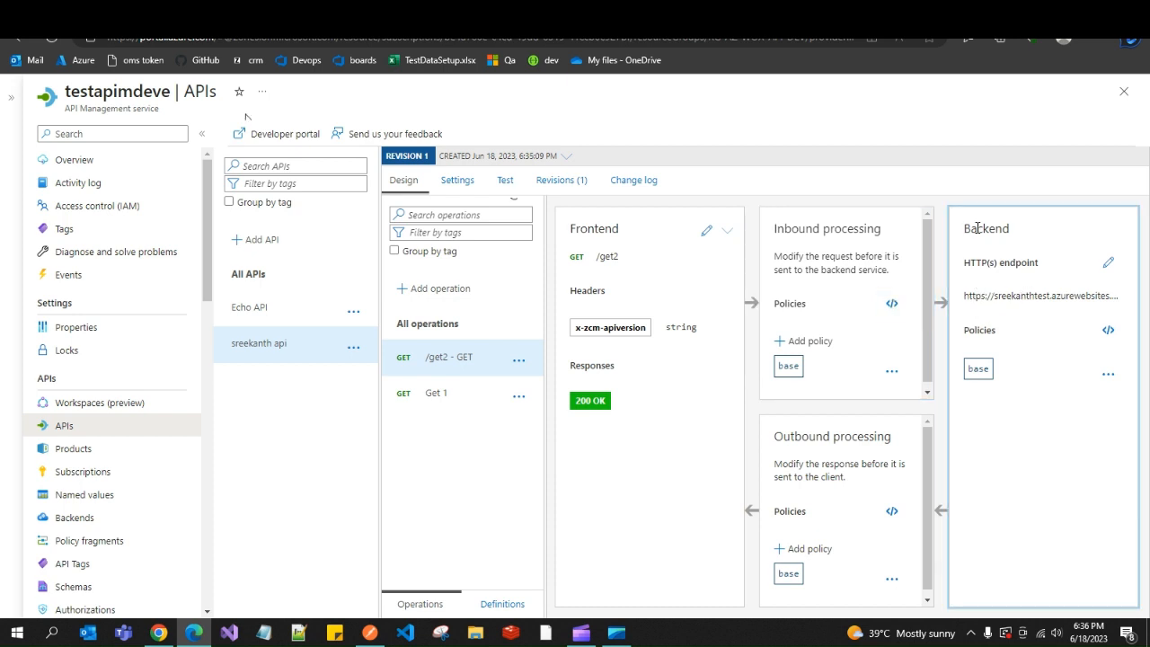
{"action": "left_click_drag", "start_coordinate": [967, 296], "coordinate": [1117, 295]}
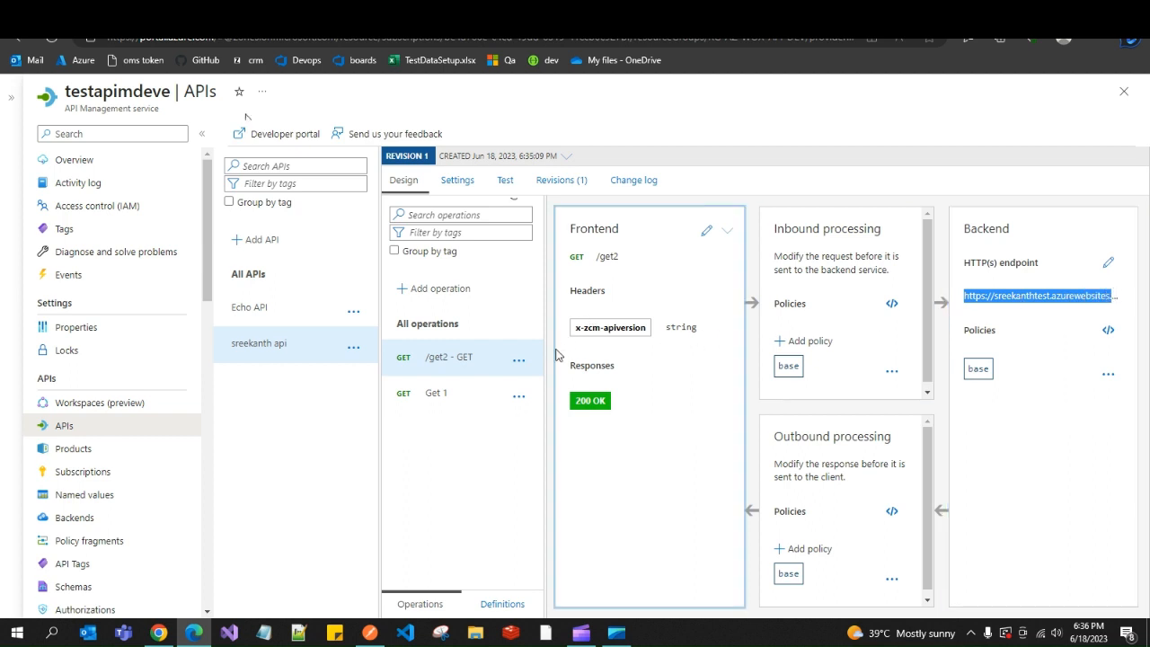
{"action": "left_click", "coordinate": [1024, 298]}
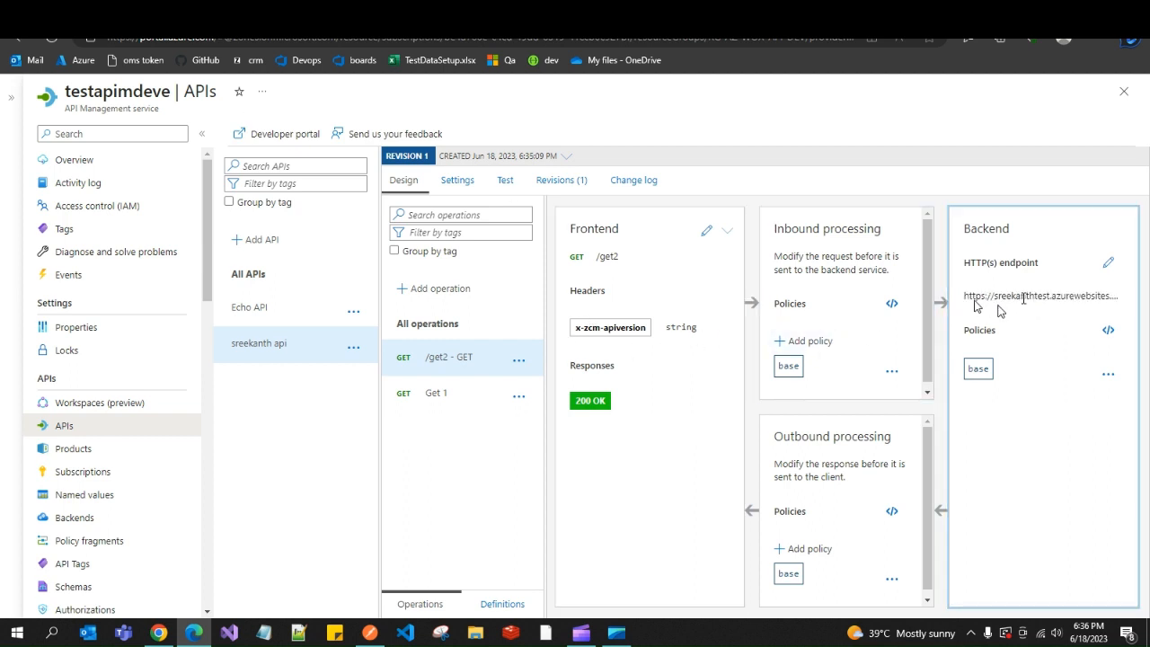
{"action": "left_click_drag", "start_coordinate": [967, 296], "coordinate": [1045, 298]}
{"action": "left_click", "coordinate": [1042, 299]}
- Send test requests to the /get2 operation from the API's test console and check the response data
{"action": "left_click", "coordinate": [503, 181]}
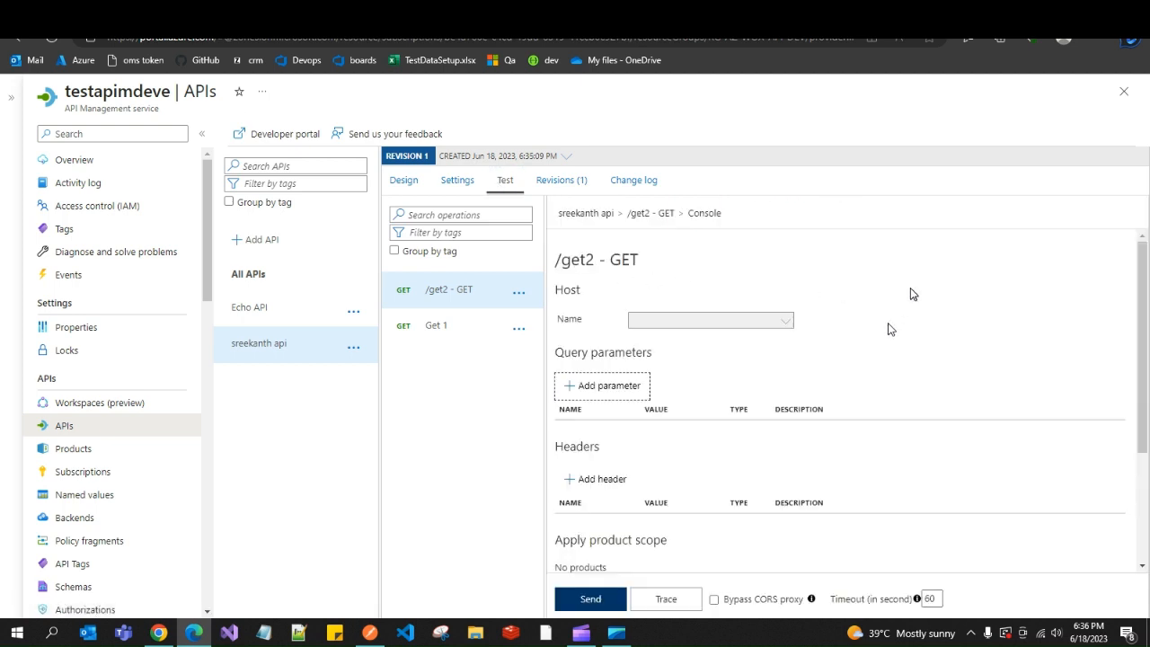
{"action": "left_click_drag", "start_coordinate": [1144, 296], "coordinate": [1145, 406]}
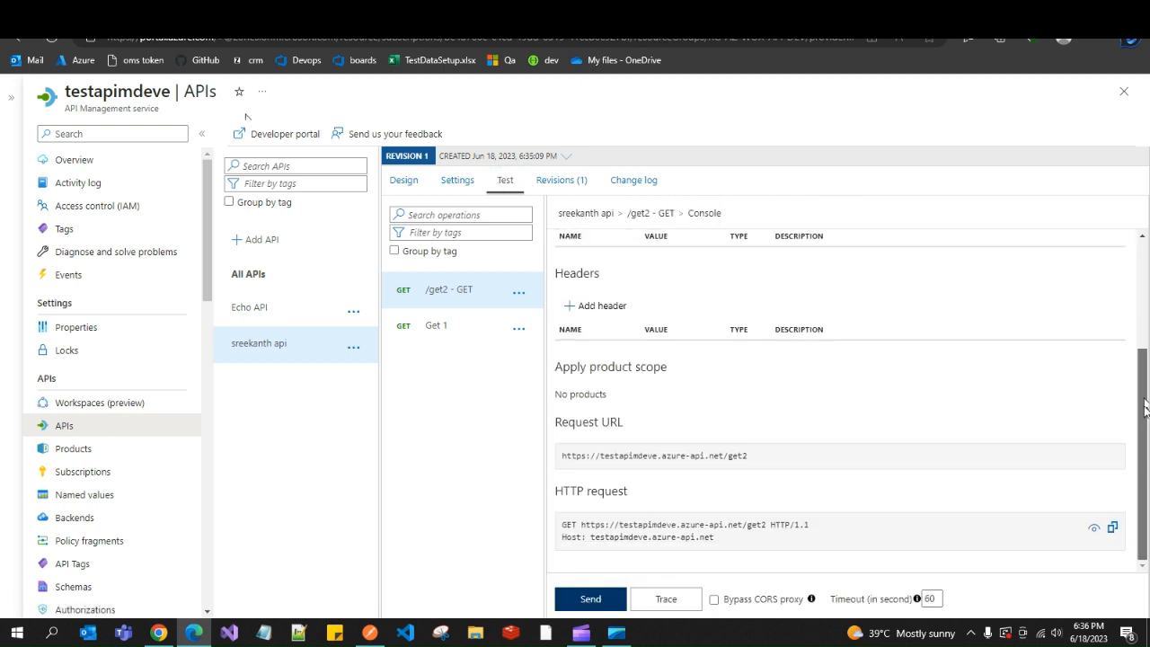
{"action": "left_click", "coordinate": [590, 598]}
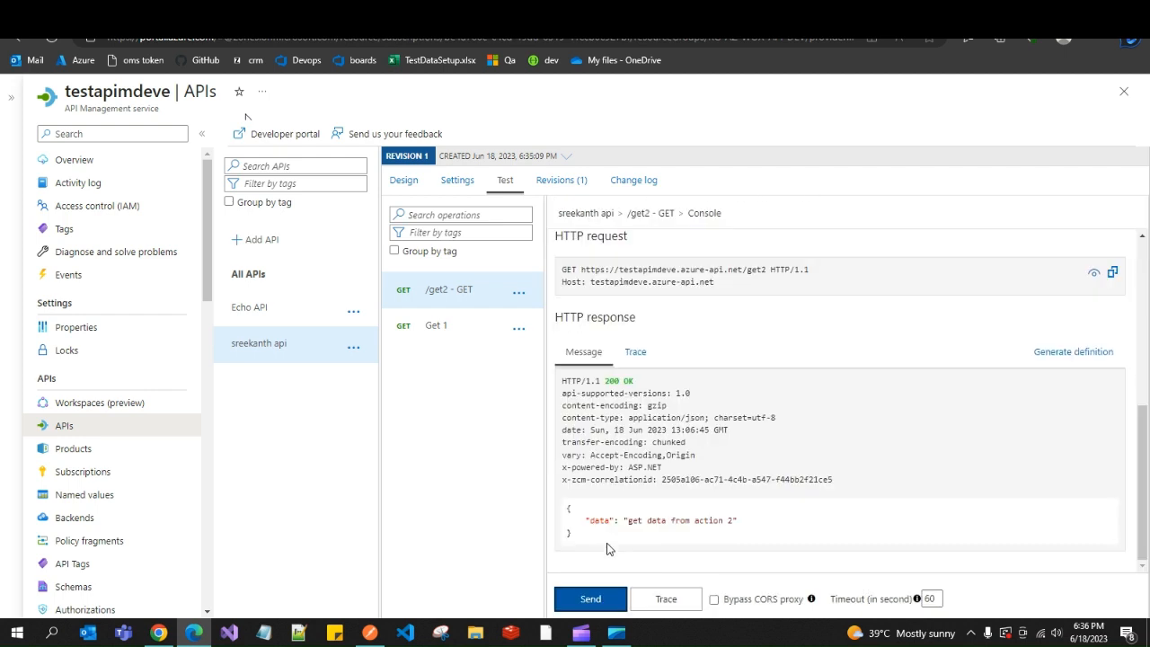
{"action": "left_click_drag", "start_coordinate": [622, 520], "coordinate": [755, 528]}
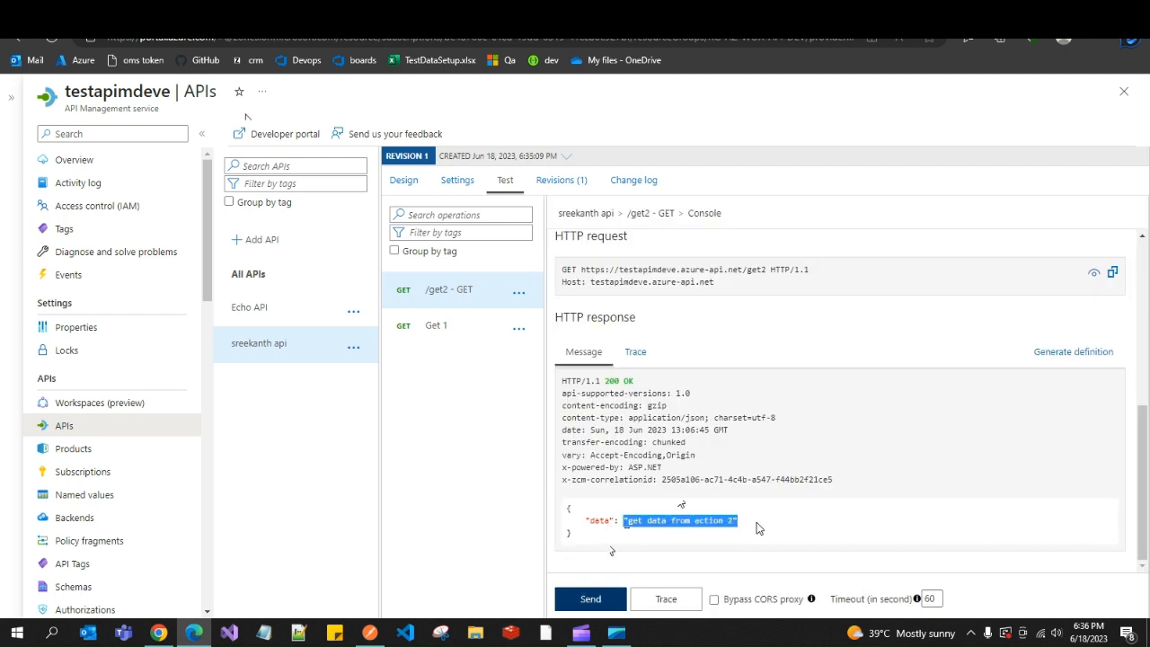
{"action": "left_click", "coordinate": [586, 600]}
{"action": "left_click_drag", "start_coordinate": [624, 521], "coordinate": [739, 522]}
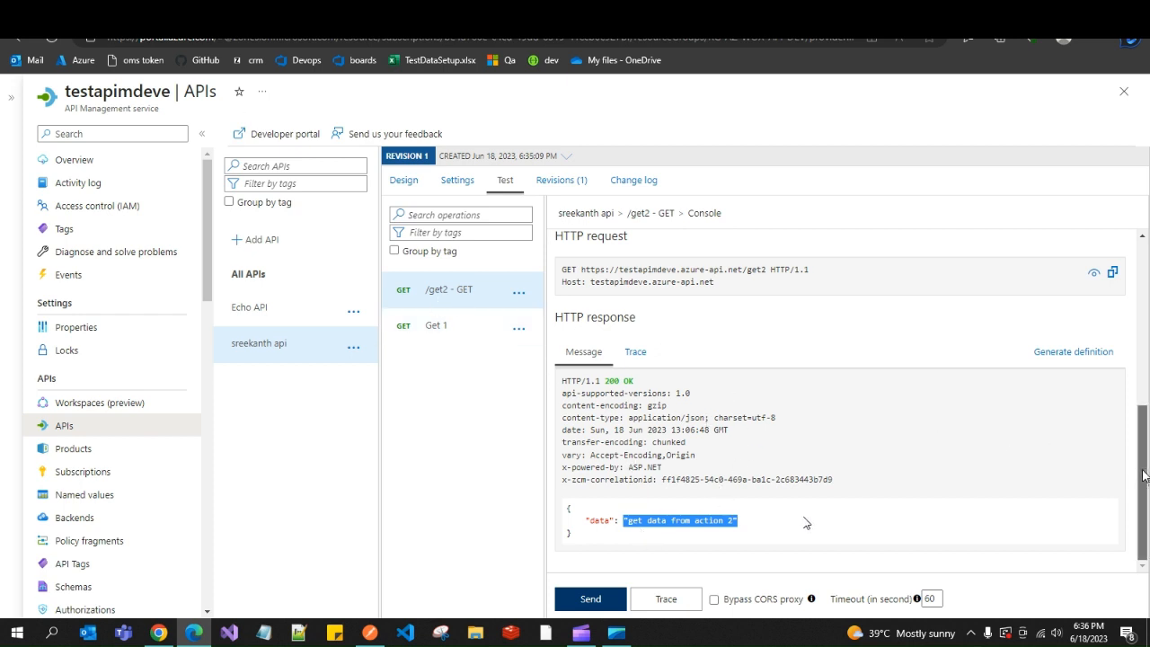
{"action": "left_click_drag", "start_coordinate": [1135, 477], "coordinate": [1147, 438]}
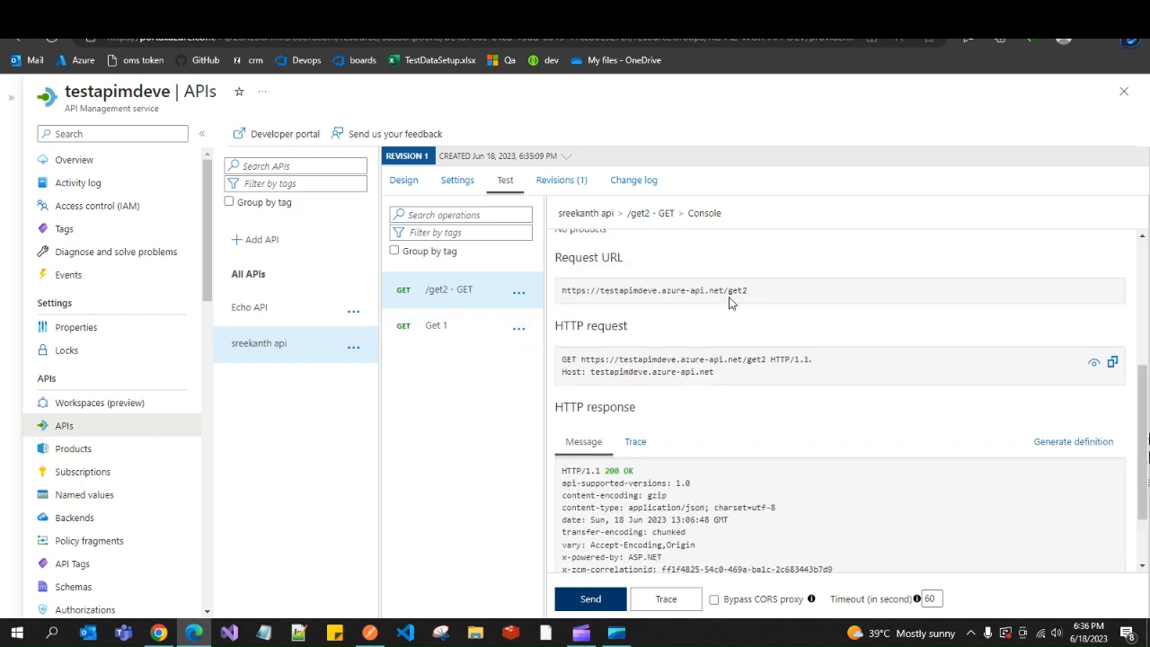
{"action": "left_click_drag", "start_coordinate": [749, 291], "coordinate": [554, 296]}
{"action": "key", "text": "ctrl+c"}
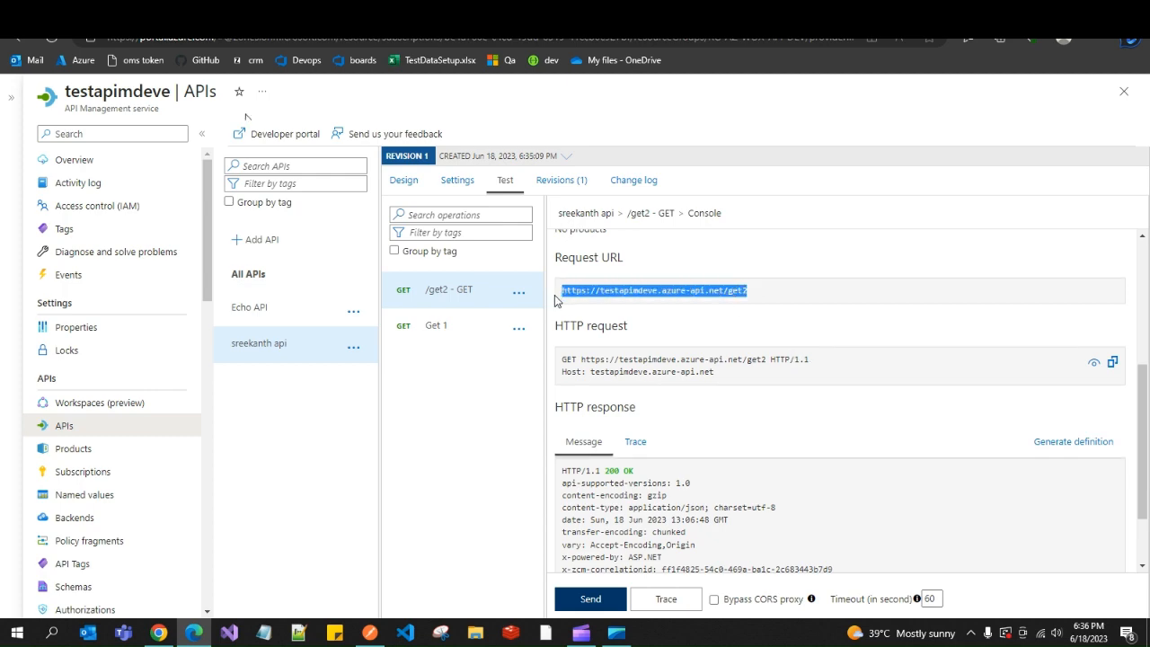
{"action": "left_click", "coordinate": [369, 633]}
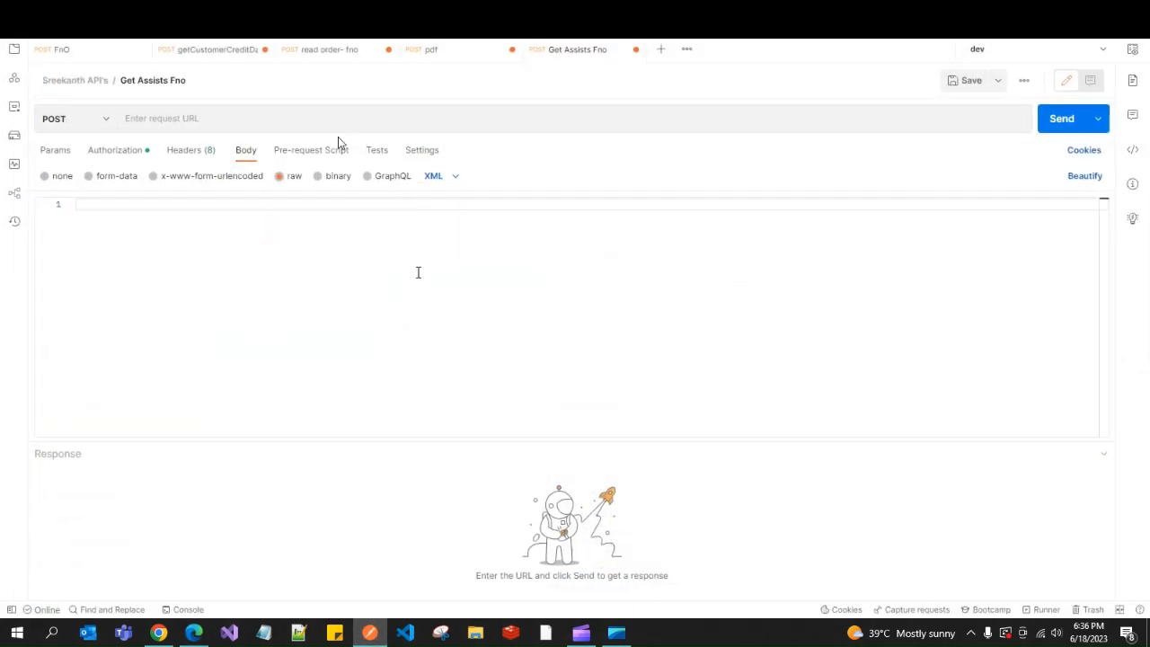
{"action": "left_click", "coordinate": [291, 122]}
{"action": "key", "text": "ctrl+v"}
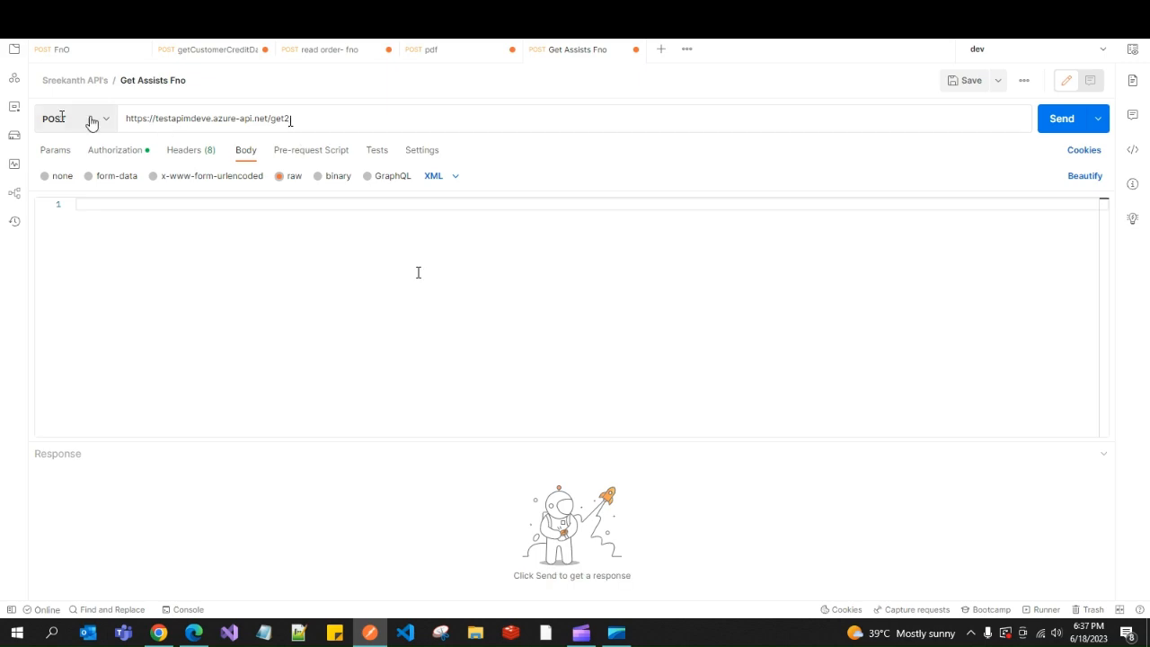
{"action": "left_click", "coordinate": [90, 120]}
{"action": "left_click", "coordinate": [75, 153]}
- Send the get2 request in Postman and enlarge the response area to read the status and message
{"action": "left_click", "coordinate": [1055, 23]}
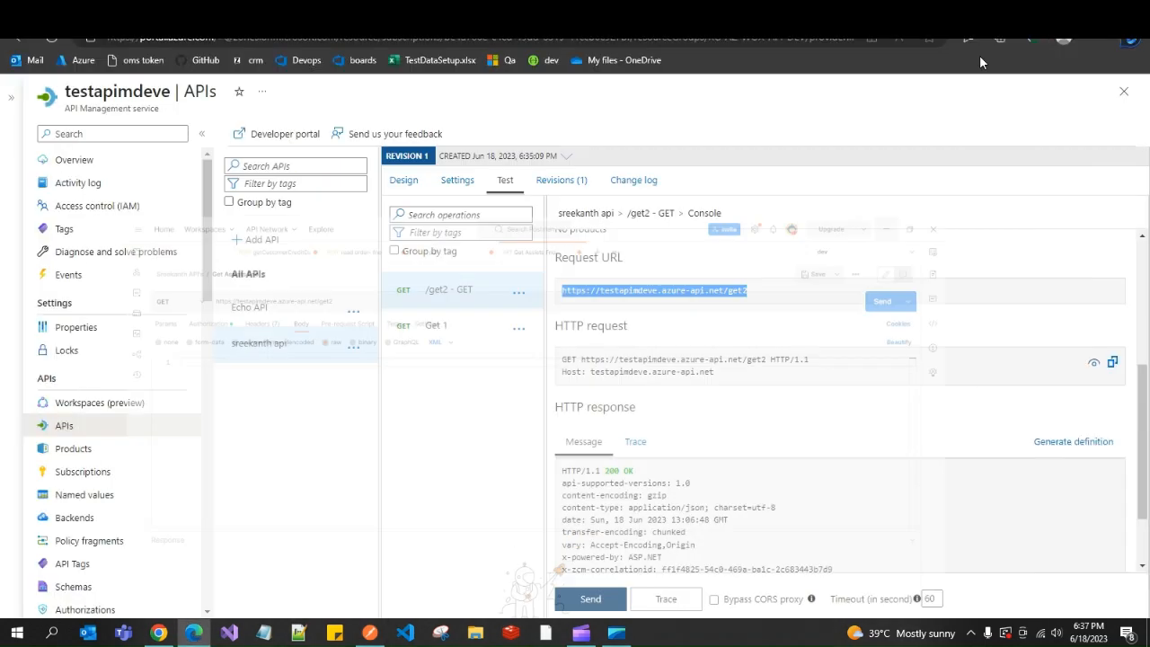
{"action": "key", "text": "alt+Tab"}
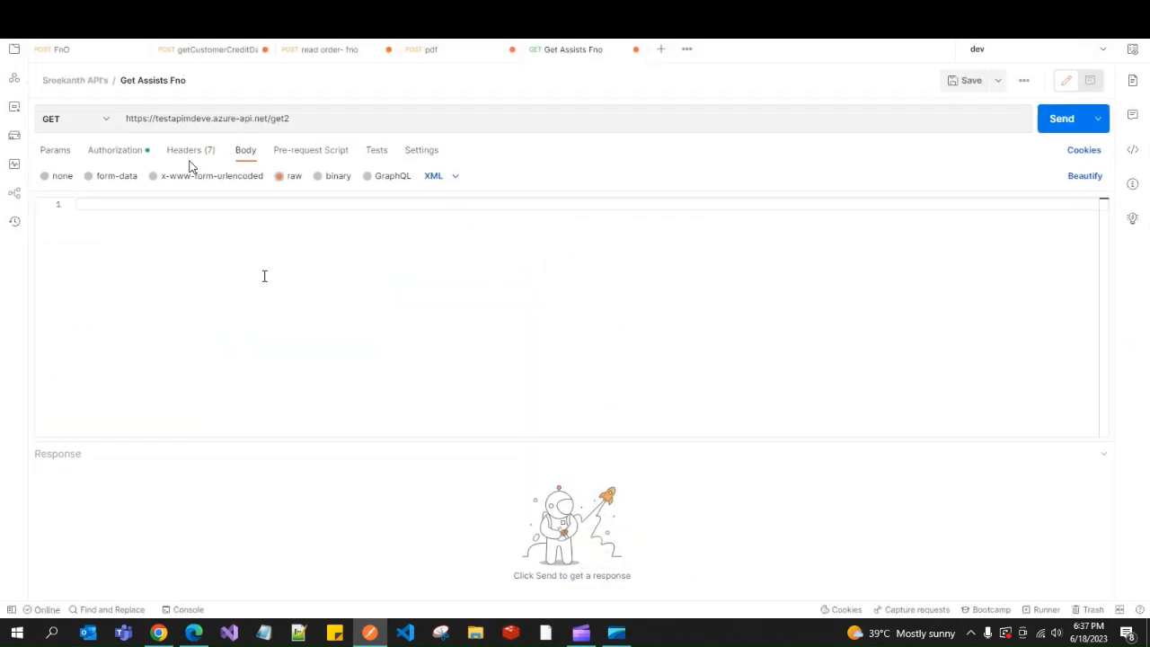
{"action": "left_click", "coordinate": [1056, 130]}
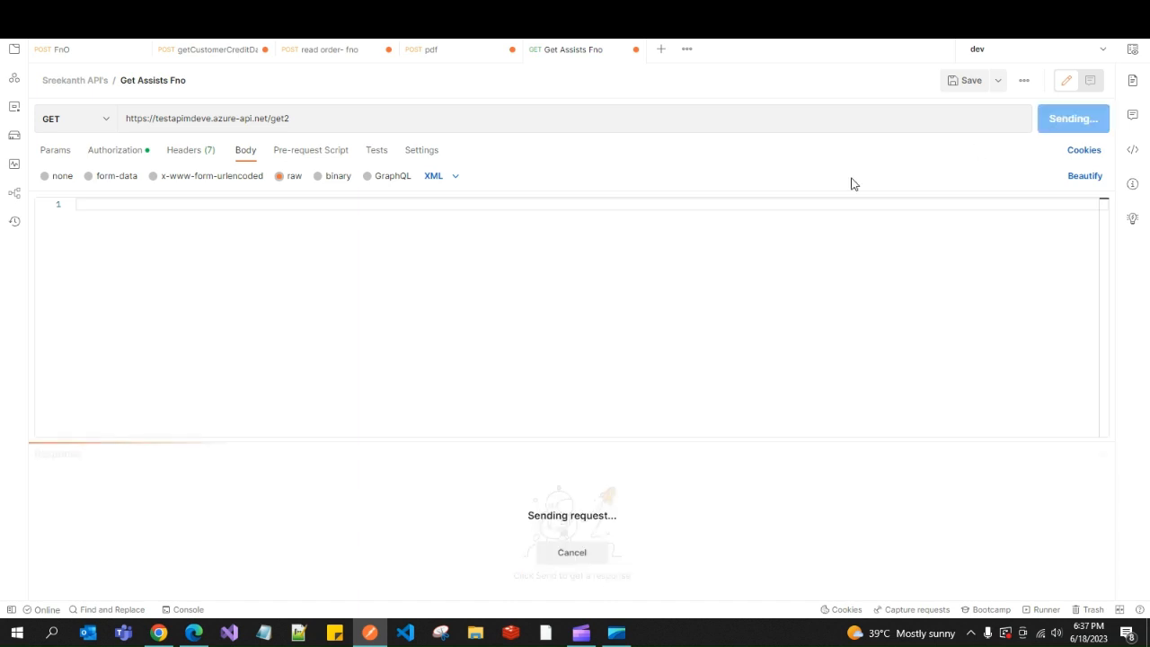
{"action": "left_click_drag", "start_coordinate": [360, 441], "coordinate": [348, 282]}
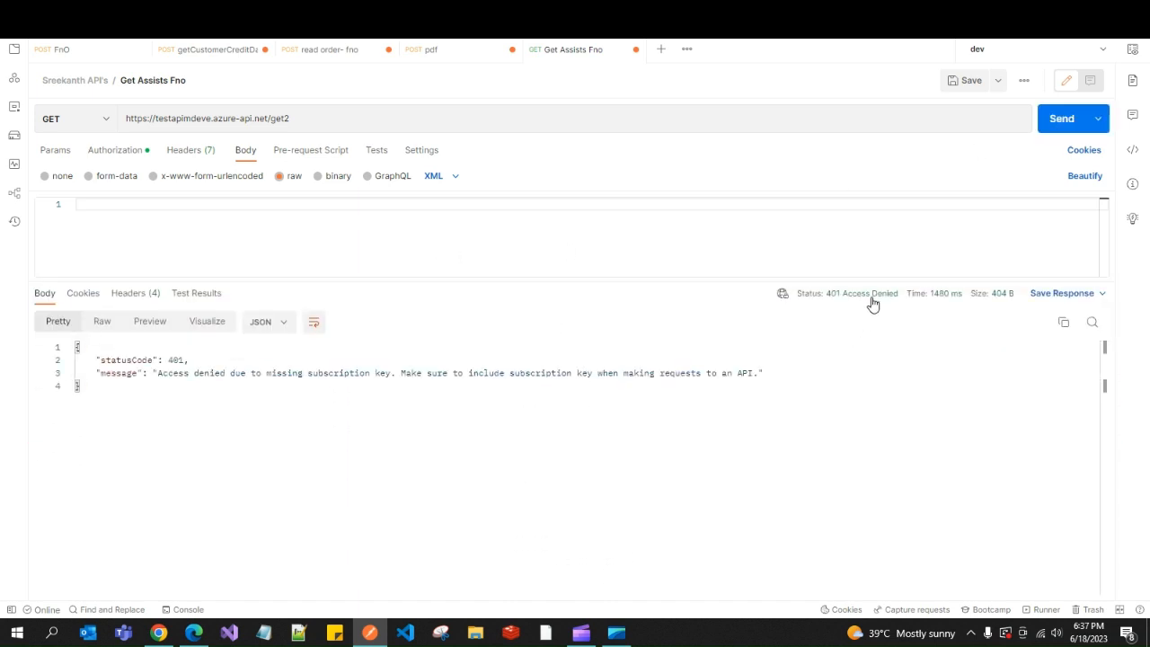
- Back in the Azure portal, disable the imported API's Subscription required setting and save the API settings
{"action": "key", "text": "alt+Tab"}
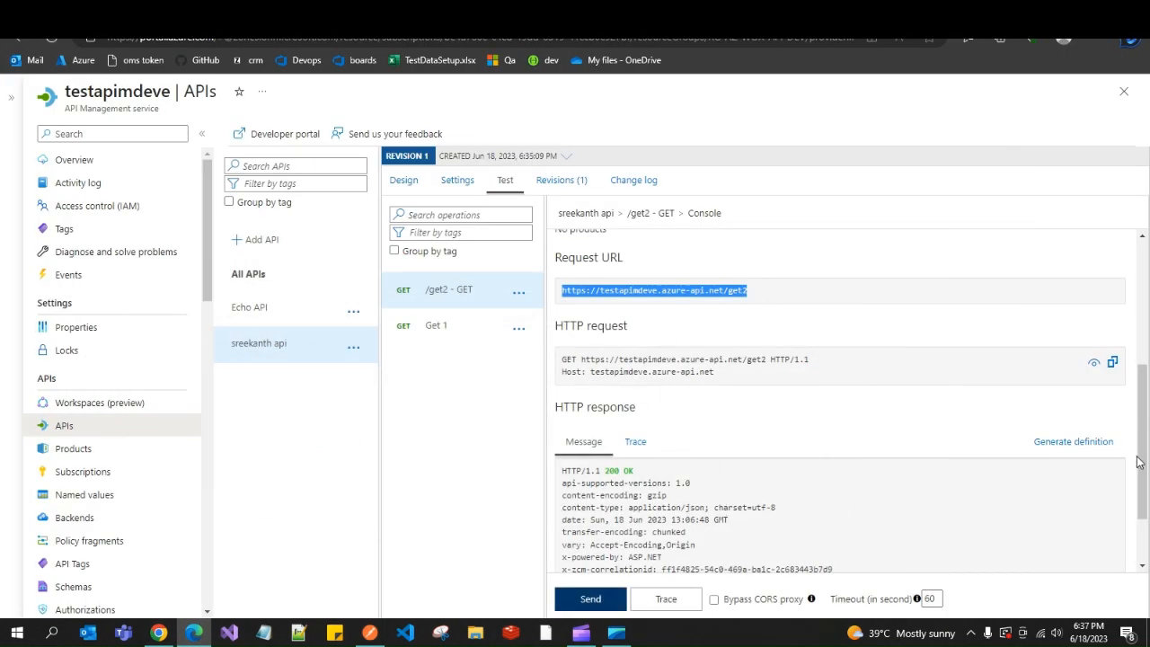
{"action": "left_click_drag", "start_coordinate": [1141, 460], "coordinate": [1146, 341]}
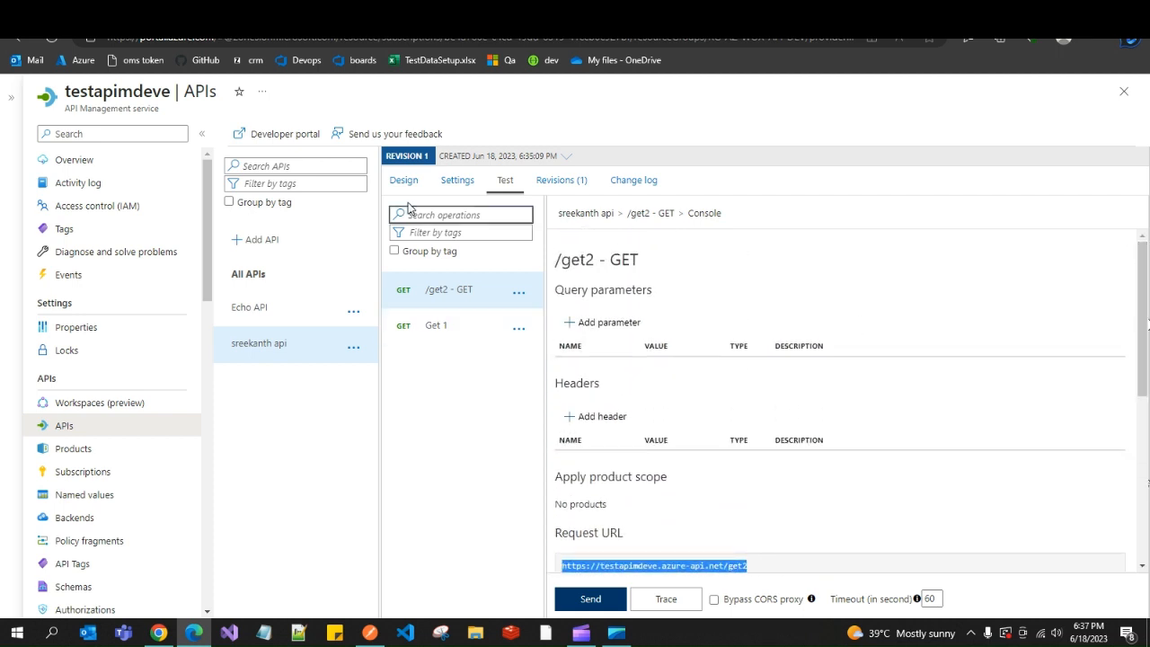
{"action": "left_click", "coordinate": [435, 184]}
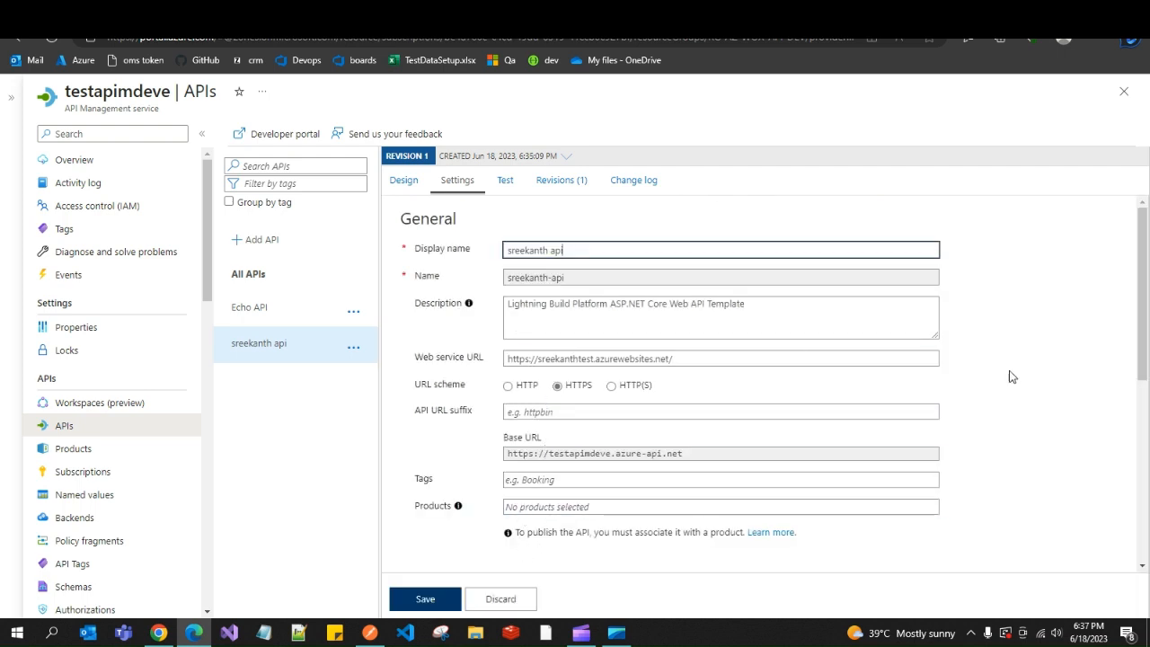
{"action": "scroll", "coordinate": [1147, 358], "scroll_direction": "down", "scroll_amount": 4}
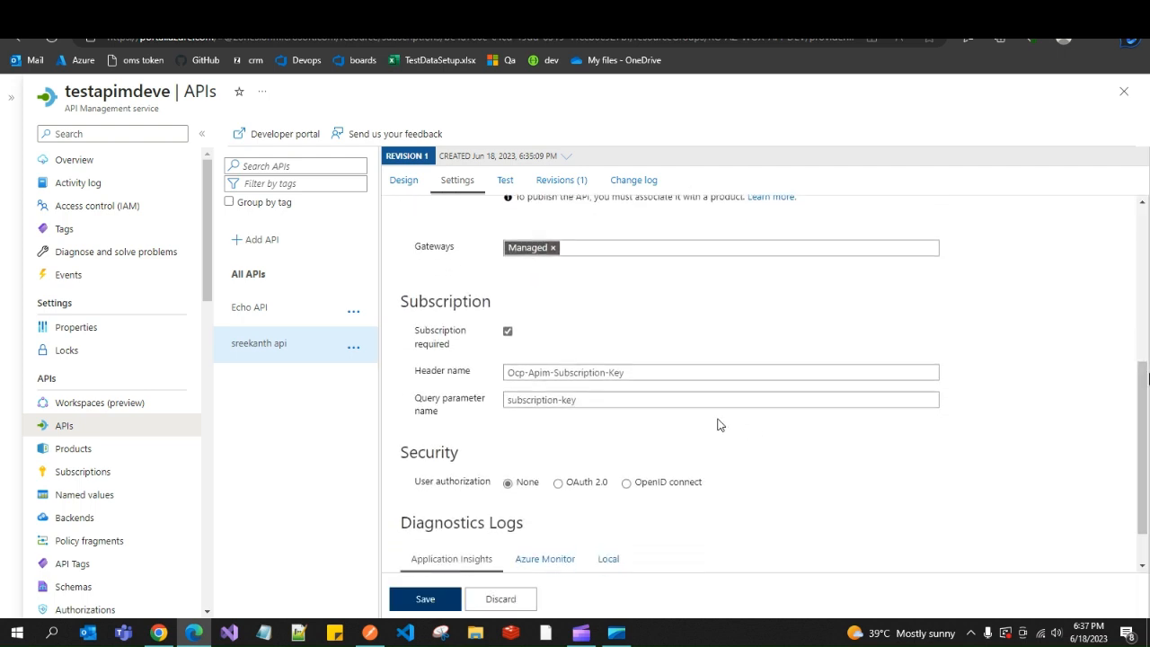
{"action": "left_click", "coordinate": [507, 332]}
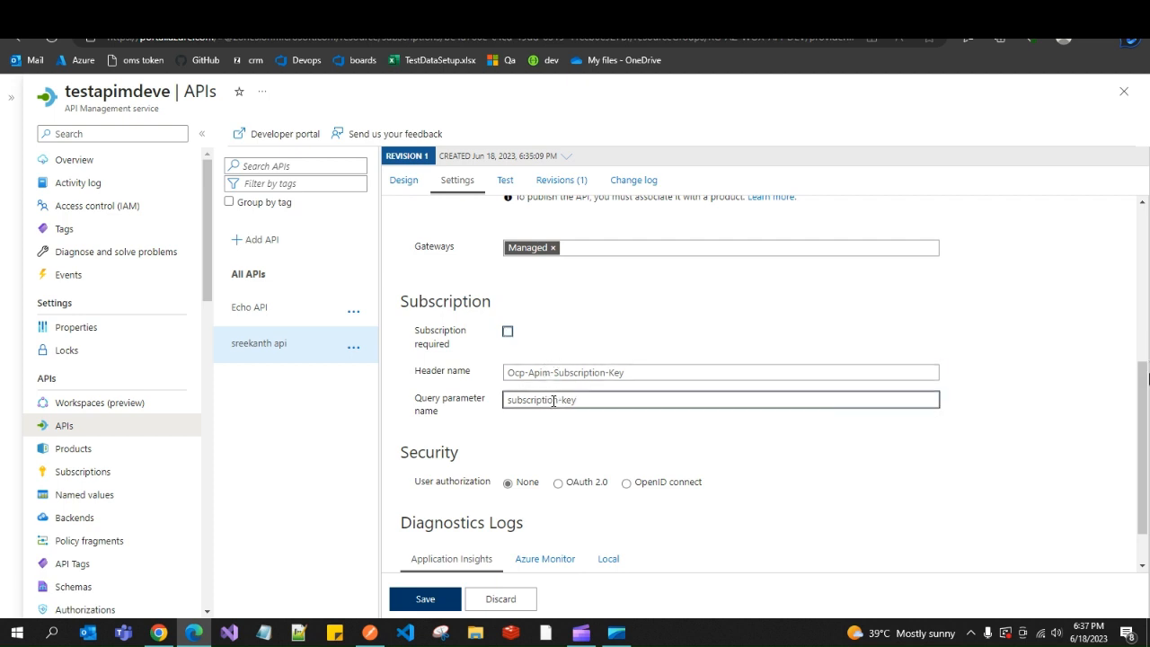
{"action": "left_click", "coordinate": [431, 602]}
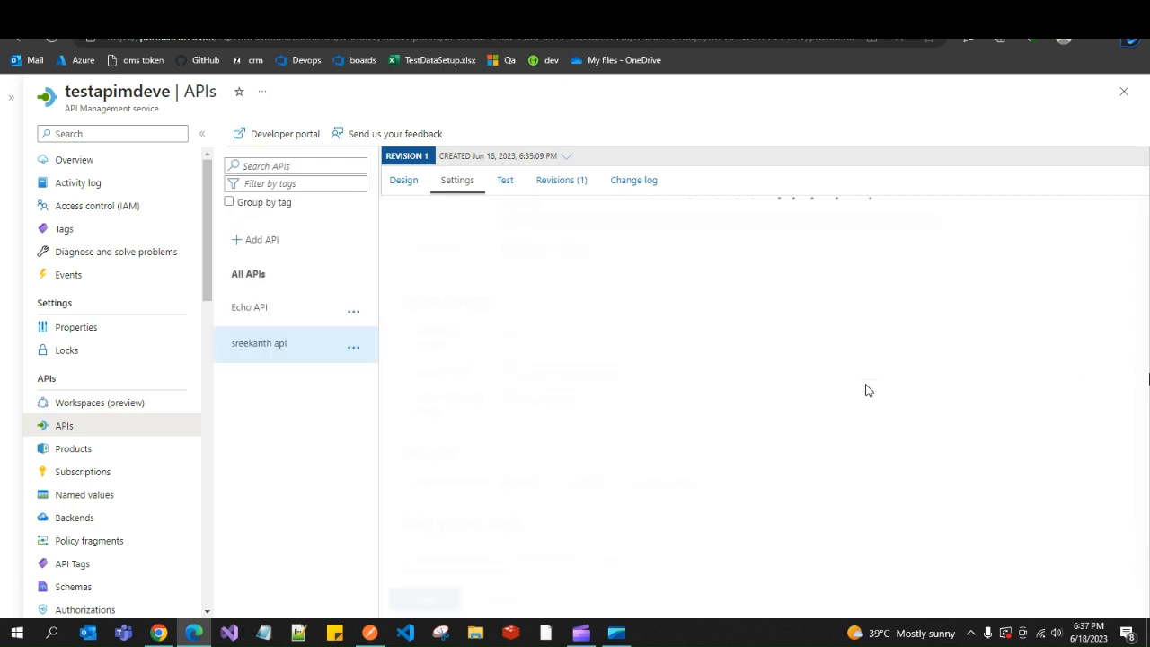
- Switch to Postman, resend the get2 GET request, and check the data in the response body
{"action": "left_click", "coordinate": [369, 633]}
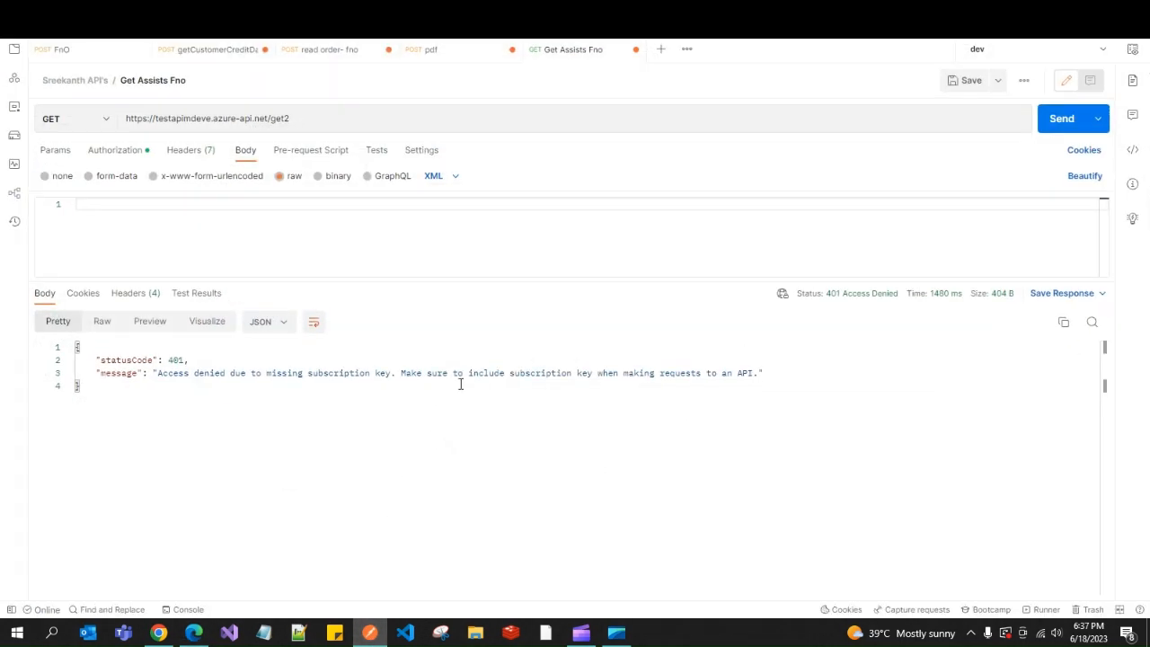
{"action": "left_click", "coordinate": [1069, 116]}
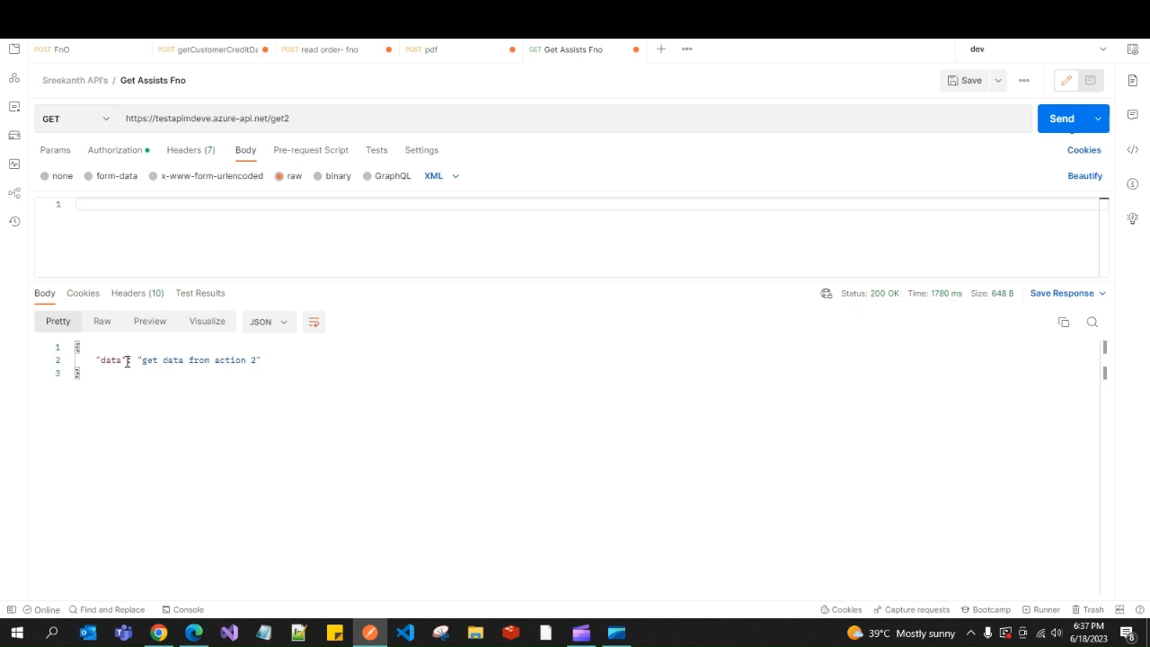
{"action": "left_click_drag", "start_coordinate": [127, 361], "coordinate": [89, 359]}
{"action": "left_click", "coordinate": [278, 361]}
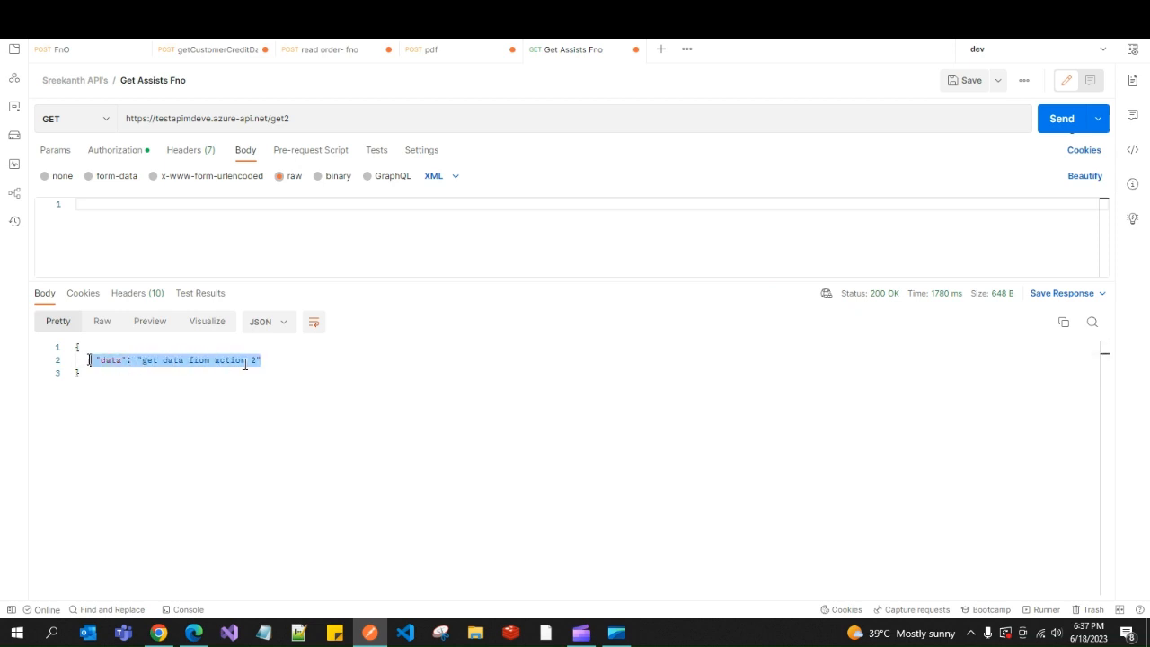
{"action": "left_click", "coordinate": [272, 362]}
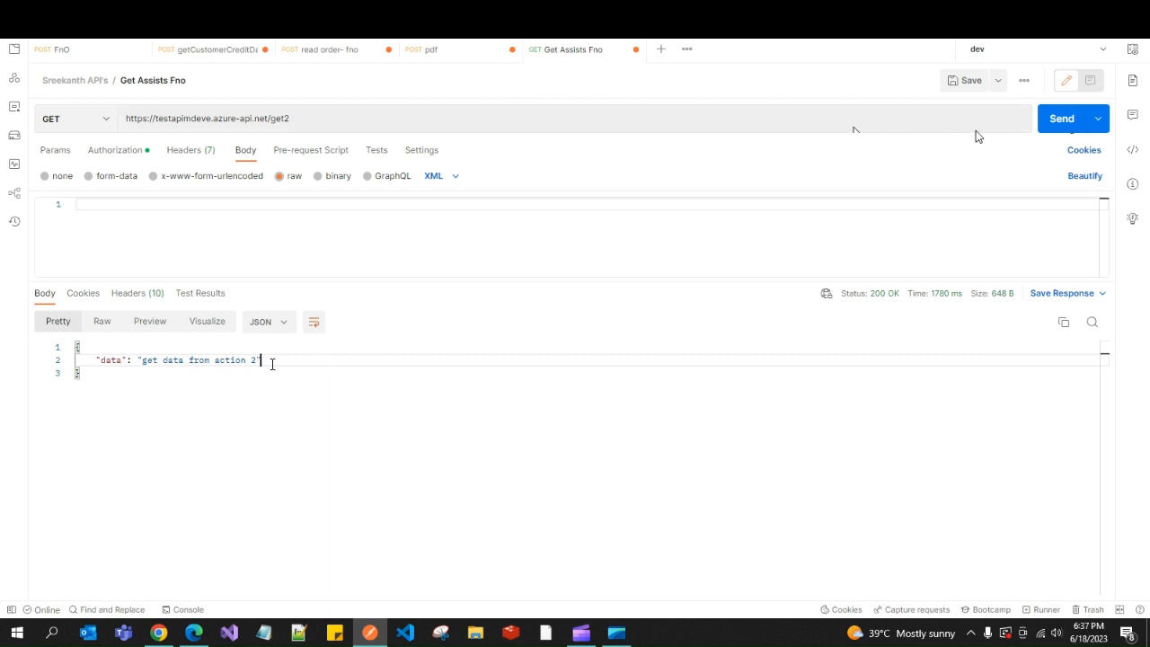
{"action": "left_click", "coordinate": [1061, 119]}
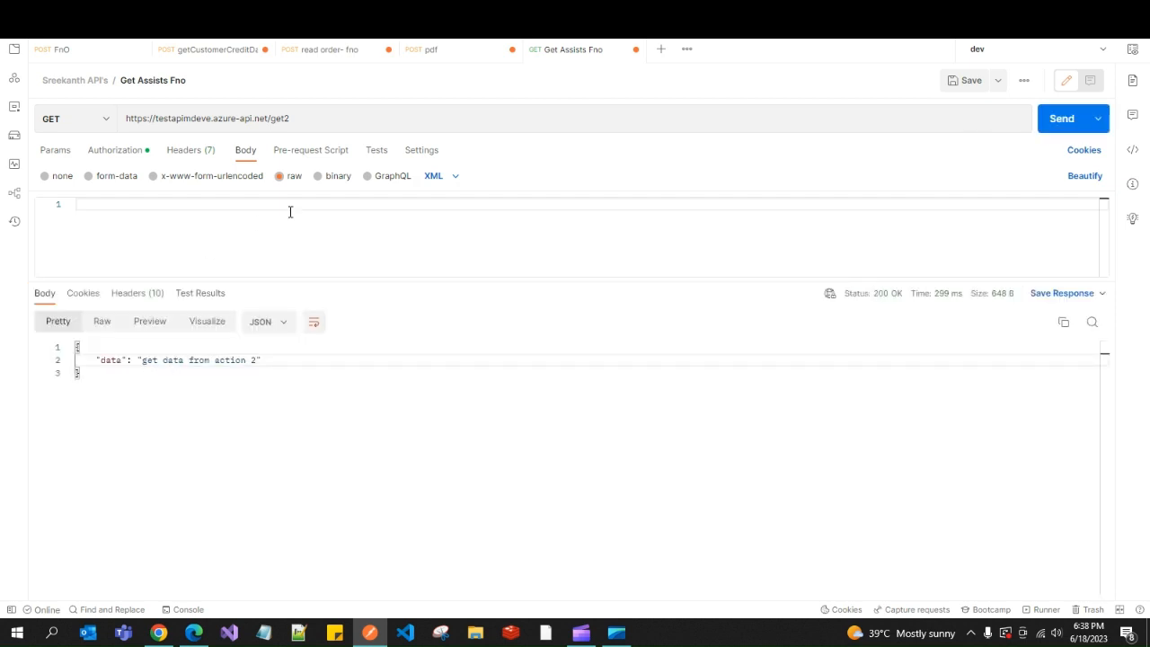
{"action": "left_click_drag", "start_coordinate": [291, 118], "coordinate": [282, 116]}
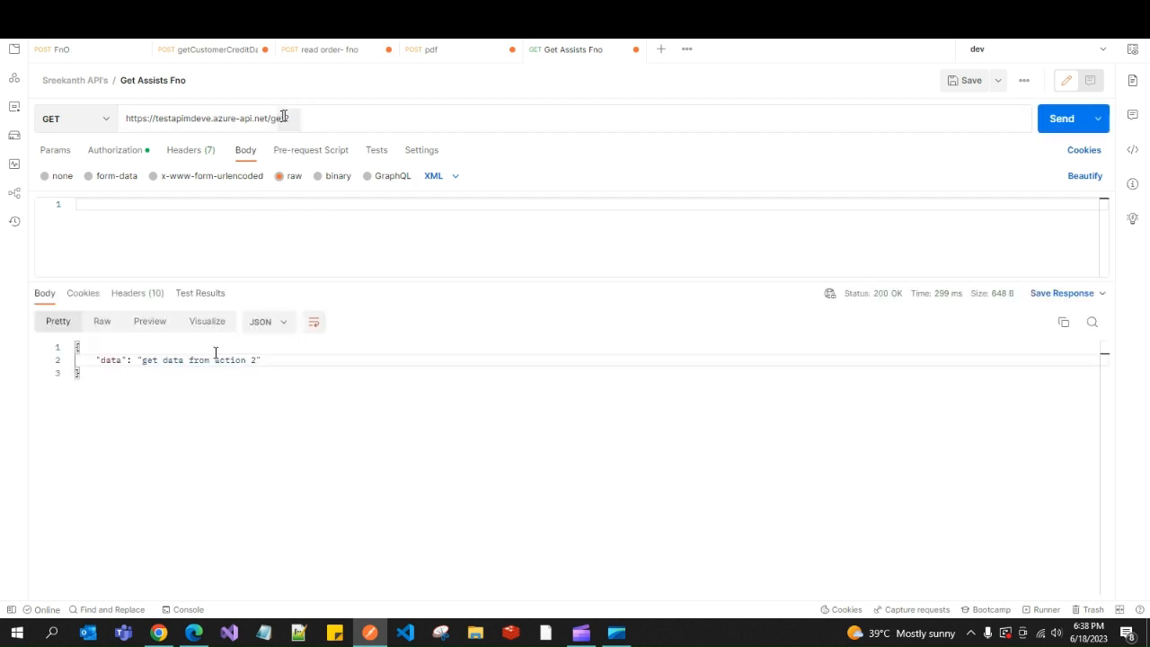
{"action": "type", "text": "1"}
{"action": "left_click", "coordinate": [1062, 118]}
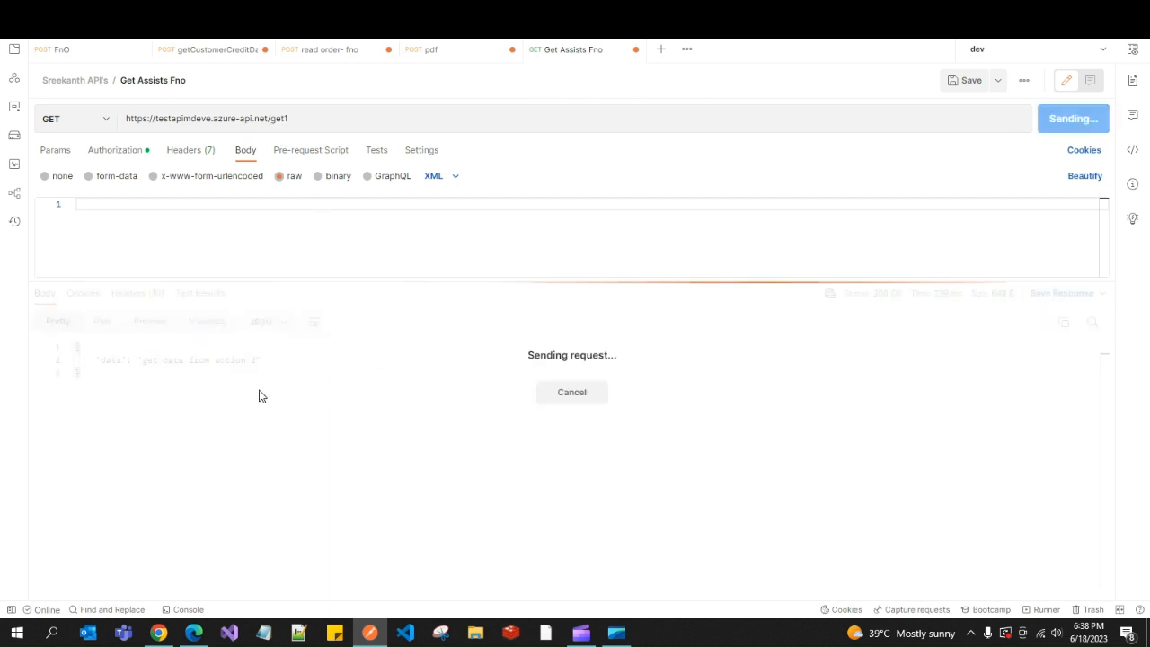
{"action": "left_click_drag", "start_coordinate": [216, 359], "coordinate": [285, 359]}
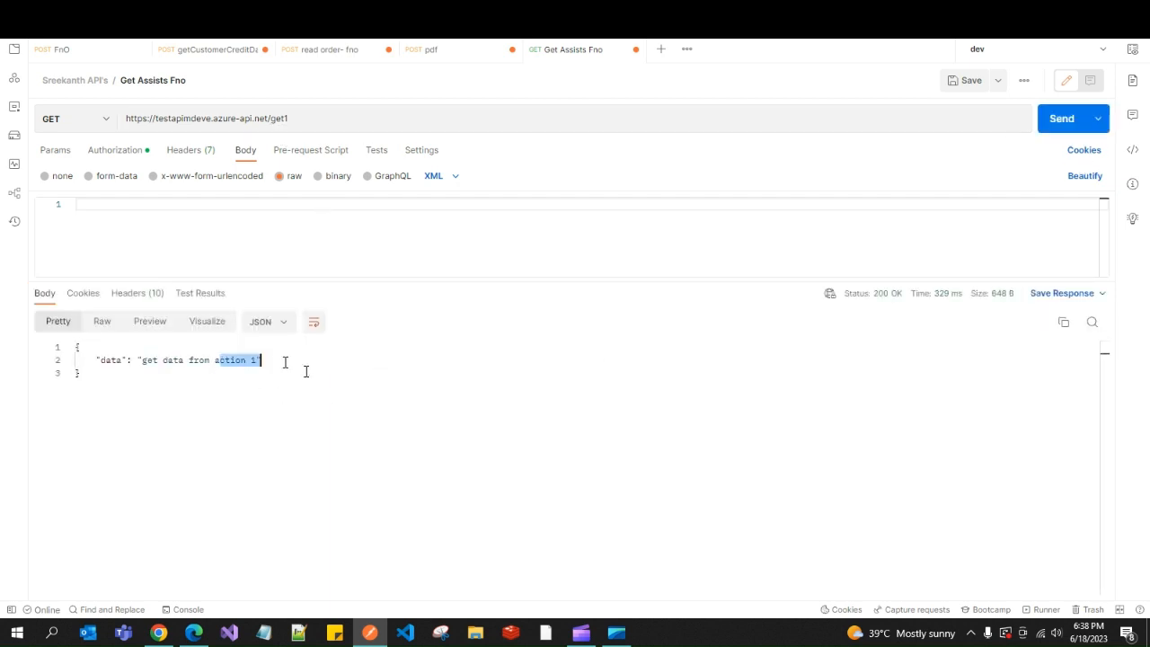
{"action": "left_click", "coordinate": [306, 371]}
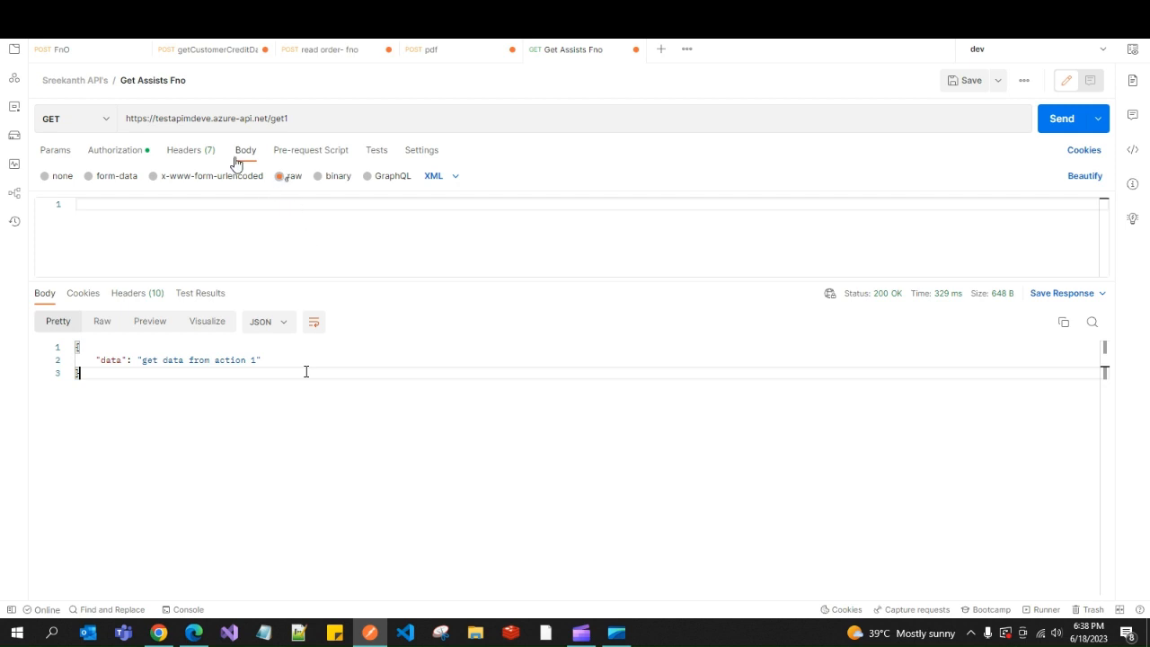
- Compare the get1 request URL in Postman with the API's Base URL and Web service URL in its Azure portal settings
{"action": "double_click", "coordinate": [205, 118]}
{"action": "double_click", "coordinate": [259, 119]}
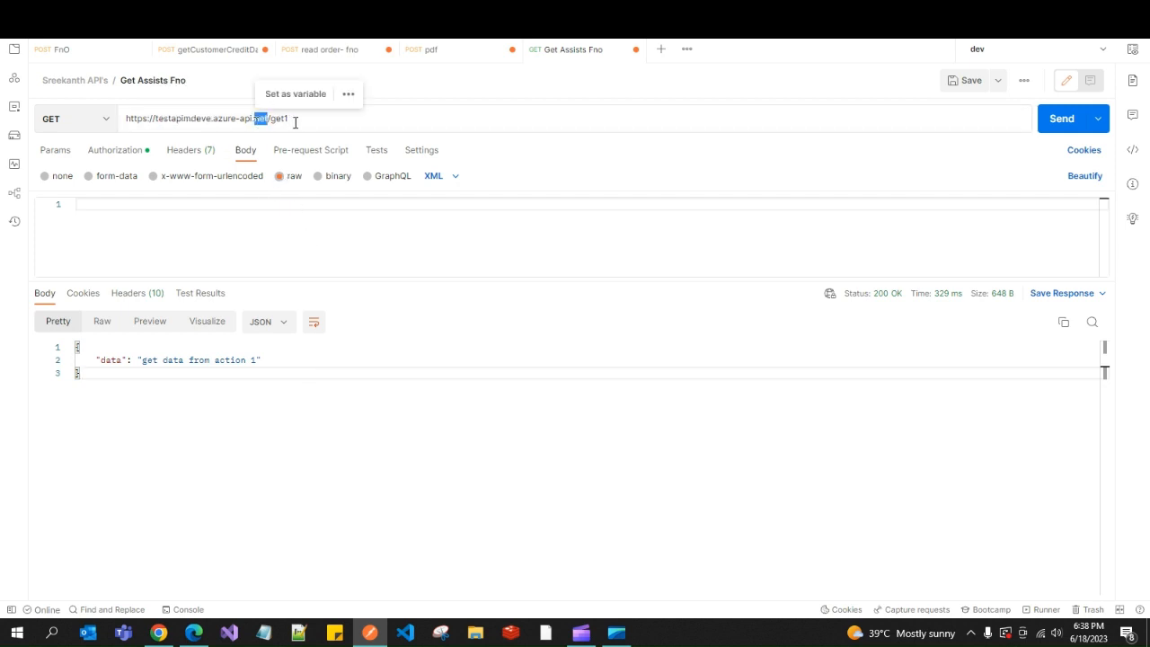
{"action": "left_click_drag", "start_coordinate": [295, 123], "coordinate": [124, 118]}
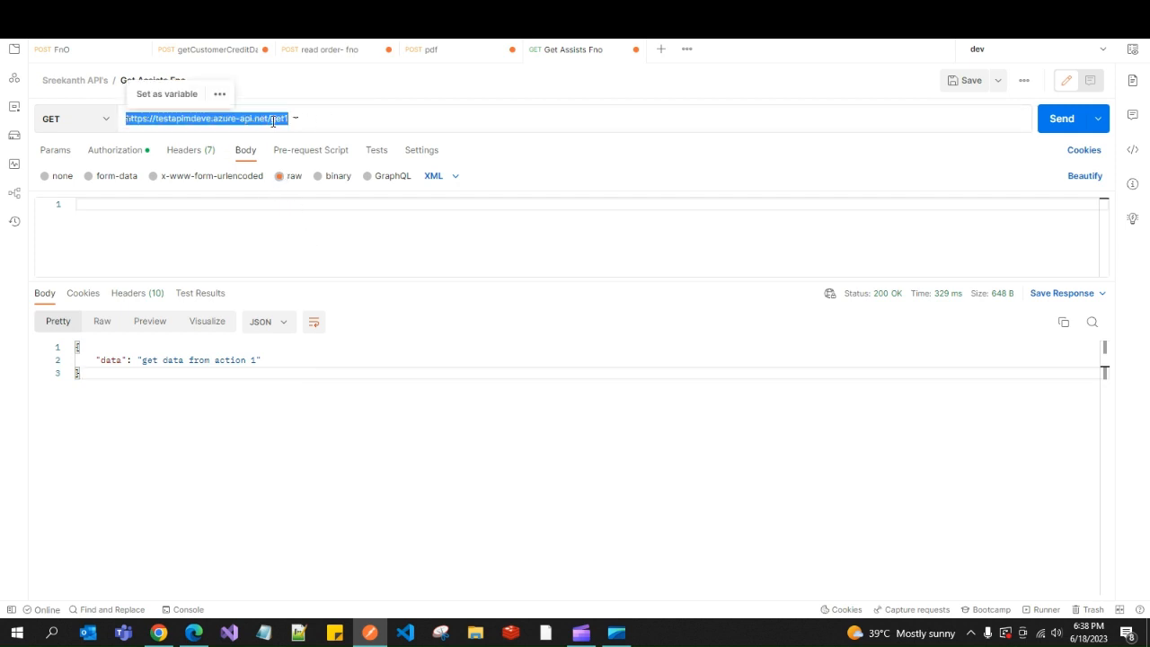
{"action": "left_click_drag", "start_coordinate": [309, 118], "coordinate": [129, 131]}
{"action": "key", "text": "alt+Tab"}
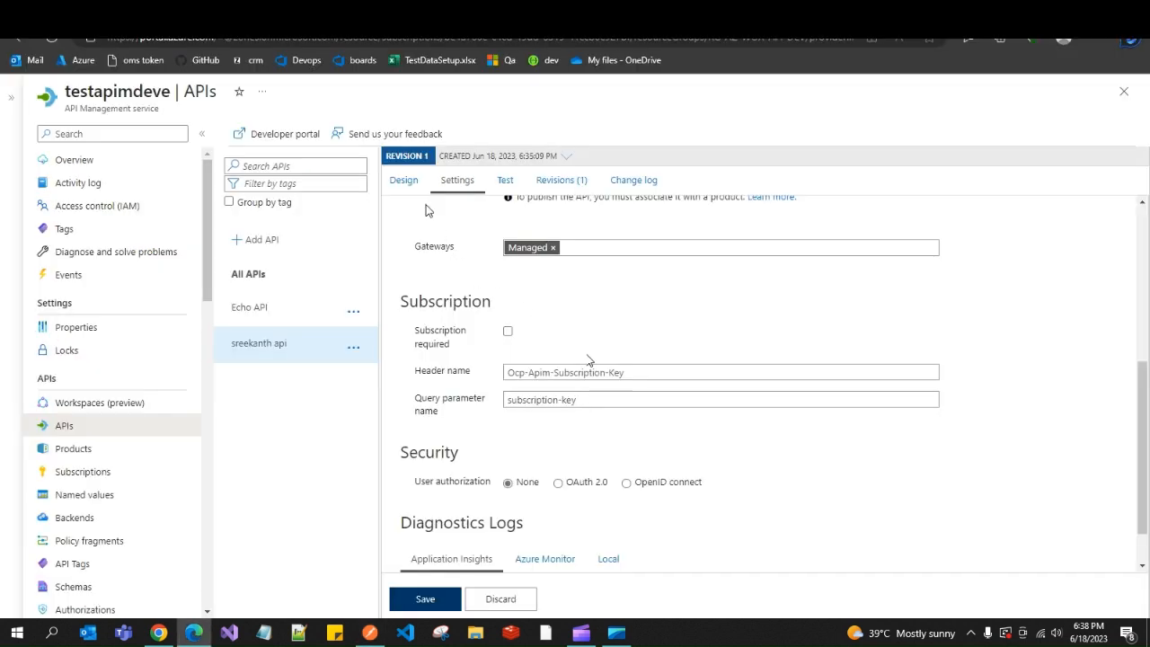
{"action": "scroll", "coordinate": [967, 386], "scroll_direction": "up", "scroll_amount": 4}
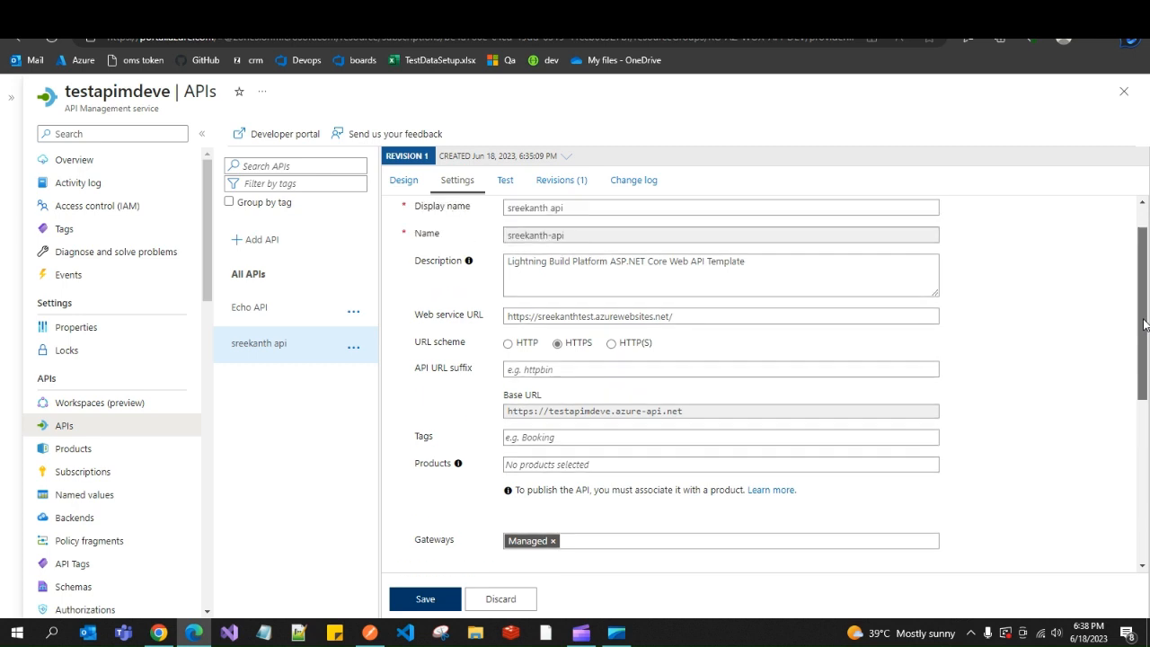
{"action": "left_click_drag", "start_coordinate": [683, 429], "coordinate": [519, 430]}
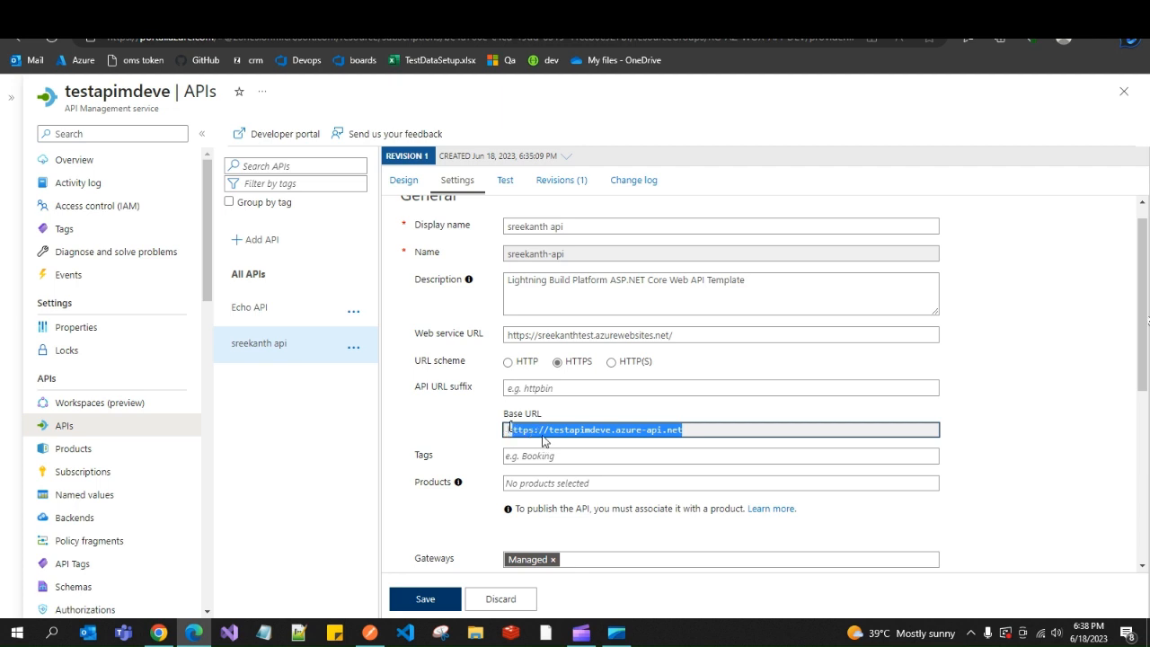
{"action": "left_click", "coordinate": [509, 334]}
{"action": "left_click_drag", "start_coordinate": [510, 334], "coordinate": [683, 339]}
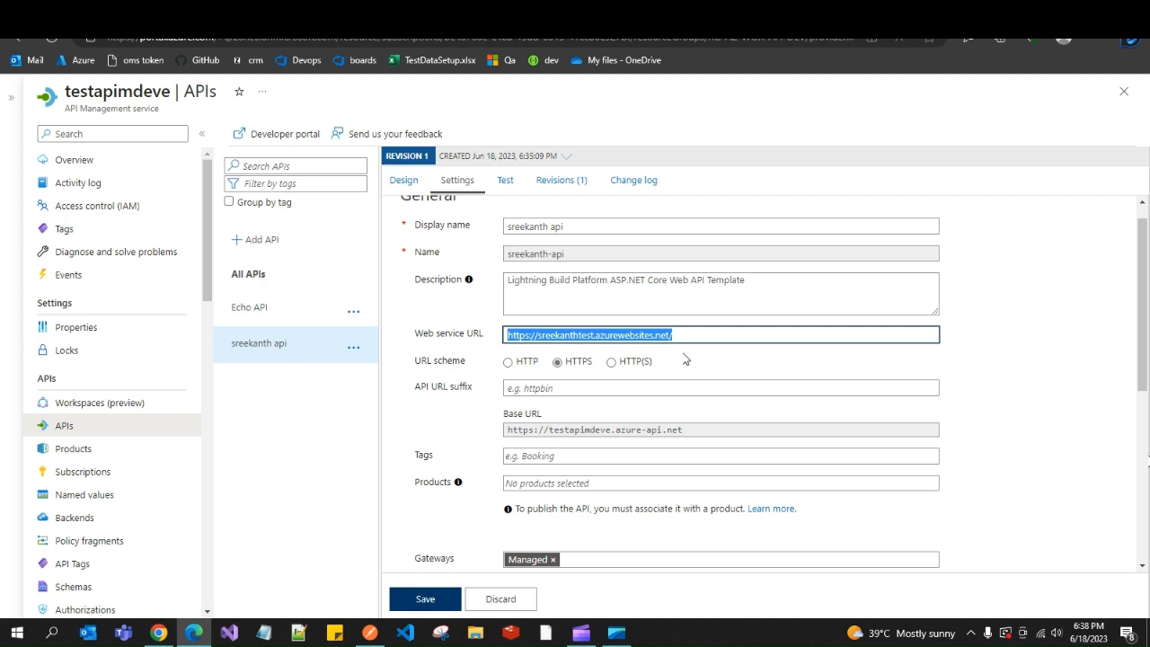
{"action": "left_click", "coordinate": [683, 357]}
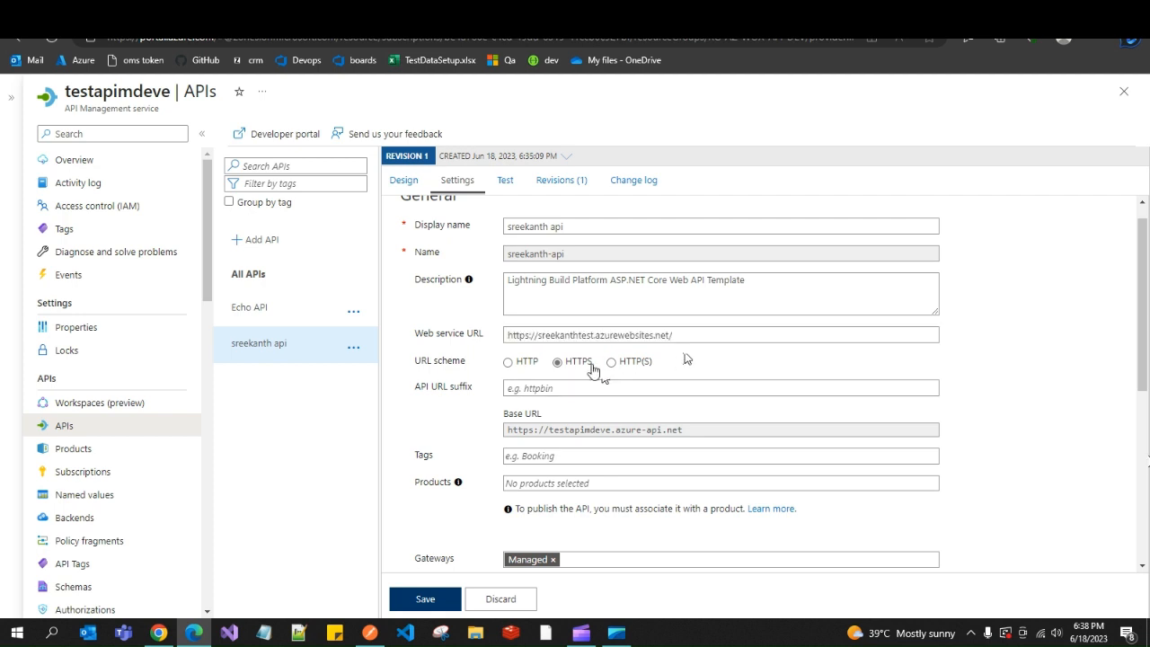
{"action": "left_click", "coordinate": [620, 338]}
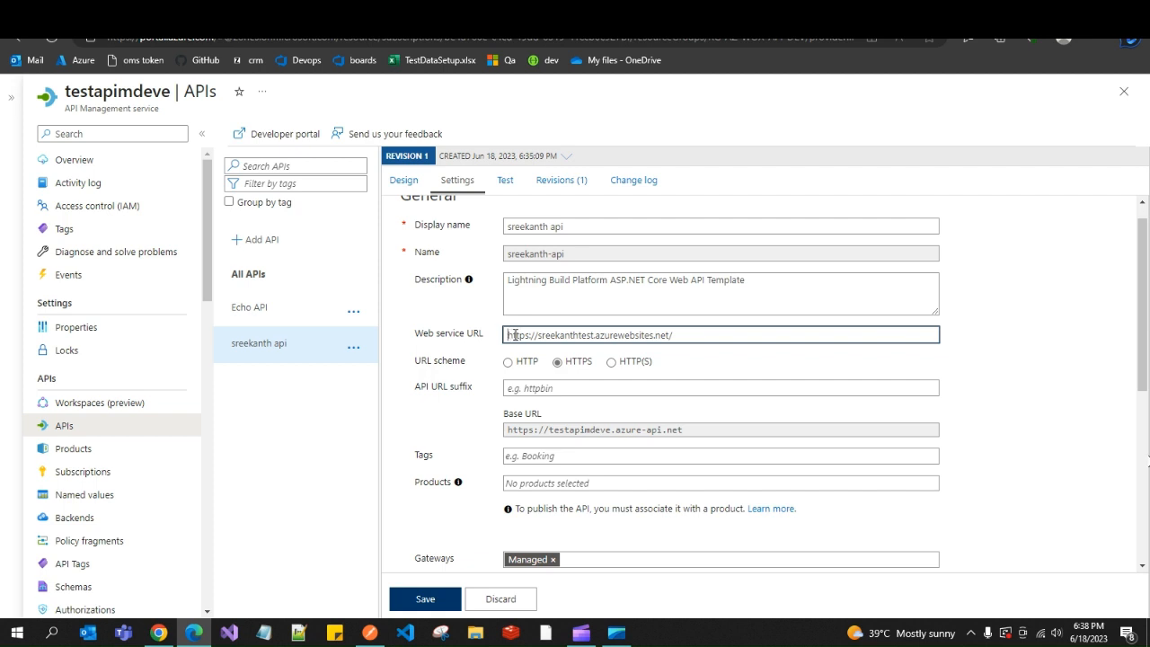
{"action": "left_click_drag", "start_coordinate": [513, 334], "coordinate": [688, 342]}
{"action": "left_click", "coordinate": [678, 364]}
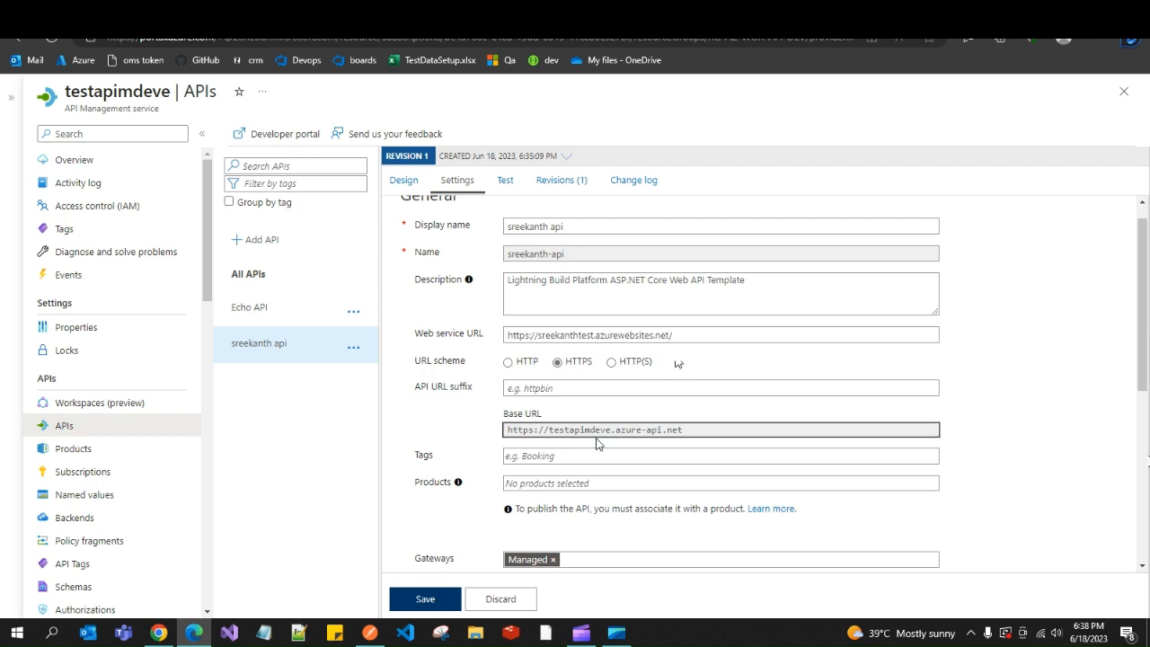
- Switch to Postman, review the get1 gateway URL, and enlarge the response area
{"action": "left_click", "coordinate": [371, 633]}
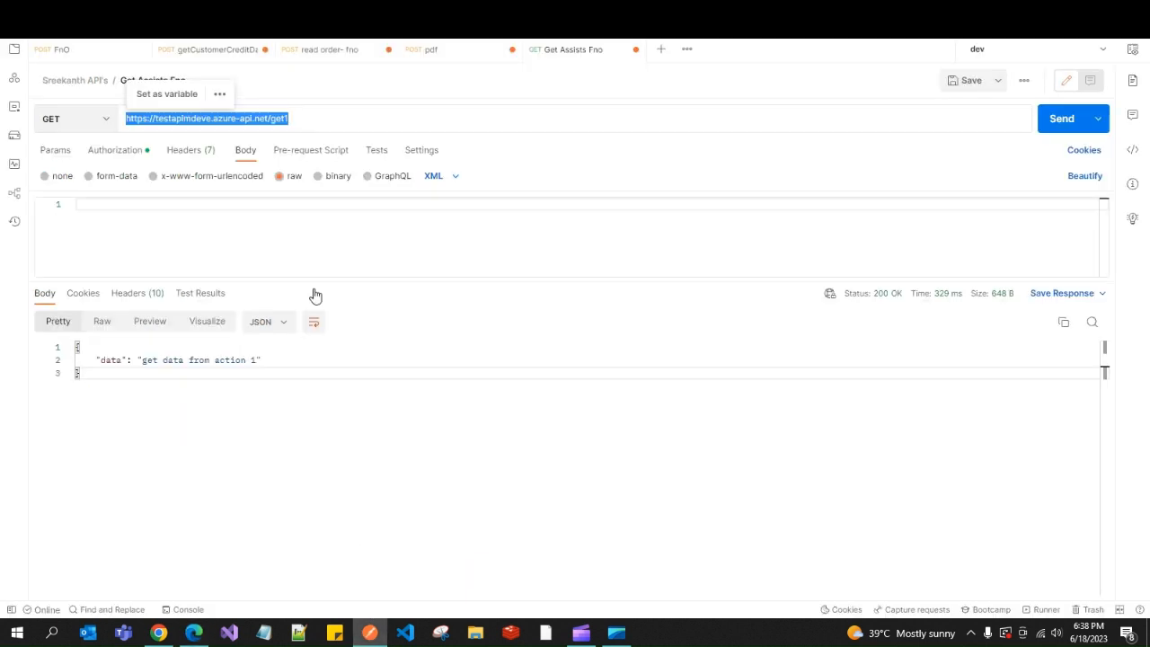
{"action": "left_click", "coordinate": [299, 121]}
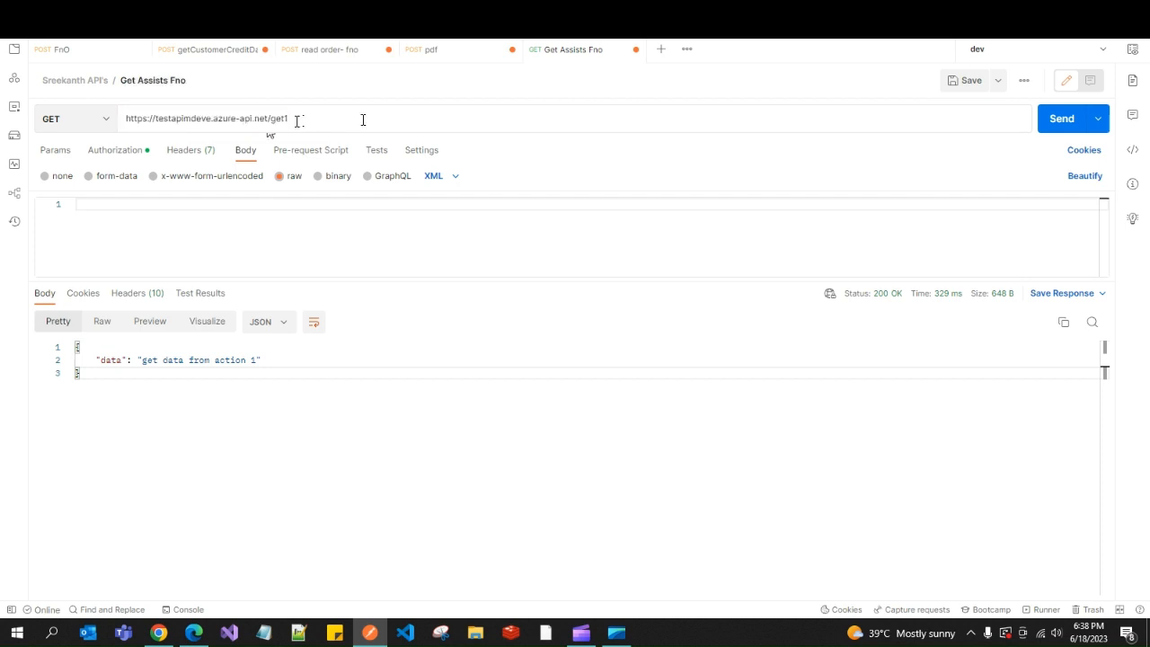
{"action": "left_click_drag", "start_coordinate": [362, 117], "coordinate": [128, 123]}
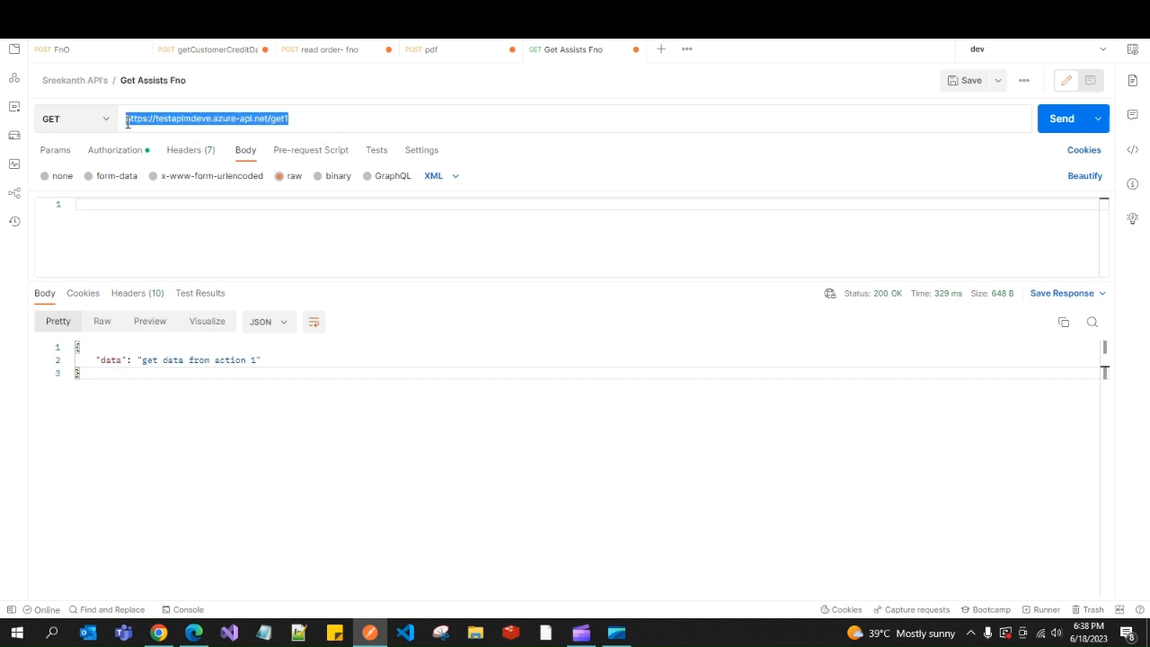
{"action": "left_click", "coordinate": [163, 259]}
{"action": "left_click_drag", "start_coordinate": [227, 279], "coordinate": [225, 247]}
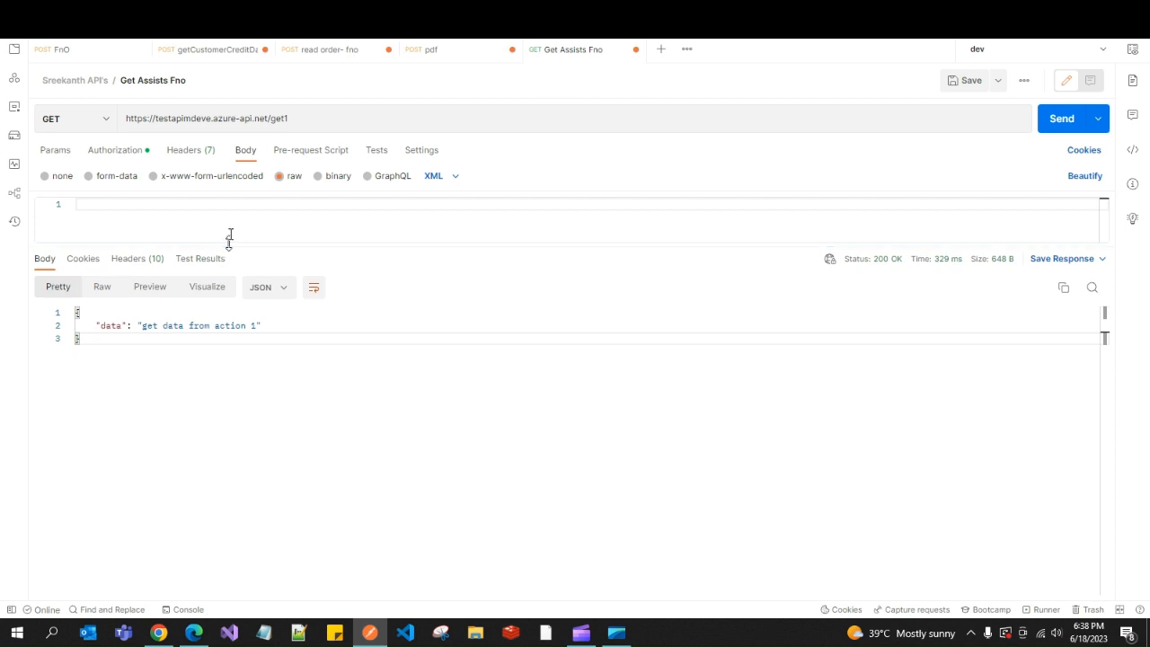
- Back in the browser, check the API's Web service URL and execute get1 directly from the Web API's Swagger page
{"action": "key", "text": "alt+Tab"}
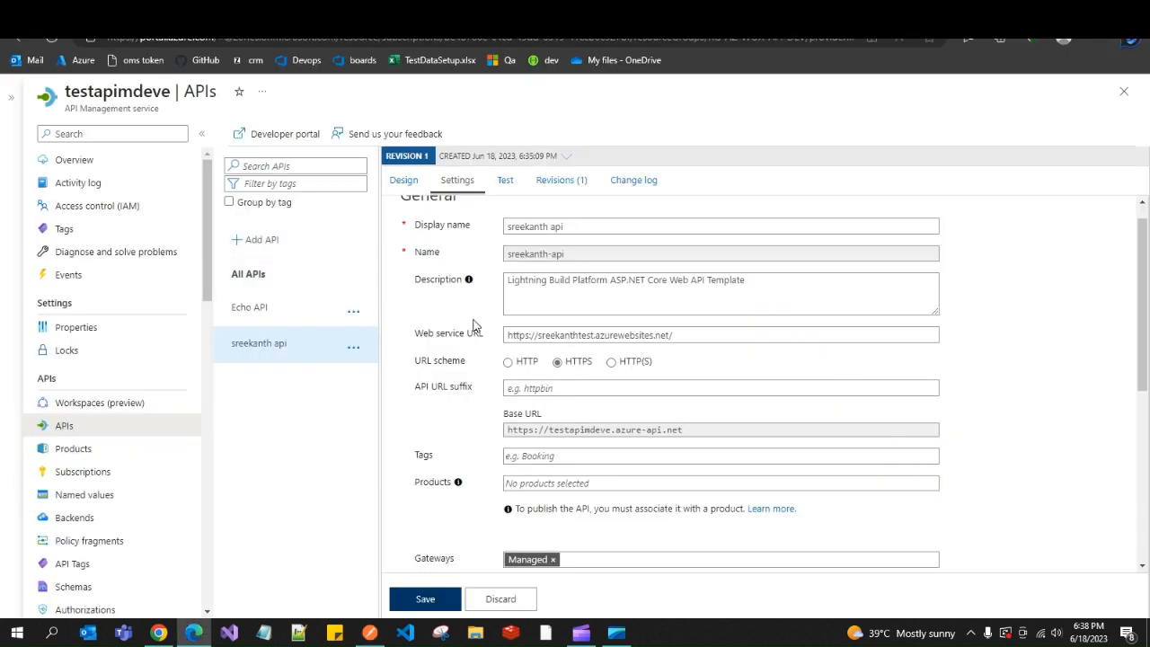
{"action": "left_click_drag", "start_coordinate": [681, 335], "coordinate": [611, 336]}
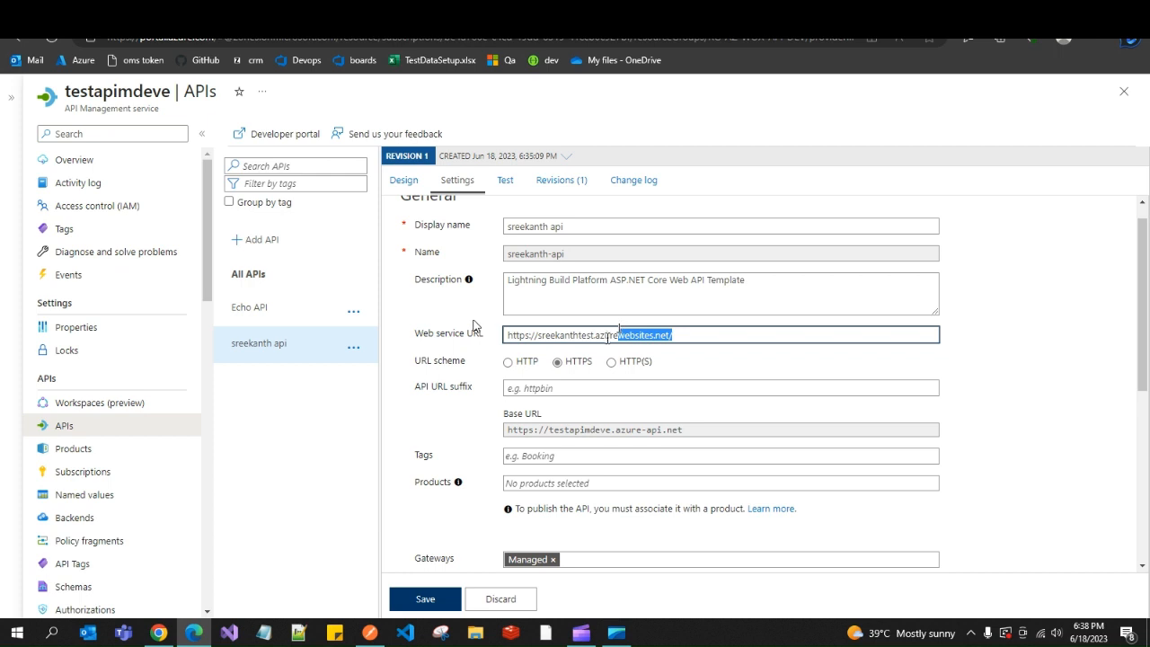
{"action": "left_click", "coordinate": [486, 16]}
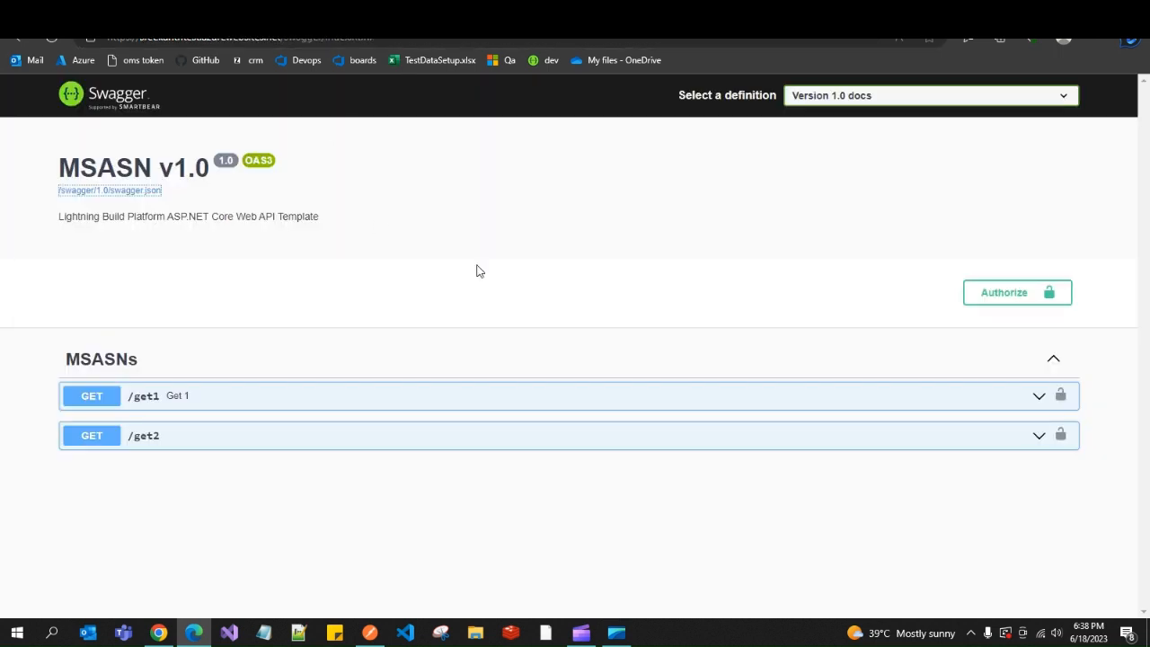
{"action": "left_click", "coordinate": [560, 411]}
{"action": "scroll", "coordinate": [1105, 314], "scroll_direction": "down", "scroll_amount": 3}
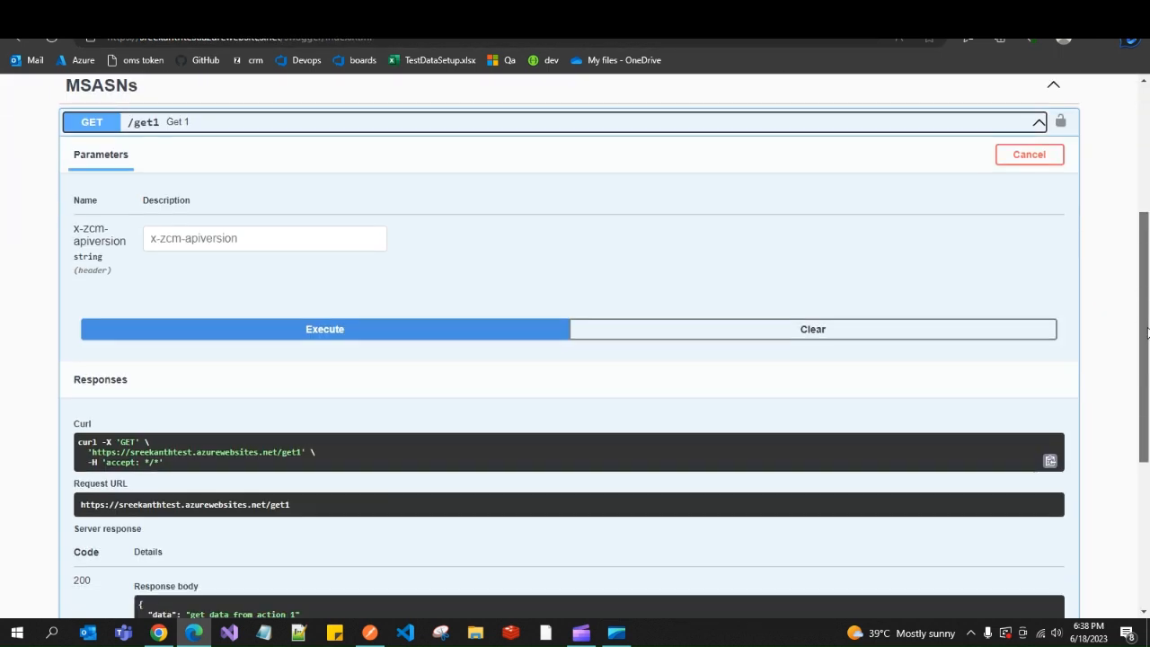
{"action": "scroll", "coordinate": [1105, 313], "scroll_direction": "up", "scroll_amount": 1}
{"action": "left_click", "coordinate": [426, 380]}
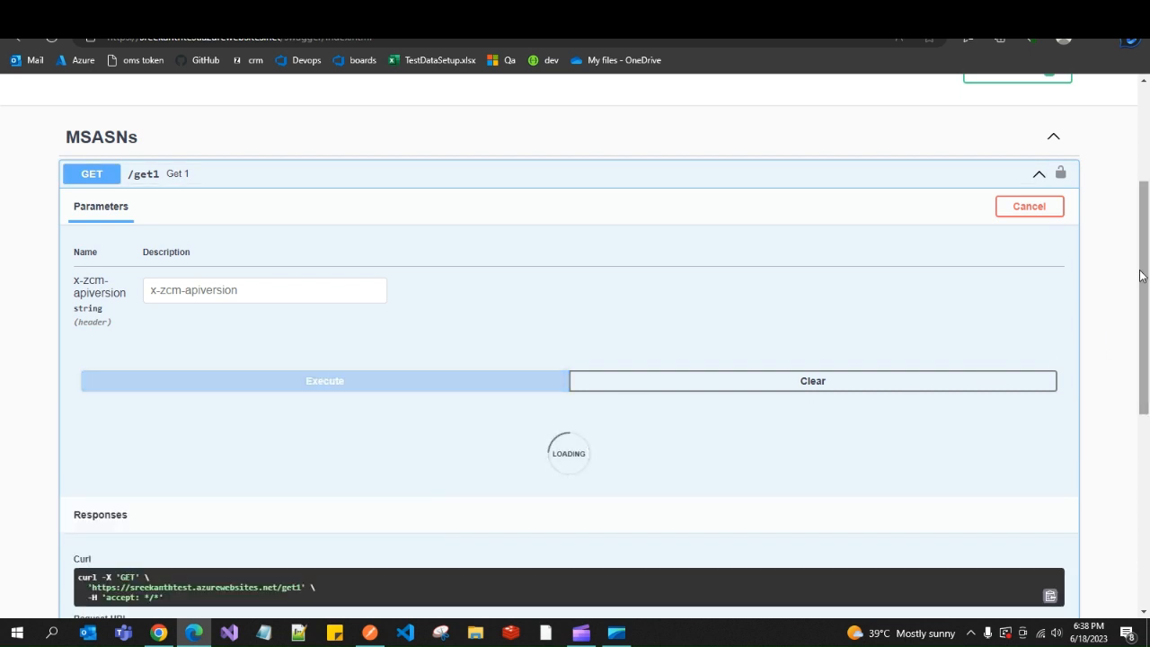
{"action": "scroll", "coordinate": [1136, 361], "scroll_direction": "down", "scroll_amount": 2}
{"action": "scroll", "coordinate": [1137, 360], "scroll_direction": "down", "scroll_amount": 2}
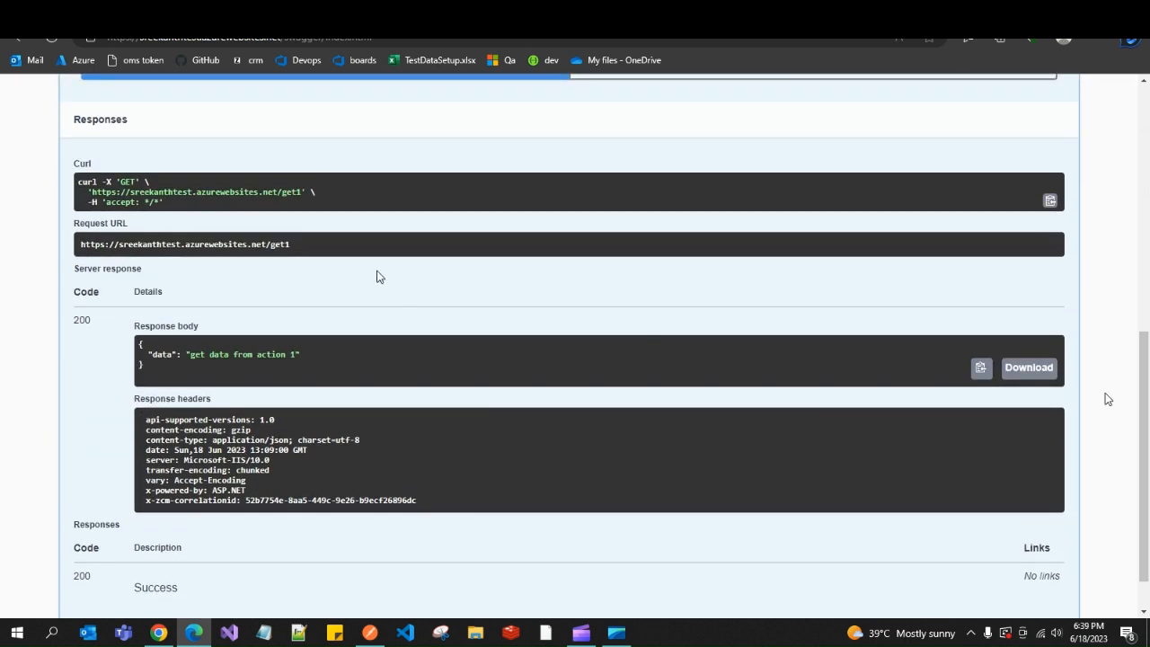
- Copy the backend get1 request URL from Swagger into the Postman request, send it, and check the URL against the response data
{"action": "left_click_drag", "start_coordinate": [306, 249], "coordinate": [78, 254]}
{"action": "key", "text": "ctrl+c"}
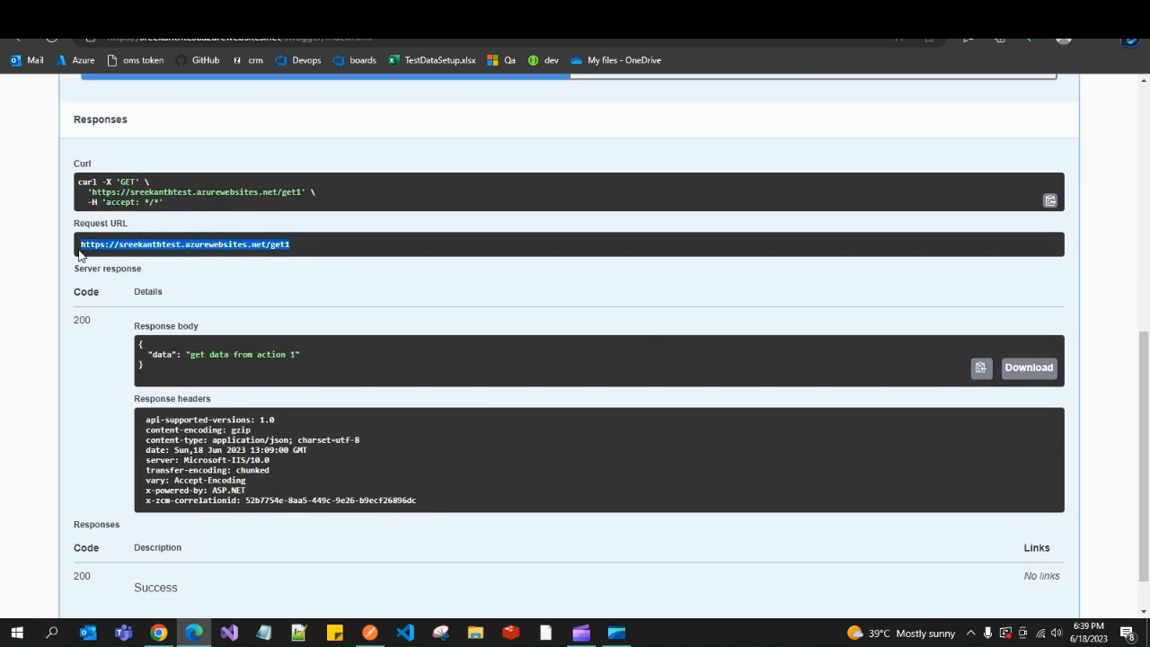
{"action": "left_click", "coordinate": [369, 633]}
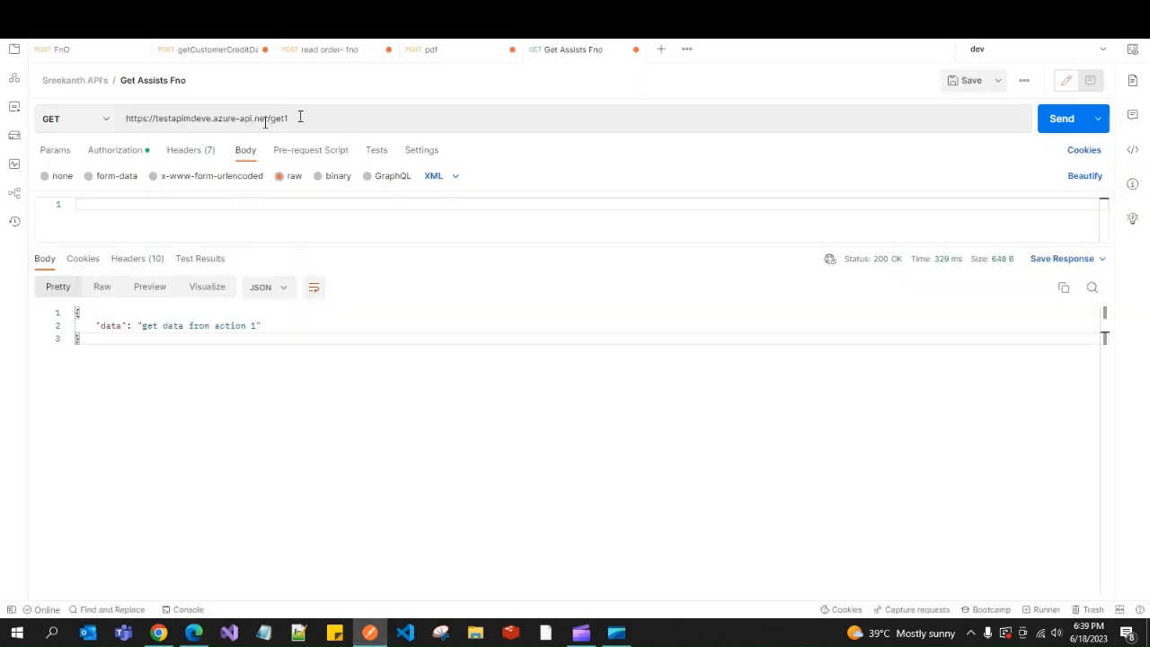
{"action": "left_click_drag", "start_coordinate": [300, 117], "coordinate": [120, 115]}
{"action": "key", "text": "ctrl+v"}
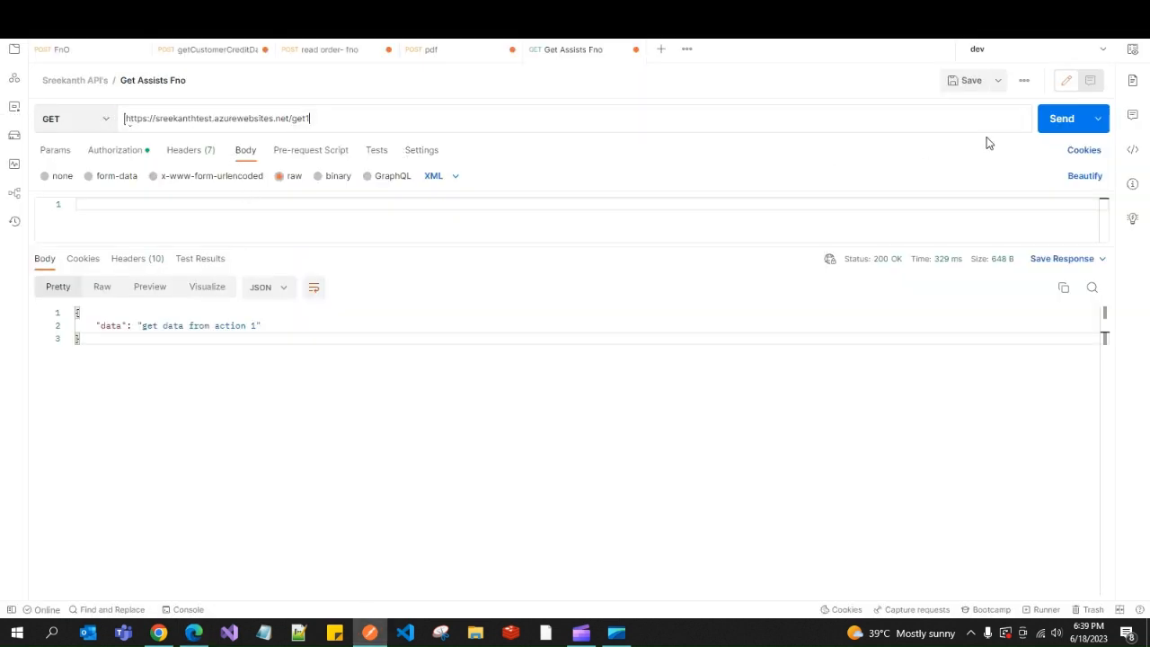
{"action": "left_click", "coordinate": [1042, 118]}
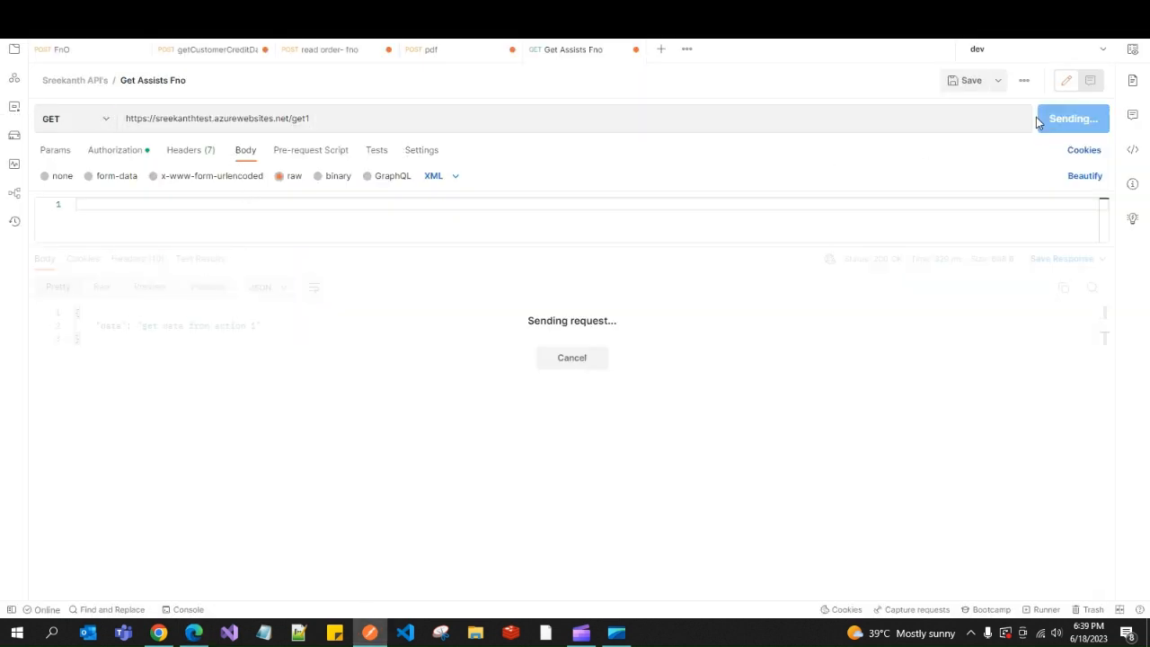
{"action": "double_click", "coordinate": [193, 120]}
{"action": "double_click", "coordinate": [267, 120]}
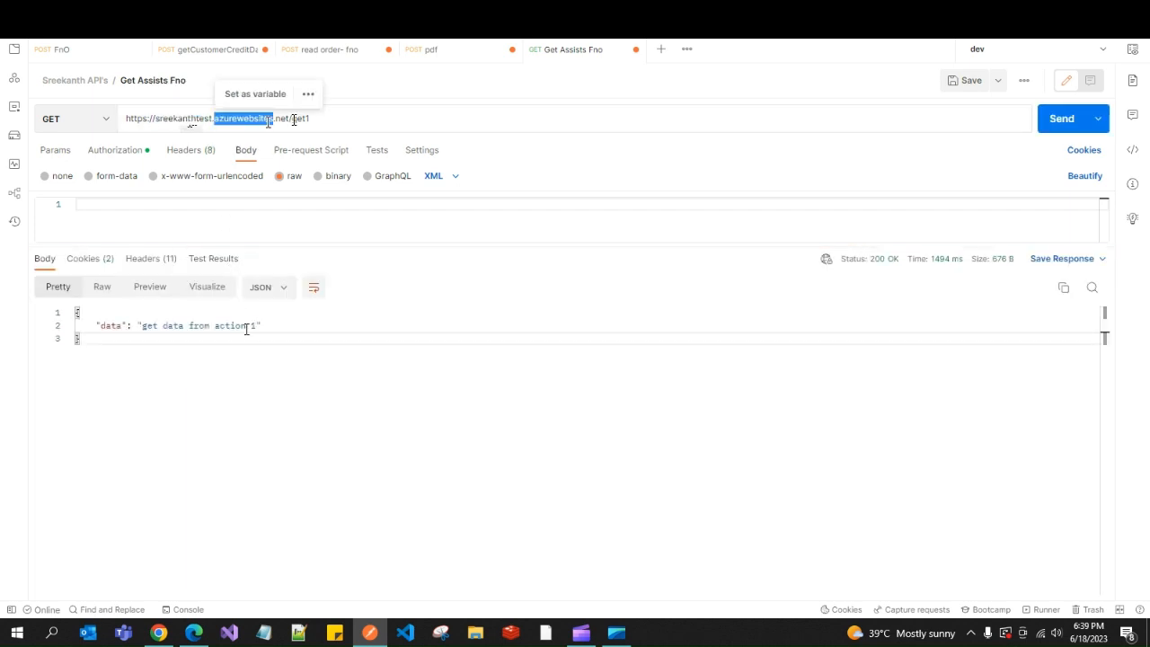
{"action": "double_click", "coordinate": [300, 118]}
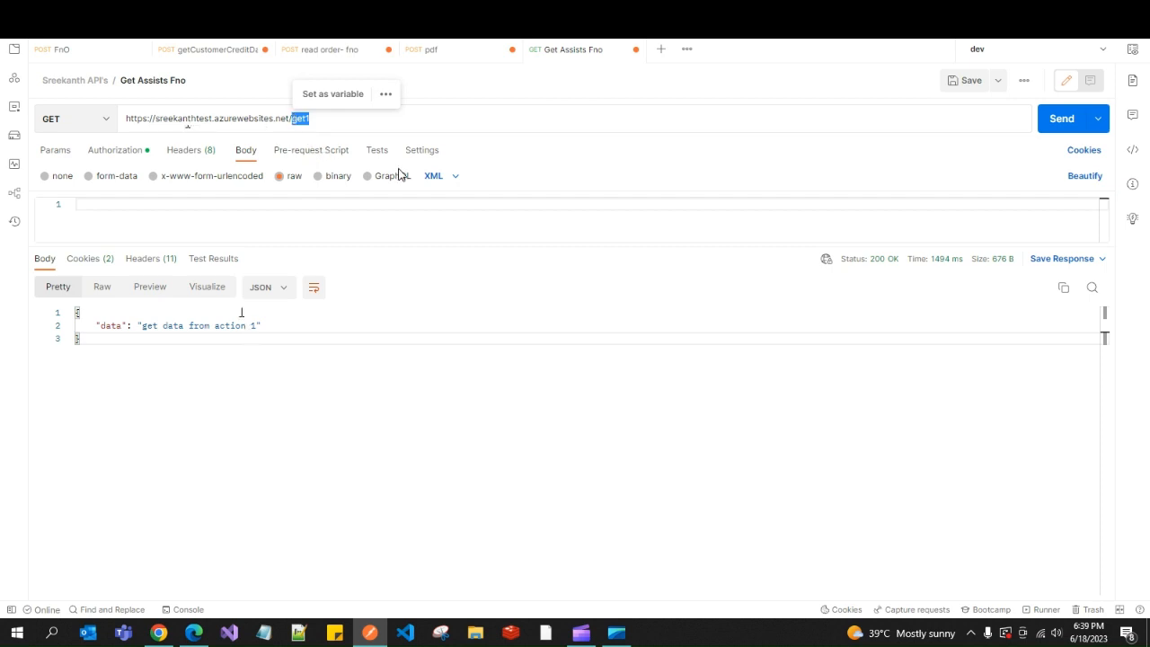
{"action": "key", "text": "ctrl+a"}
{"action": "type", "text": "https://testapimdeve.azure-api.net/get1"}
{"action": "left_click_drag", "start_coordinate": [347, 120], "coordinate": [123, 122]}
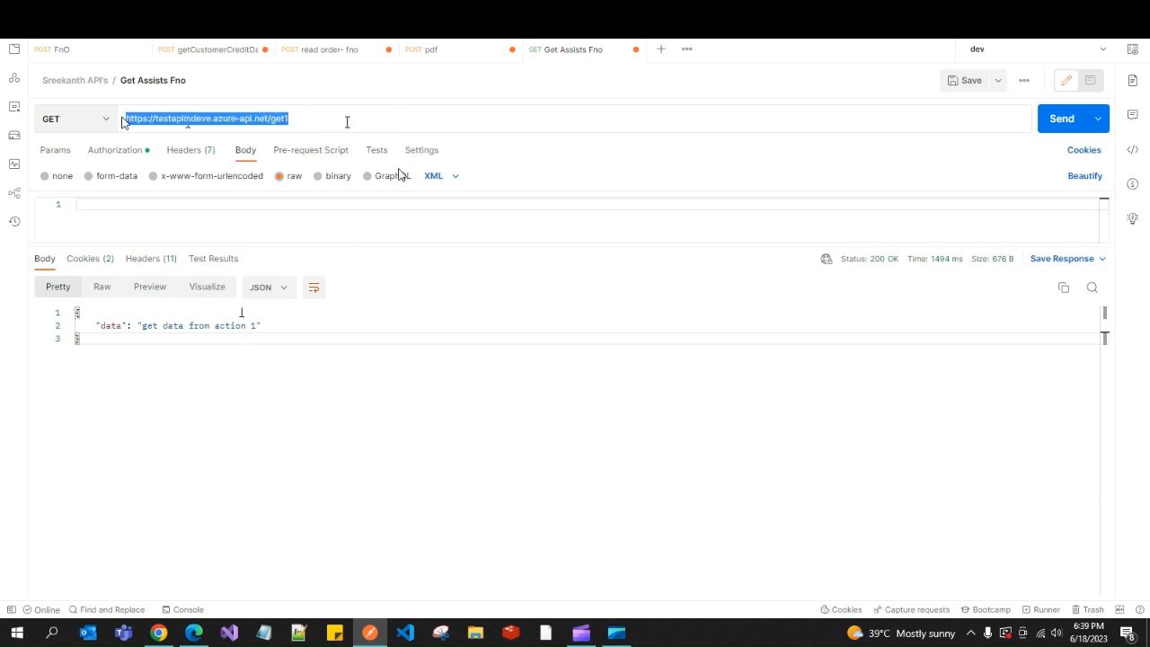
{"action": "left_click", "coordinate": [1069, 121]}
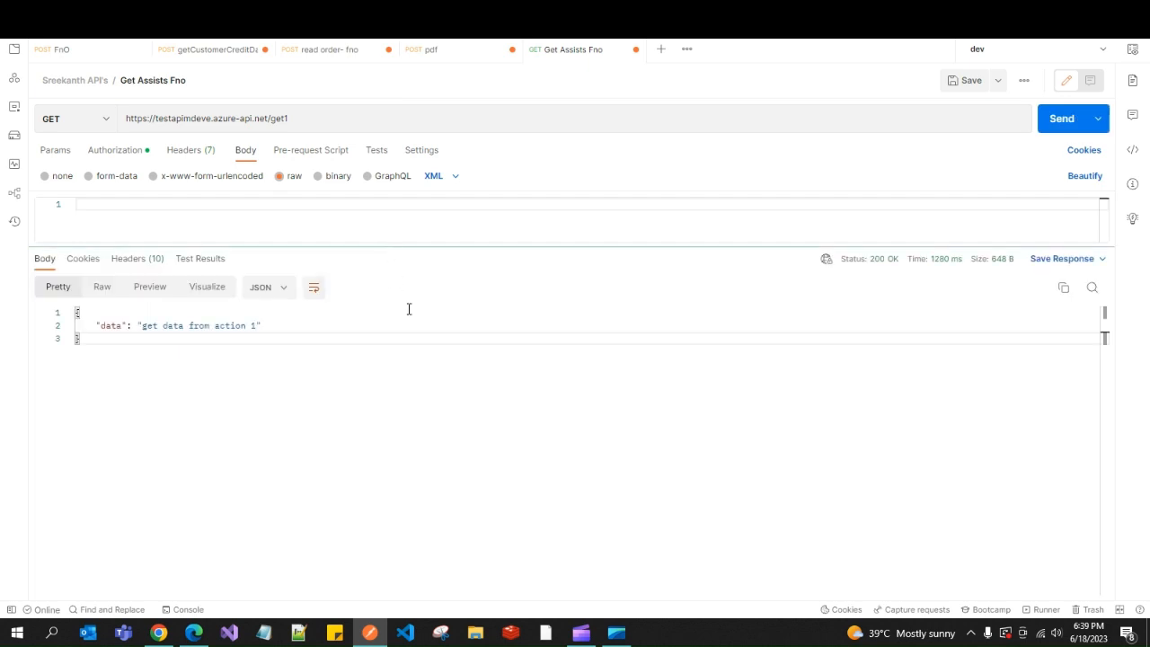
{"action": "left_click_drag", "start_coordinate": [390, 248], "coordinate": [390, 264]}
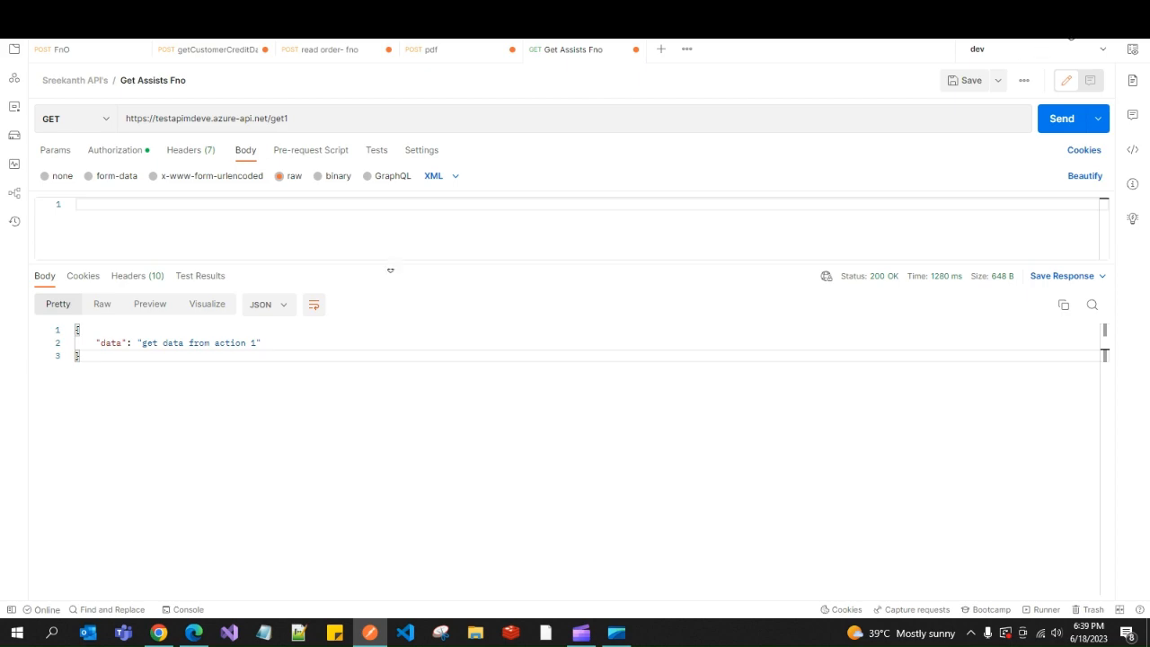
{"action": "key", "text": "alt+Tab"}
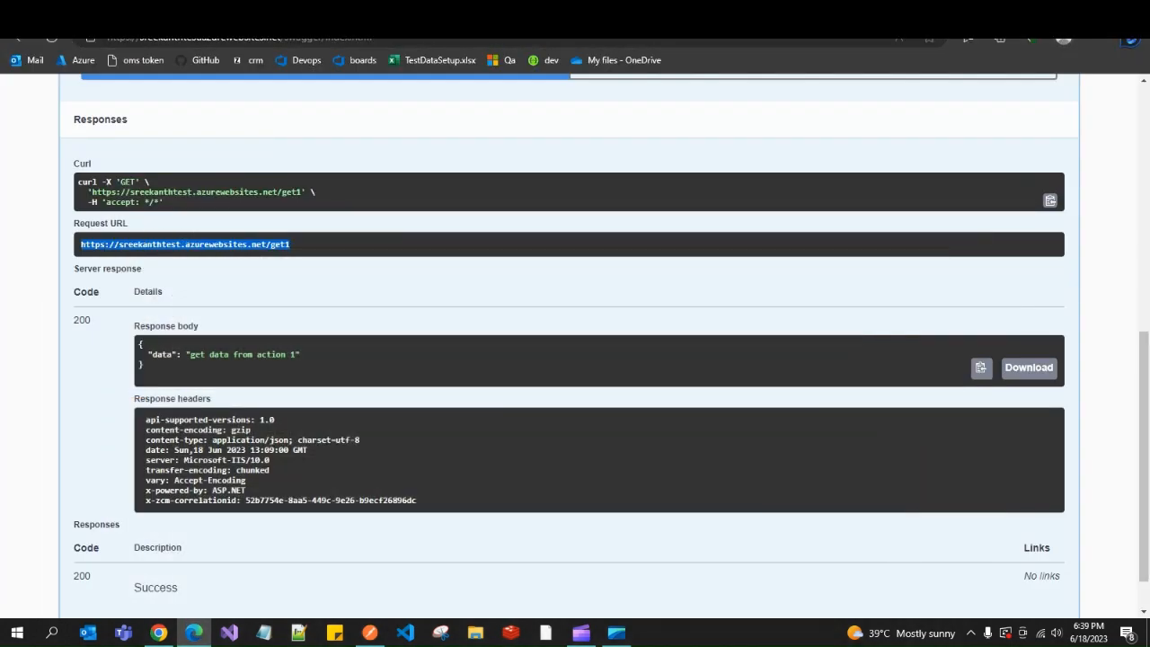
- Return to the Azure portal and review the imported API's design, backend HTTP(s) endpoint and general settings
{"action": "key", "text": "ctrl+Tab"}
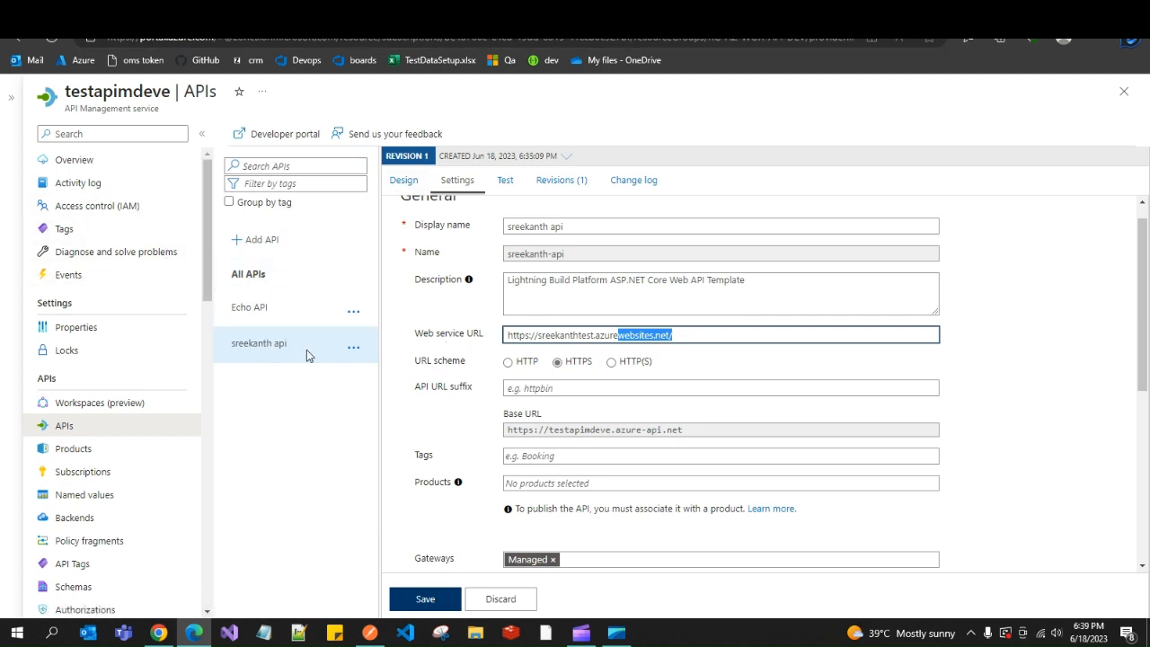
{"action": "left_click", "coordinate": [259, 347]}
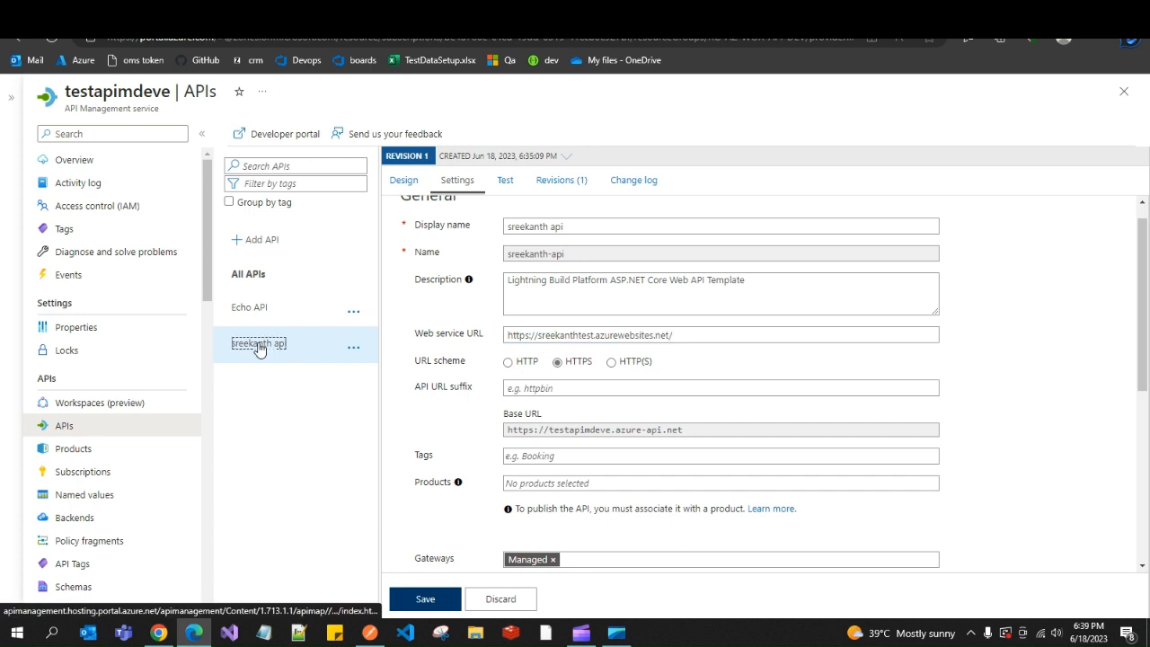
{"action": "left_click", "coordinate": [404, 181]}
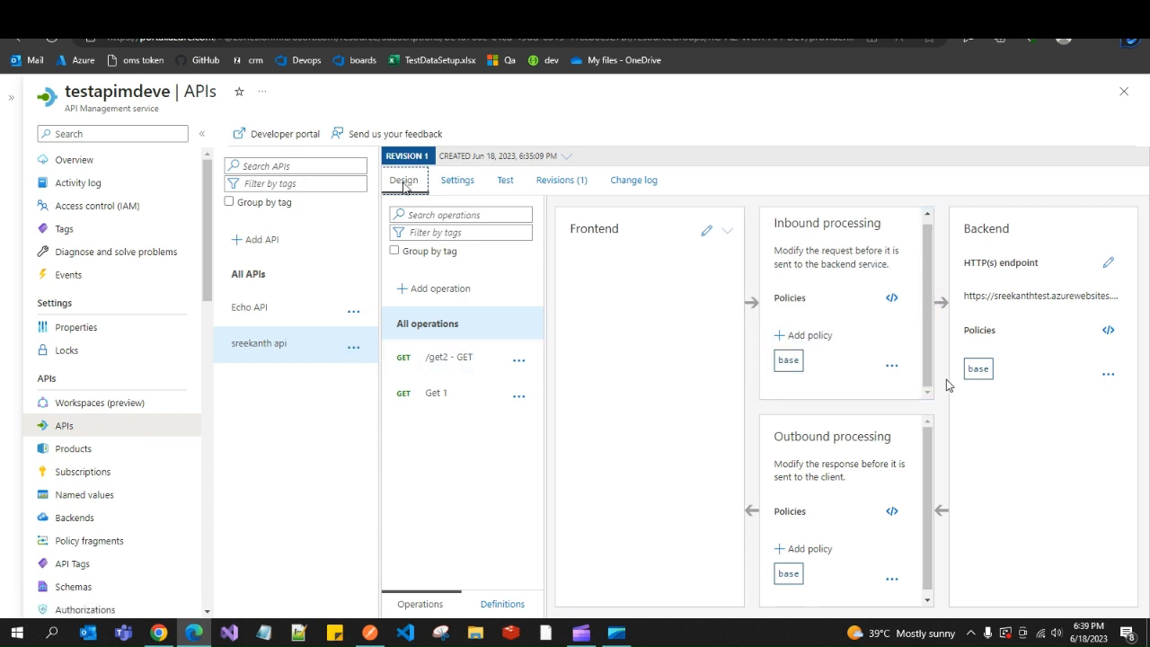
{"action": "left_click_drag", "start_coordinate": [972, 295], "coordinate": [1092, 299]}
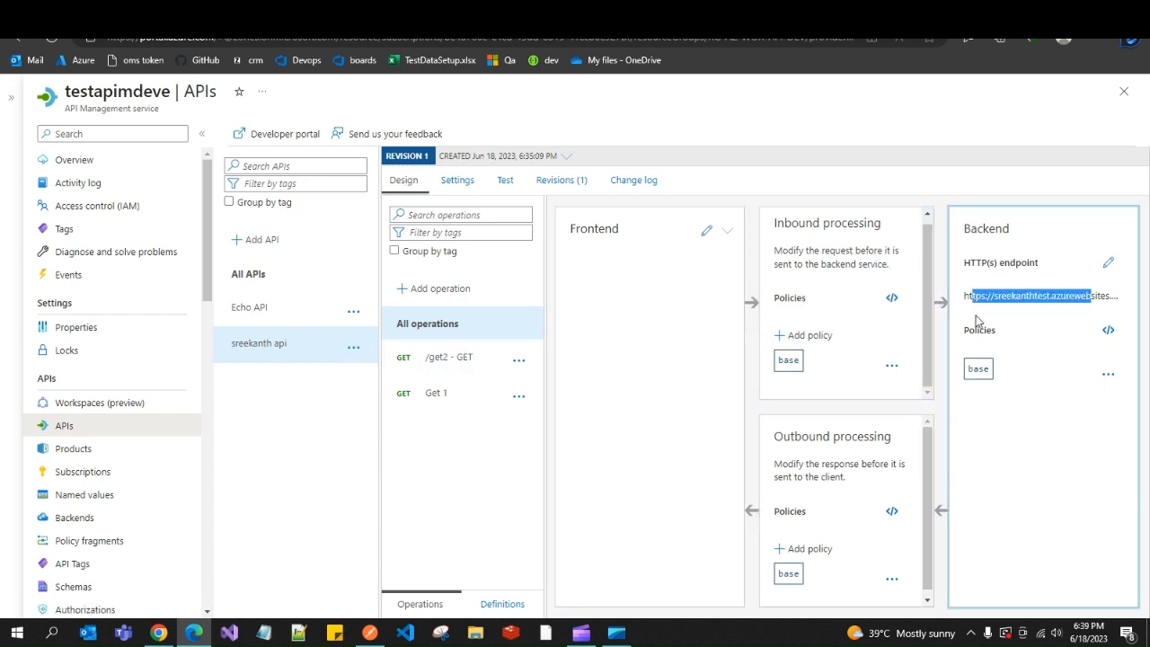
{"action": "left_click", "coordinate": [666, 356]}
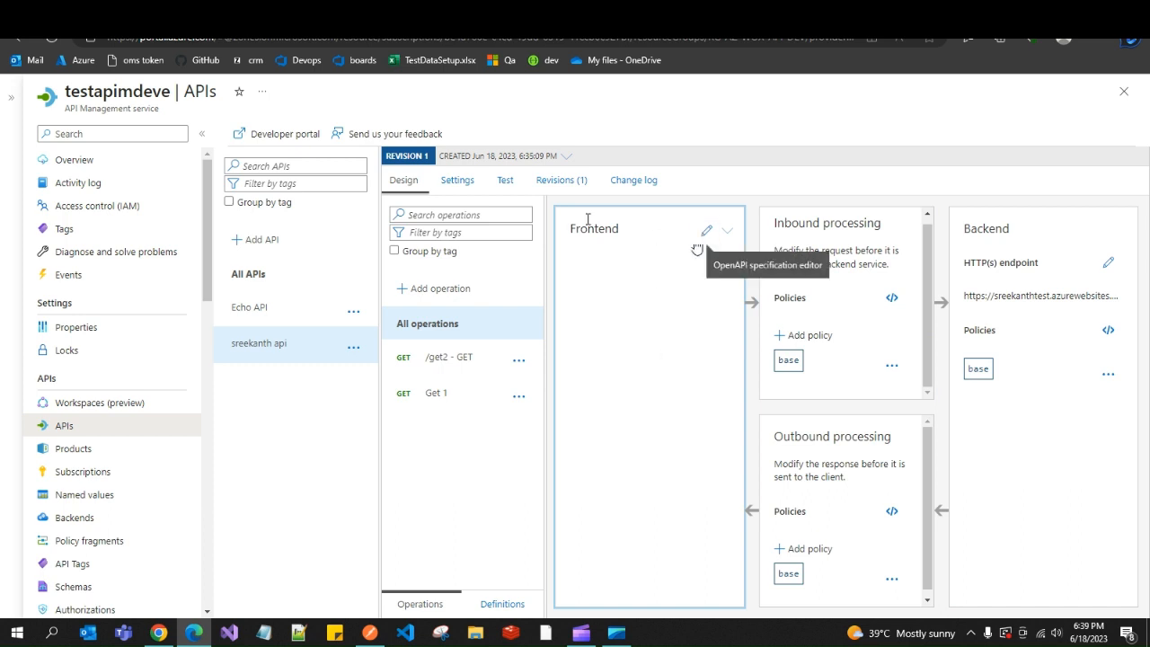
{"action": "left_click", "coordinate": [460, 181]}
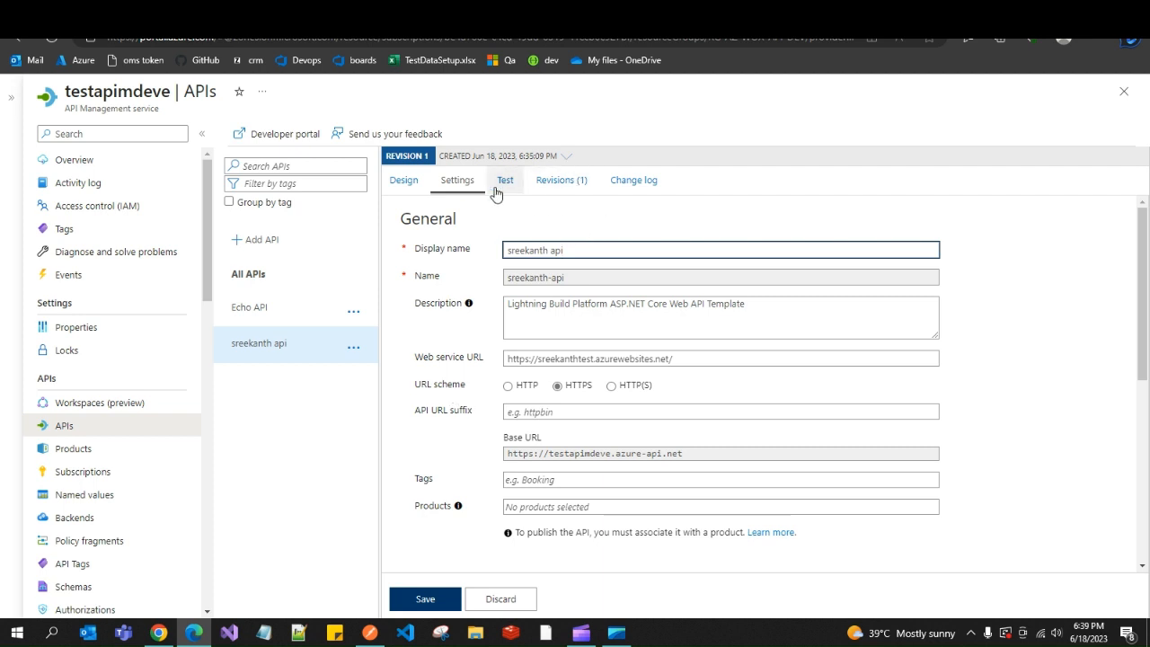
- Create a new revision of the imported API with the description "gsadfds"
{"action": "left_click", "coordinate": [568, 183]}
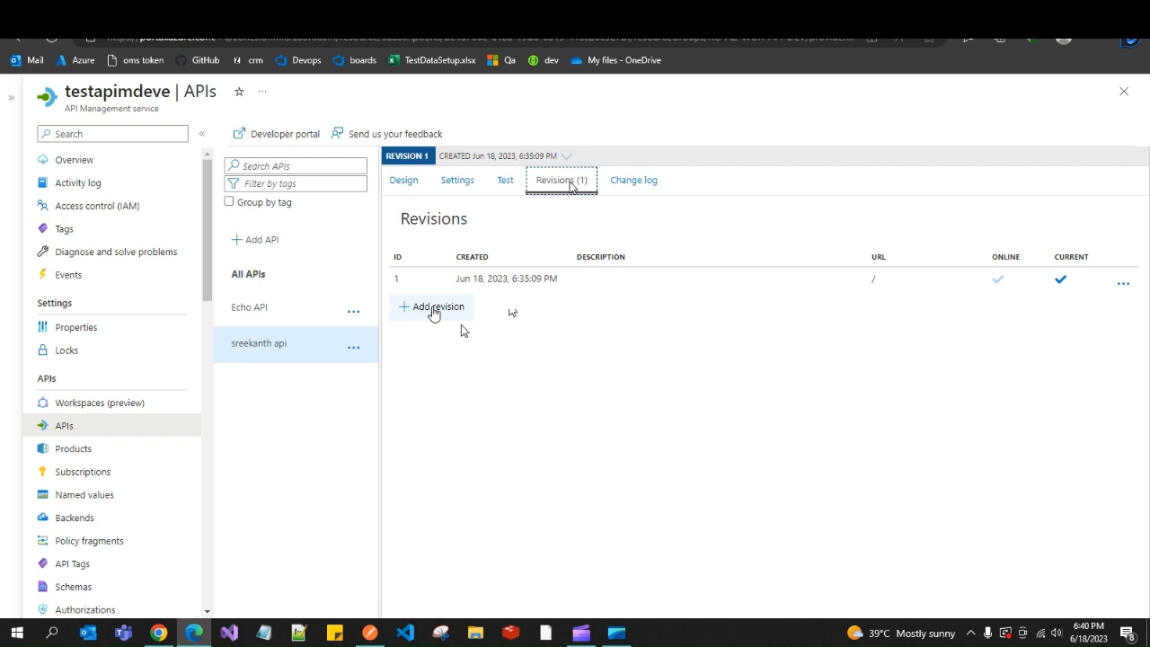
{"action": "left_click", "coordinate": [433, 308]}
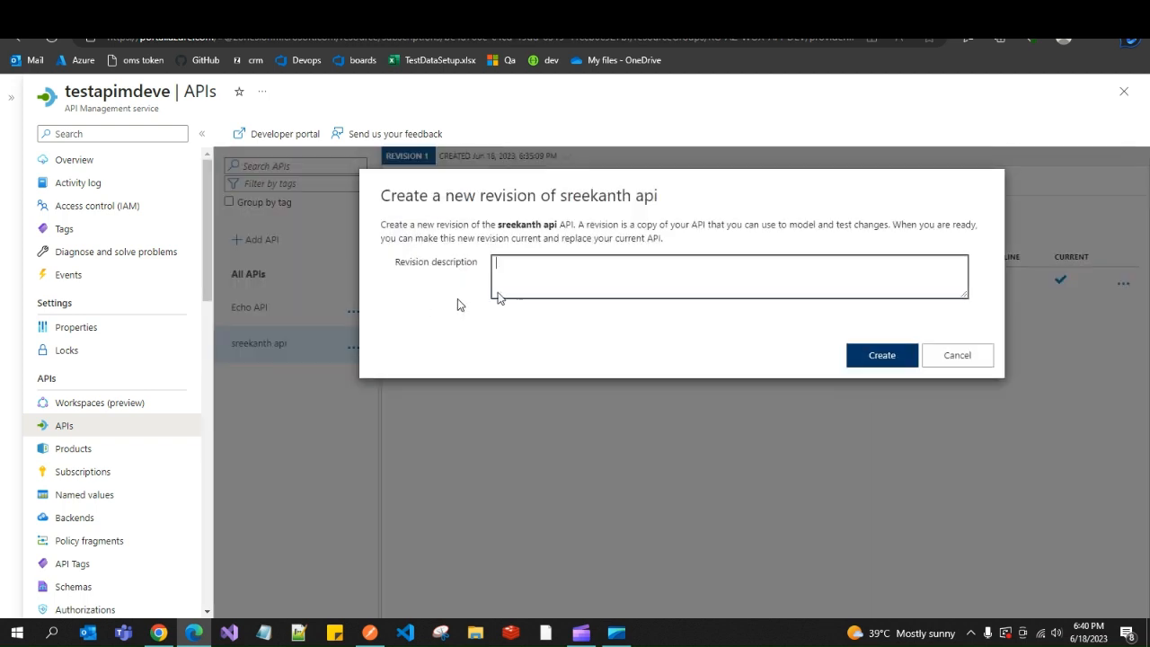
{"action": "type", "text": "gsadfds"}
{"action": "left_click", "coordinate": [890, 357]}
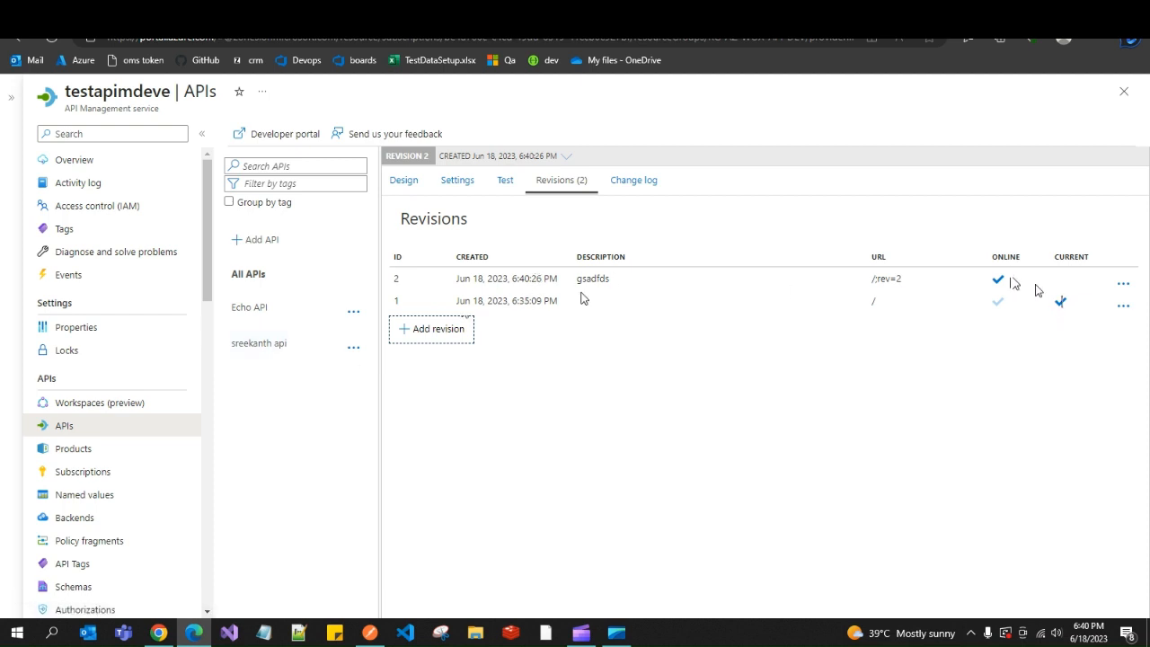
- Make revision 2 the current revision of the API without posting a change log note
{"action": "left_click", "coordinate": [1123, 283]}
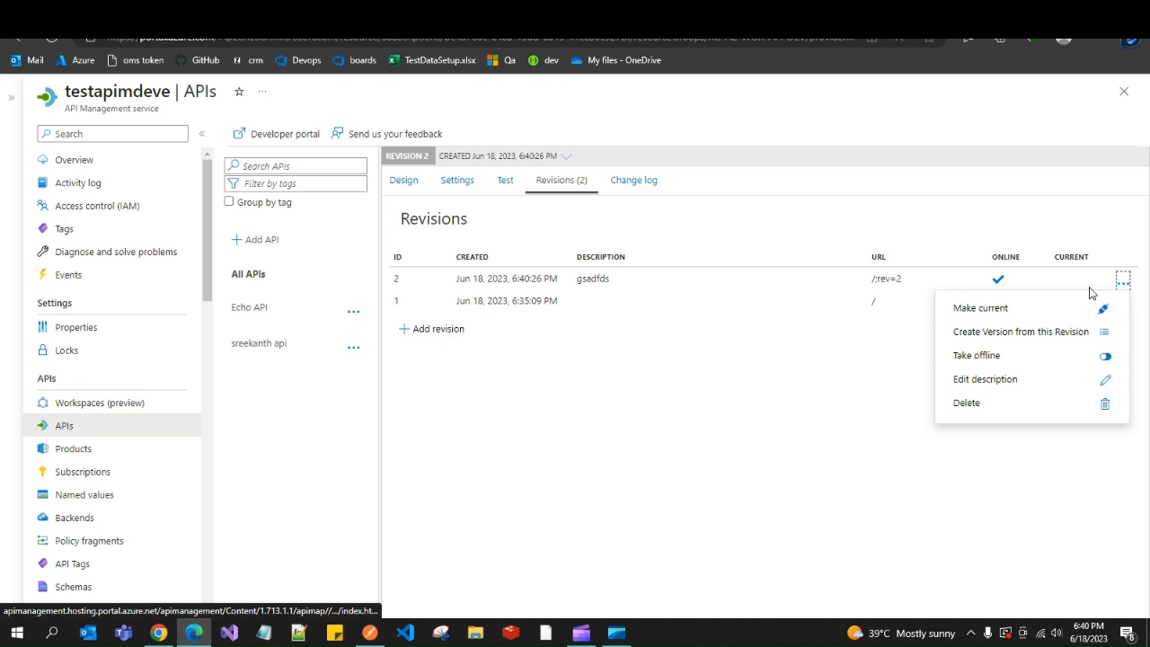
{"action": "left_click", "coordinate": [1027, 310]}
{"action": "left_click", "coordinate": [878, 392]}
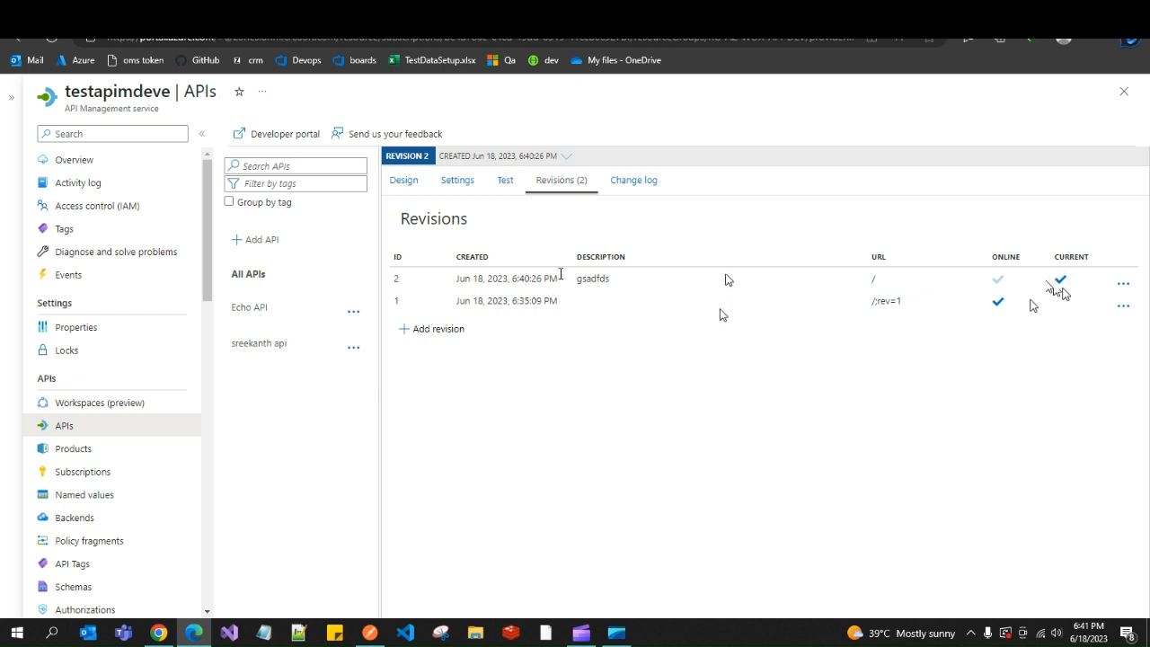
- Switch the API's current revision back to revision 1 without posting a change log note
{"action": "left_click", "coordinate": [1123, 306]}
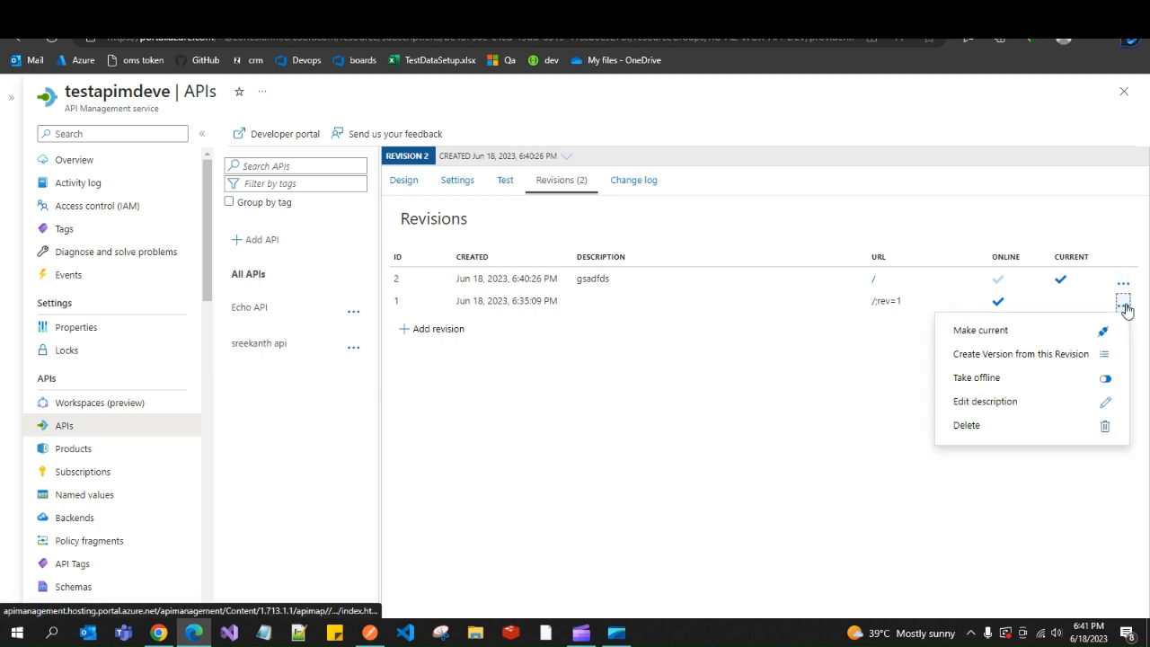
{"action": "left_click", "coordinate": [1039, 336]}
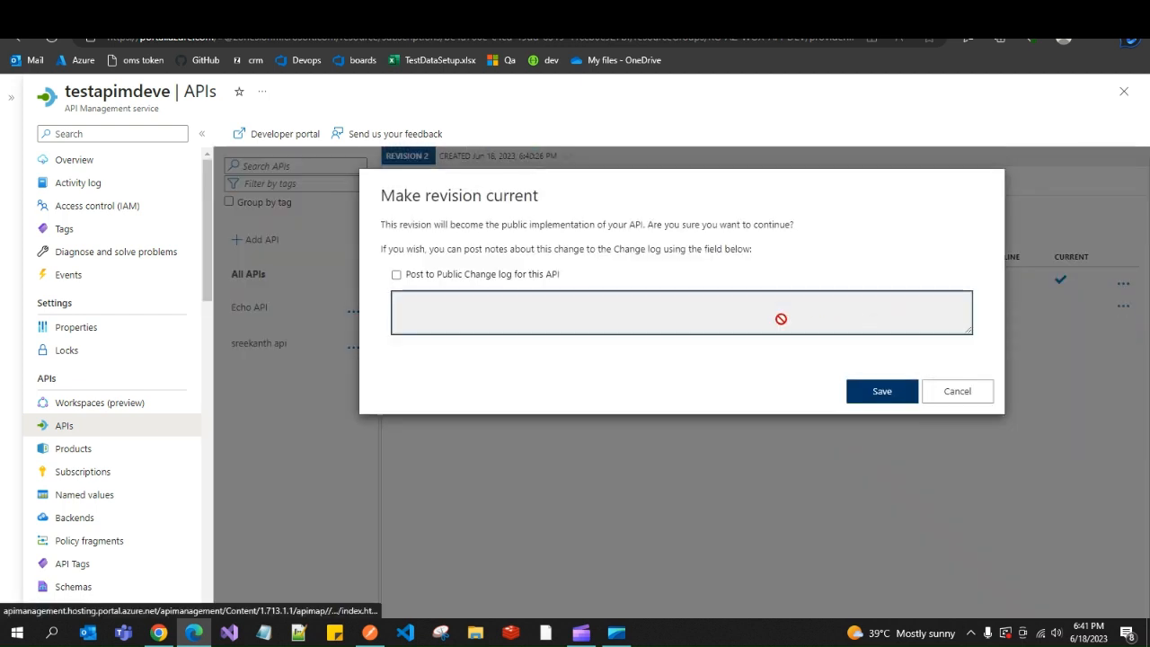
{"action": "left_click", "coordinate": [877, 393]}
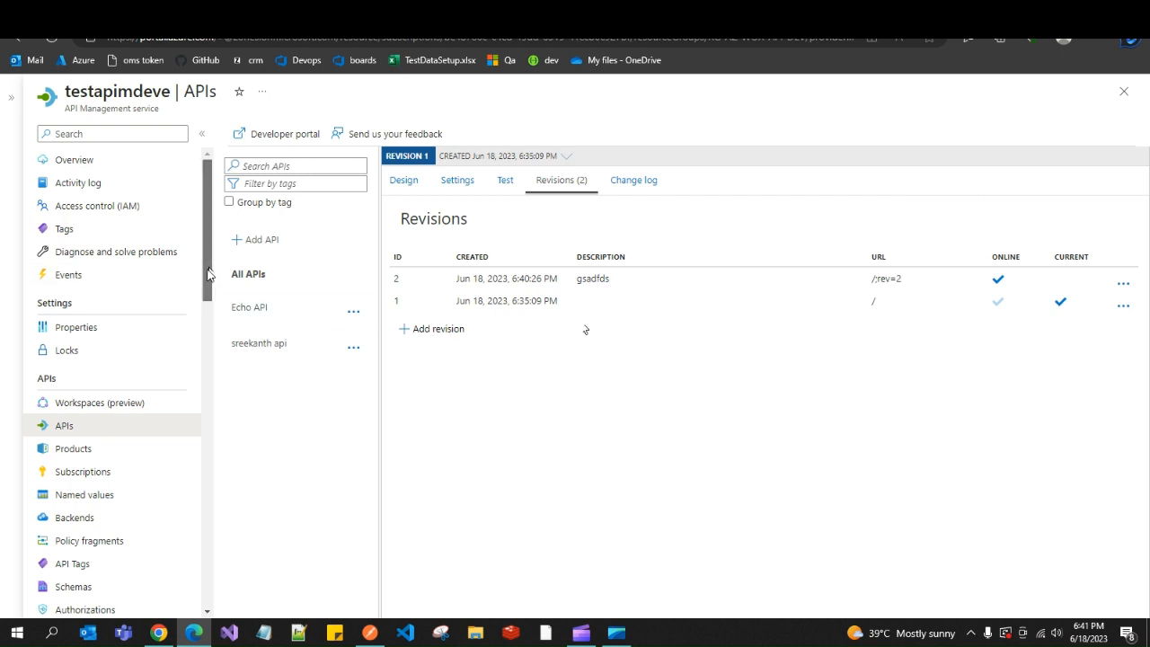
- Examine the available ways to add an API, including the options for creating one from an Azure resource
{"action": "scroll", "coordinate": [204, 296], "scroll_direction": "down", "scroll_amount": 1}
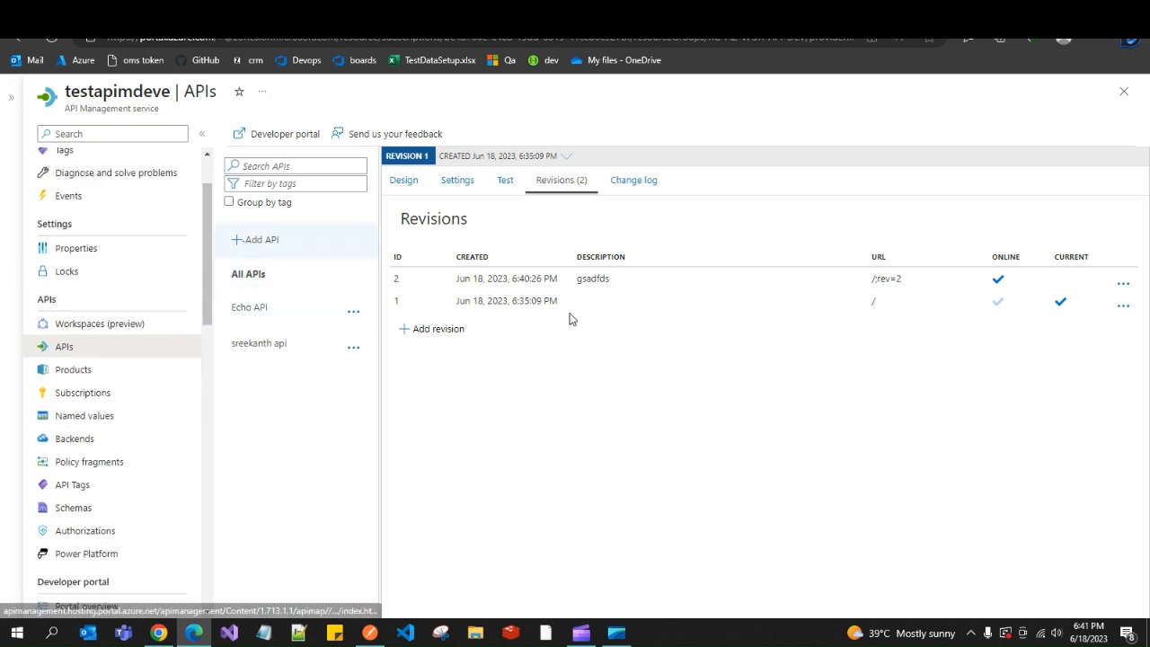
{"action": "left_click", "coordinate": [254, 241]}
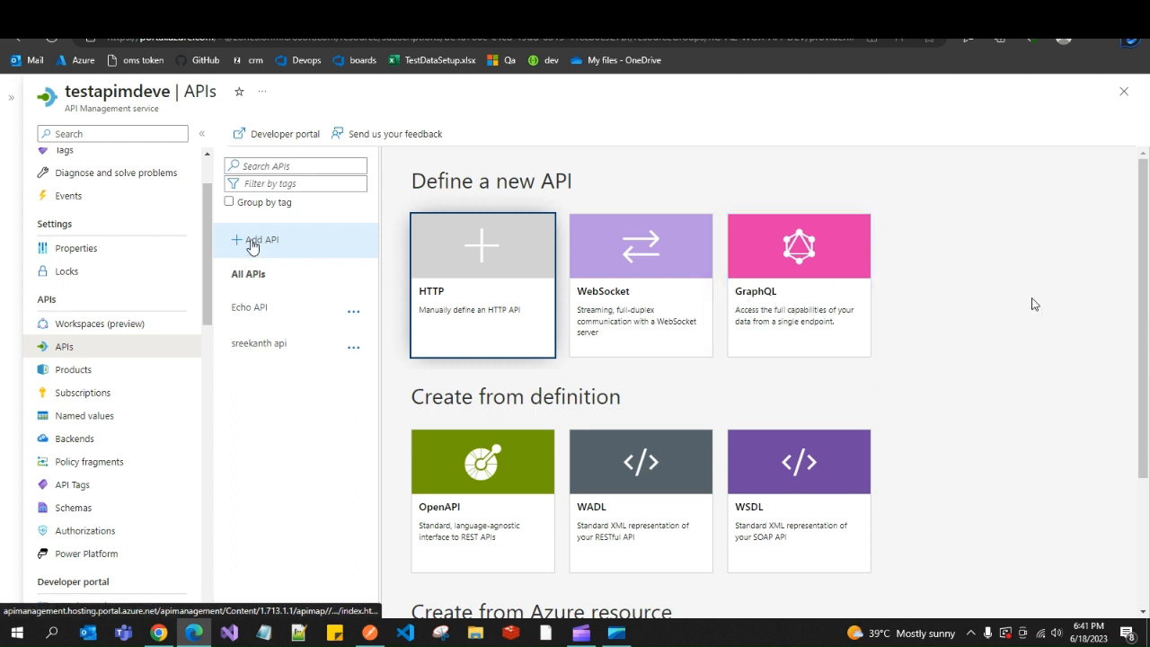
{"action": "scroll", "coordinate": [1146, 384], "scroll_direction": "down", "scroll_amount": 2}
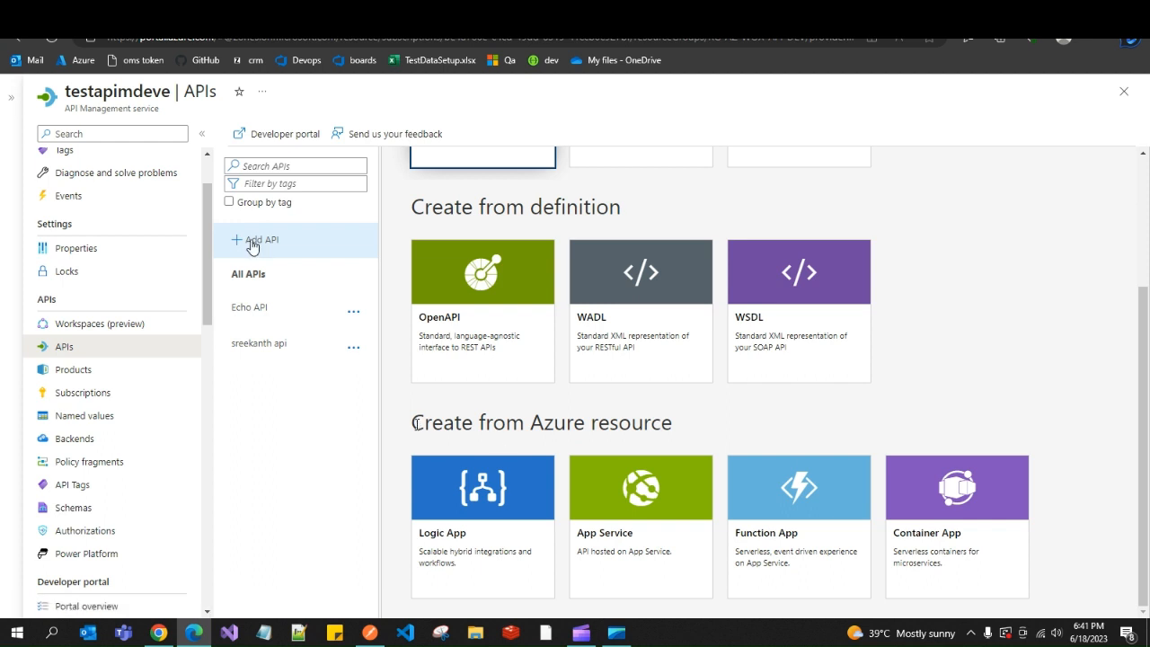
{"action": "mouse_move", "coordinate": [410, 422]}
{"action": "left_mouse_down"}
{"action": "mouse_move", "coordinate": [680, 423]}
{"action": "mouse_move", "coordinate": [417, 413]}
{"action": "left_mouse_up"}
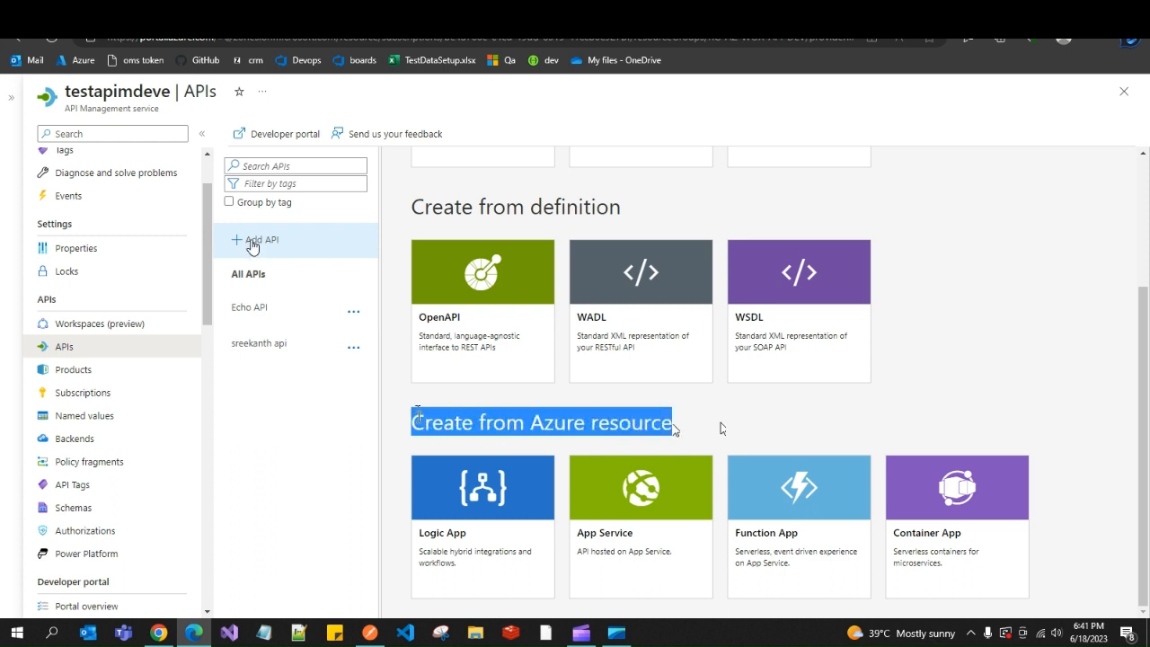
{"action": "left_click", "coordinate": [675, 424]}
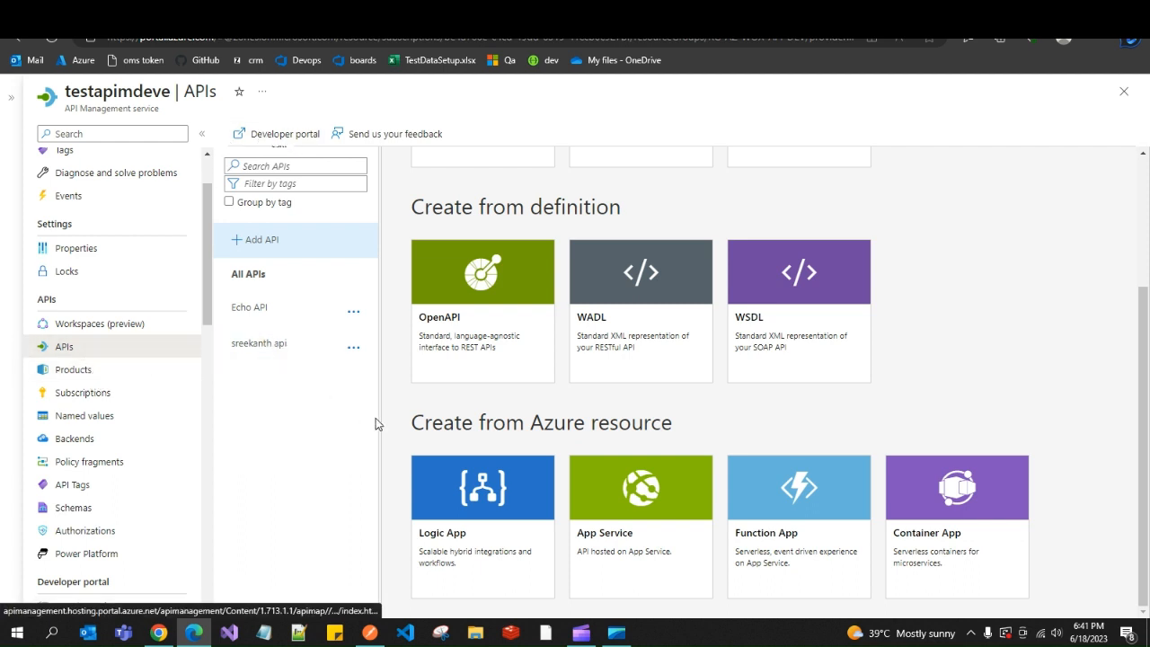
{"action": "mouse_move", "coordinate": [584, 635]}
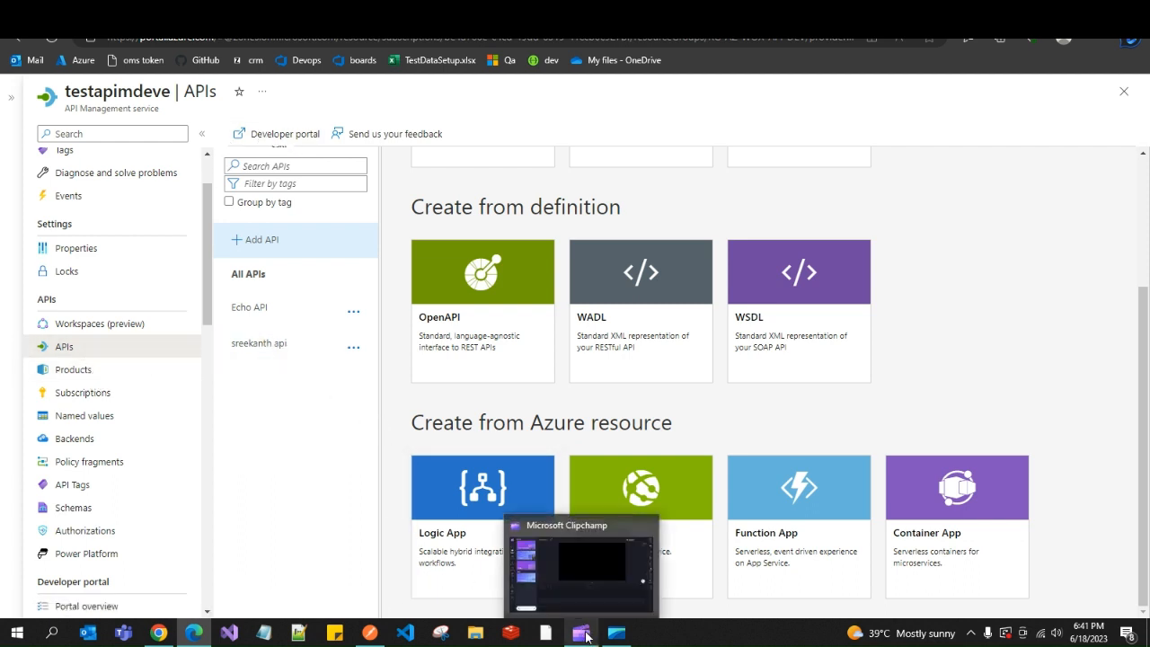
{"action": "left_click", "coordinate": [577, 589]}
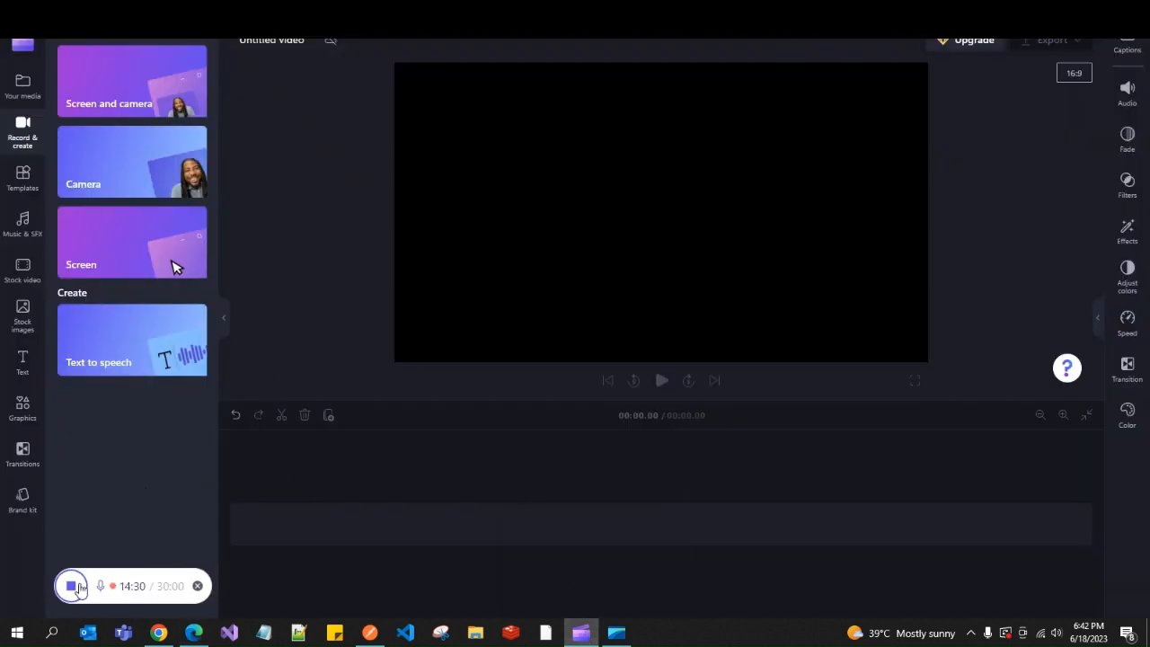